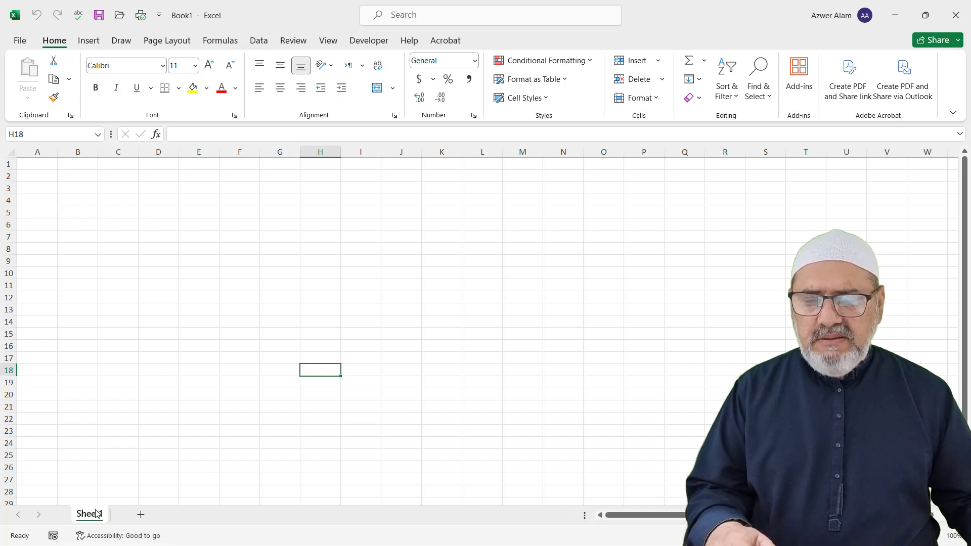
# Step: Add six new worksheets after Sheet1 so the workbook runs through Sheet7
pyautogui.click(140, 515)
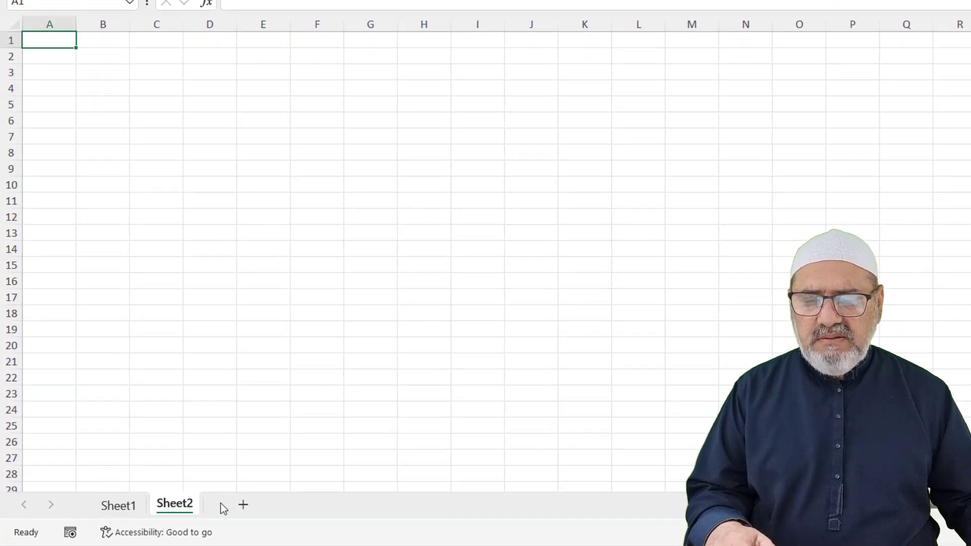
pyautogui.click(244, 504)
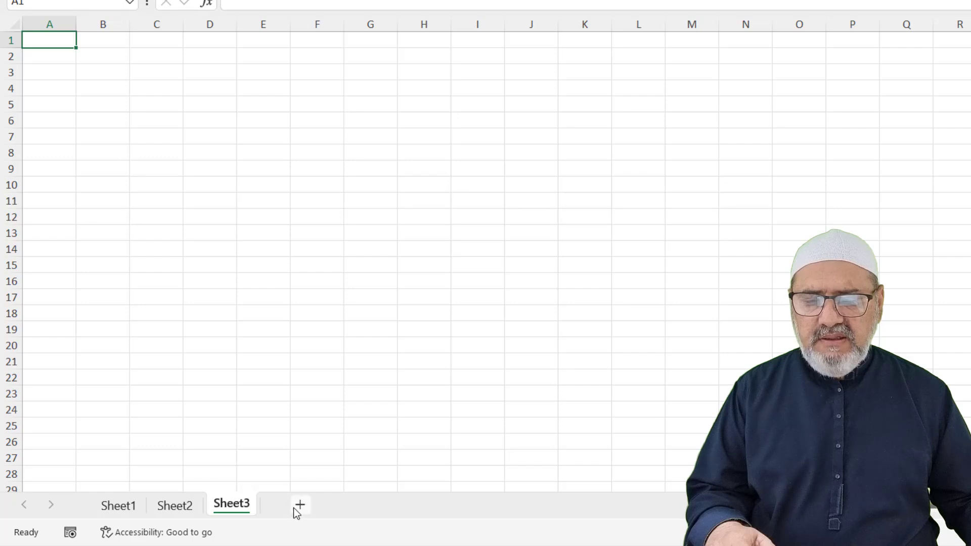
pyautogui.click(298, 505)
pyautogui.click(359, 506)
pyautogui.click(413, 506)
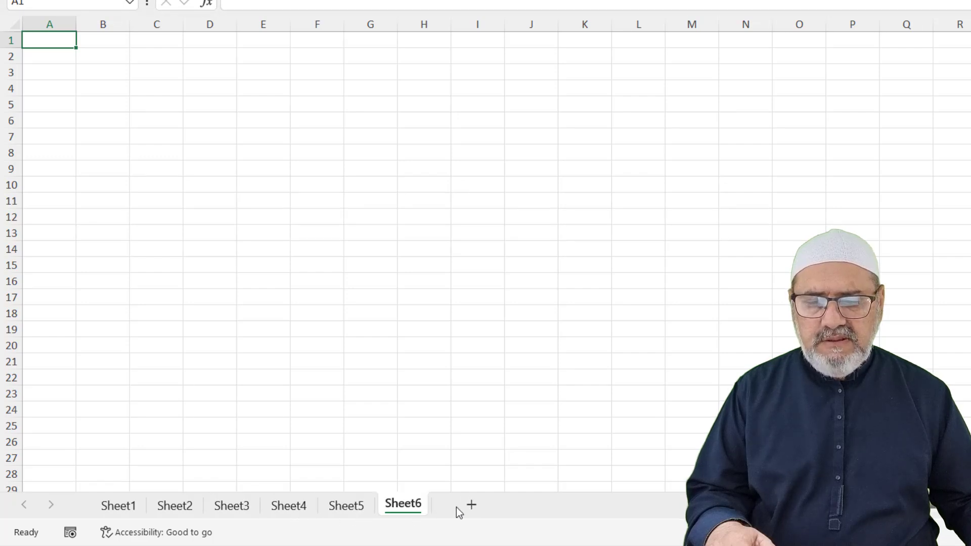
pyautogui.click(469, 505)
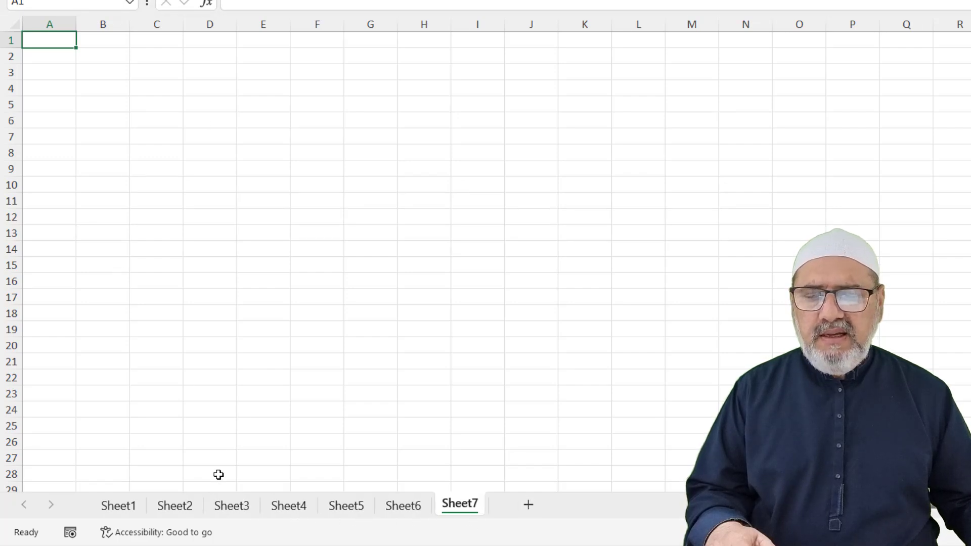
# Step: Rename Sheet1, Sheet2 and Sheet3 as Monday, Tuesday and Wednesday
pyautogui.doubleClick(121, 507)
pyautogui.write('M')
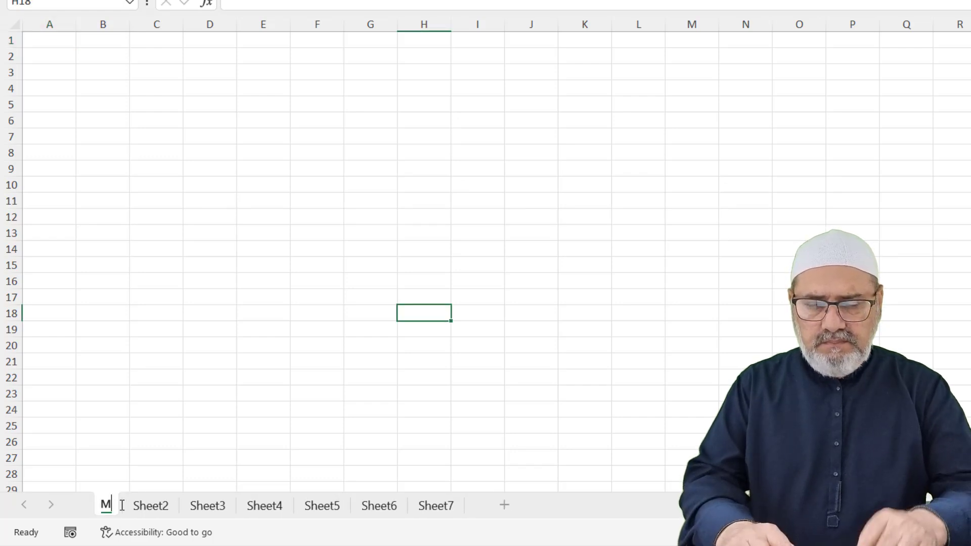
pyautogui.write('onday')
pyautogui.press('Return')
pyautogui.doubleClick(199, 508)
pyautogui.write('Tuesday')
pyautogui.press('Return')
pyautogui.doubleClick(255, 508)
pyautogui.write('Wednesday')
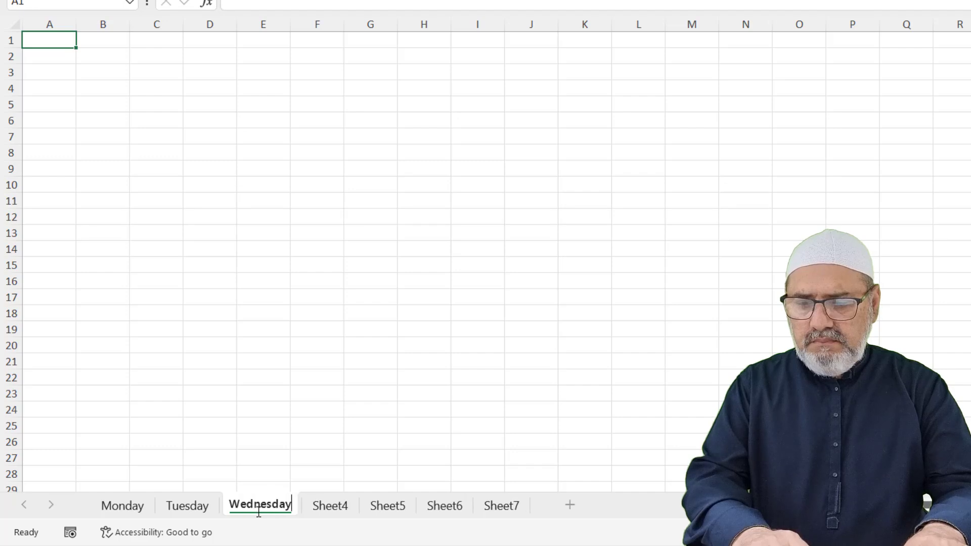
# Step: Rename Sheet4 and Sheet5 as Thursday and Friday
pyautogui.doubleClick(329, 506)
pyautogui.write('Thursday')
pyautogui.press('Return')
pyautogui.doubleClick(397, 506)
pyautogui.write('Friday')
pyautogui.press('Return')
# Step: Rename Sheet6 and Sheet7 as Saturday and Sunday
pyautogui.doubleClick(438, 506)
pyautogui.write('S')
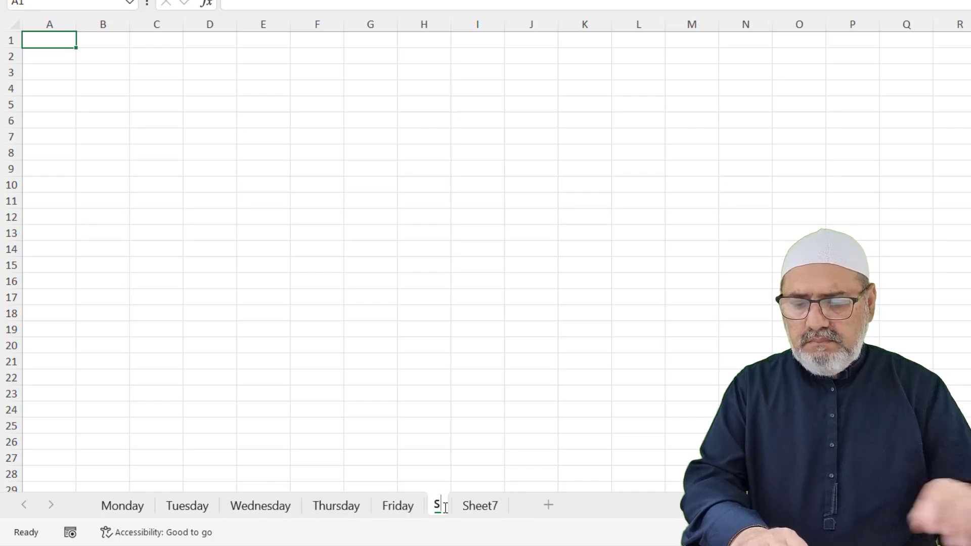
pyautogui.write('aturday')
pyautogui.press('Return')
pyautogui.doubleClick(516, 508)
pyautogui.write('Sunday')
pyautogui.click(531, 474)
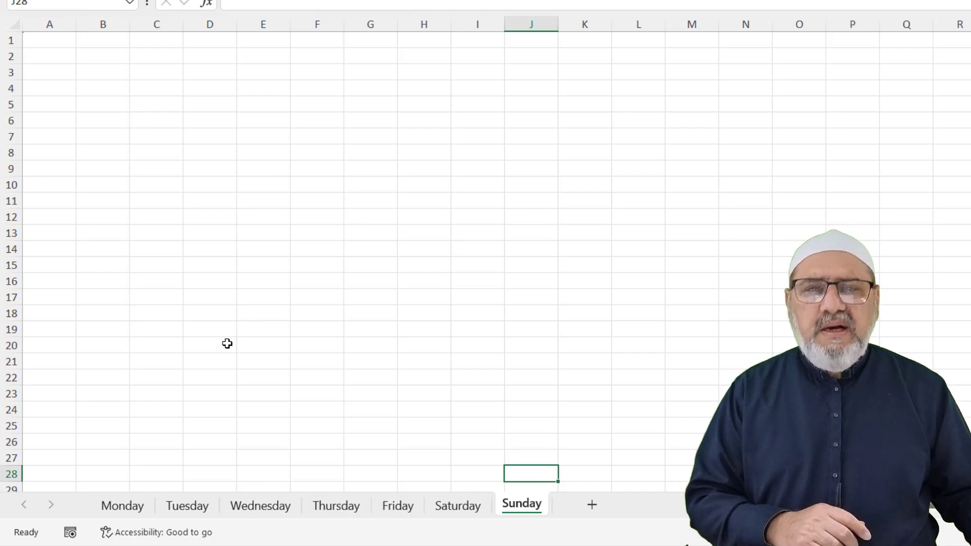
# Step: Group the worksheets from Monday to Sunday and enter the title "Sales Record by Employees" in cell C4
pyautogui.click(122, 506)
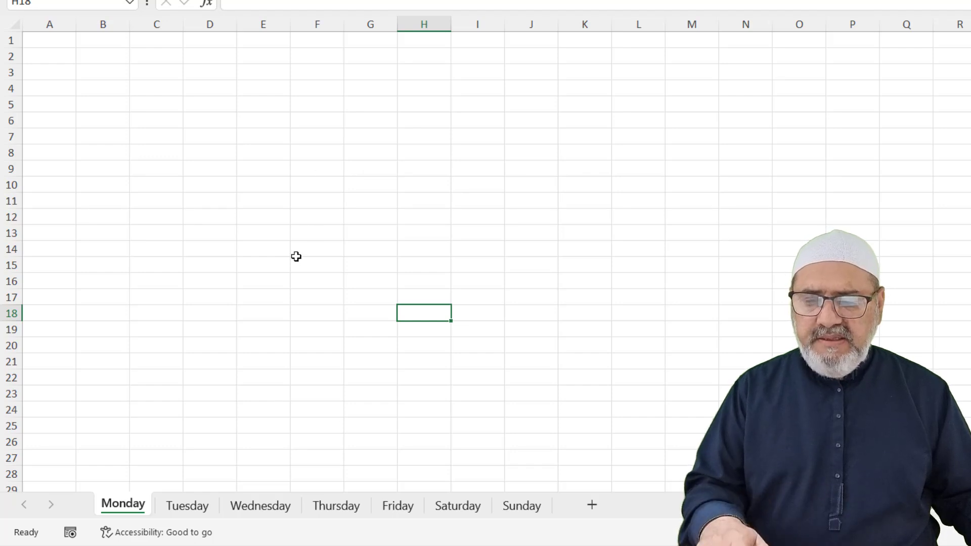
pyautogui.keyDown('shift'); pyautogui.click(529, 506); pyautogui.keyUp('shift')
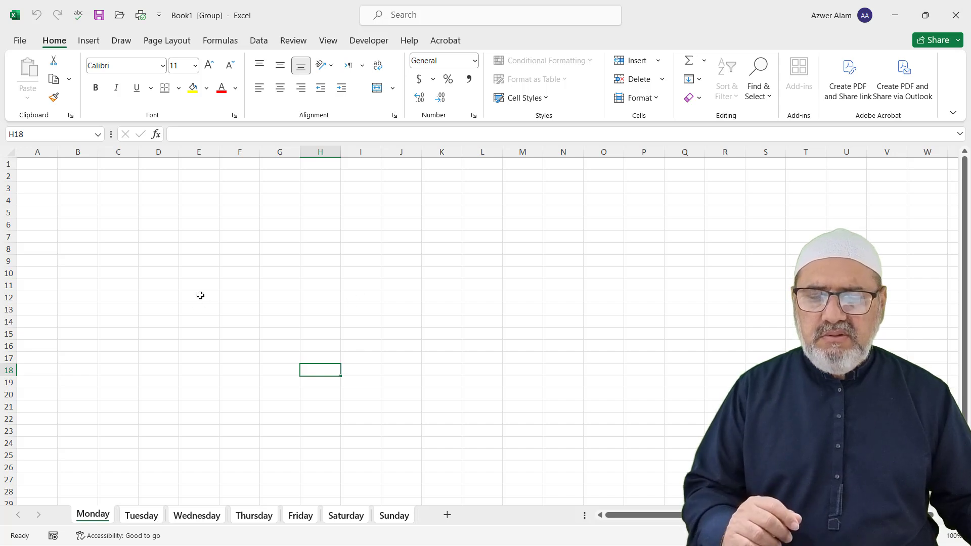
pyautogui.click(124, 200)
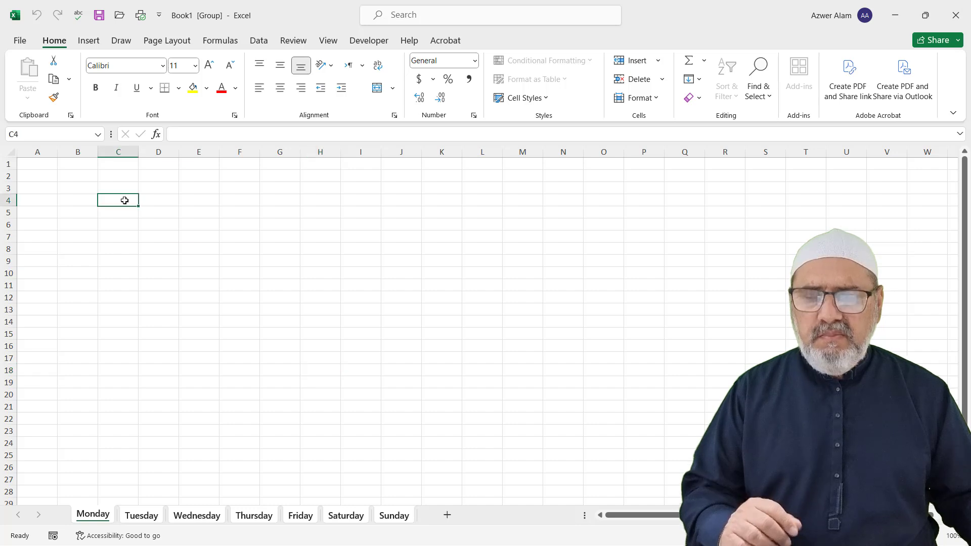
pyautogui.write('Sales')
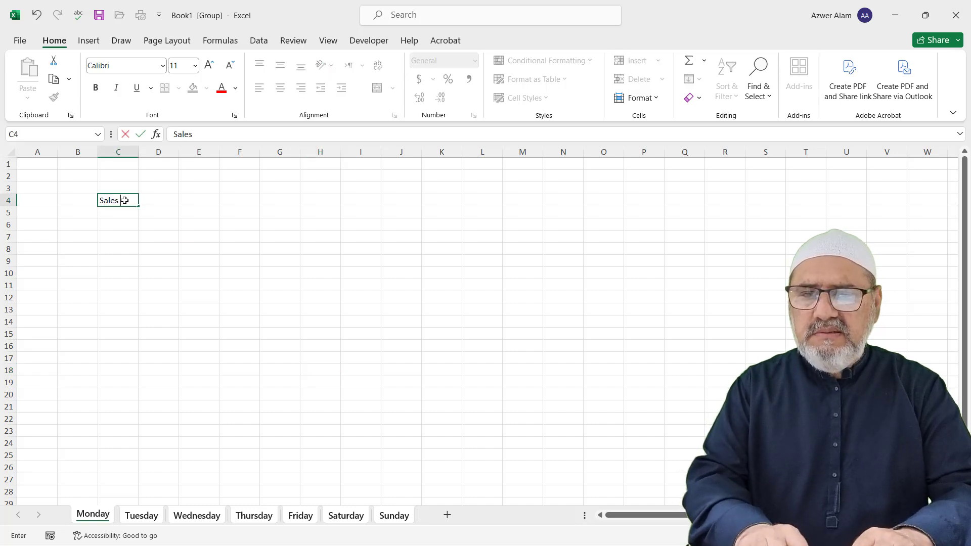
pyautogui.write(' Record')
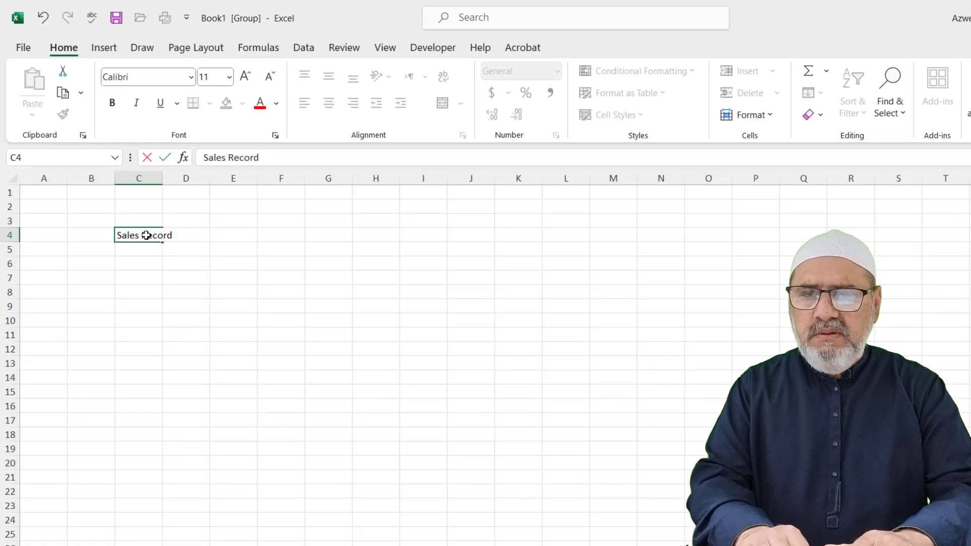
pyautogui.write(' by Em')
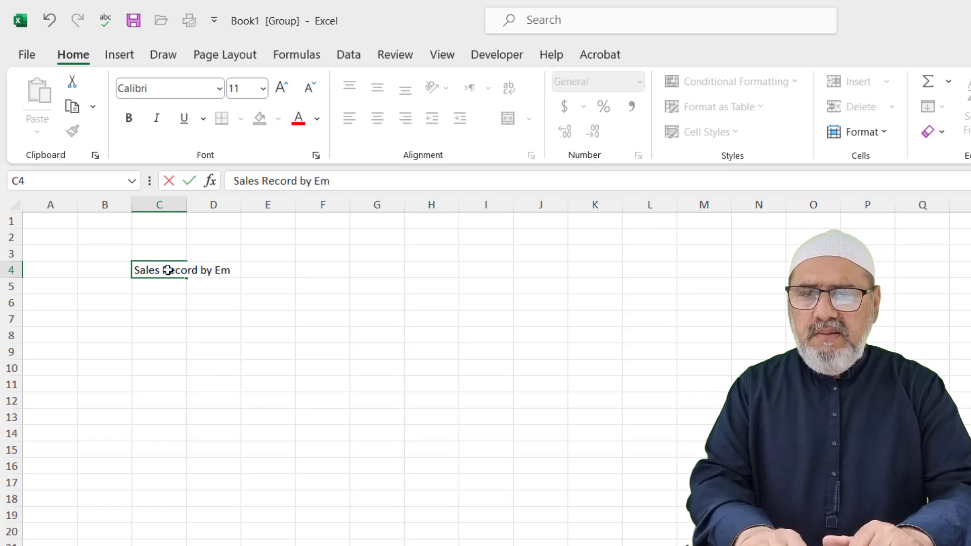
pyautogui.write('ployees')
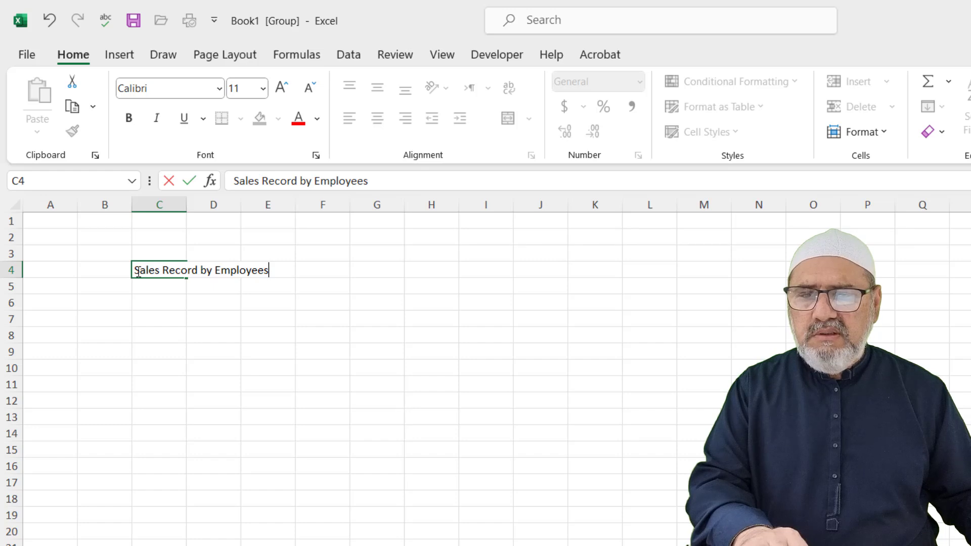
pyautogui.click(228, 301)
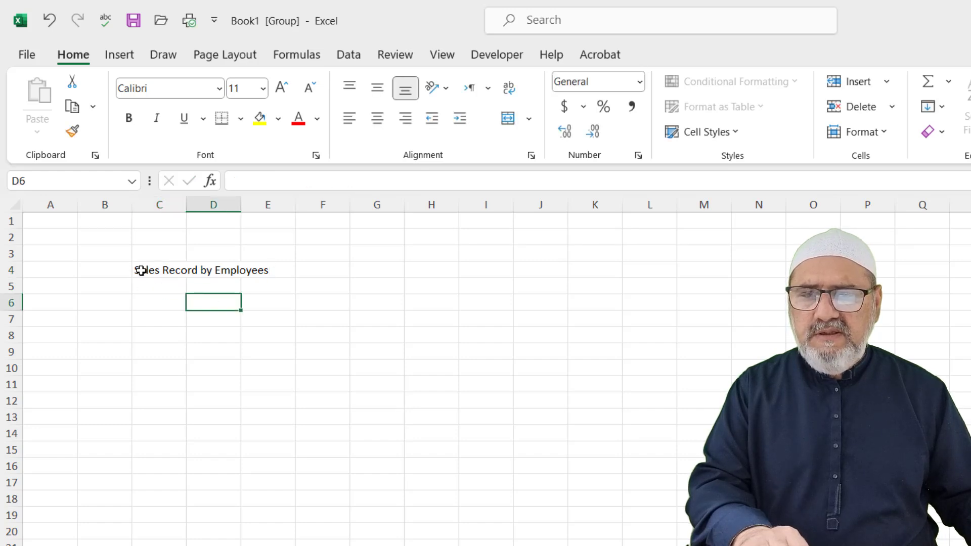
# Step: Give the title range C4:G4 a green fill and a white font colour
pyautogui.moveTo(178, 350); pyautogui.dragTo(174, 334)
pyautogui.moveTo(140, 269); pyautogui.dragTo(390, 271)
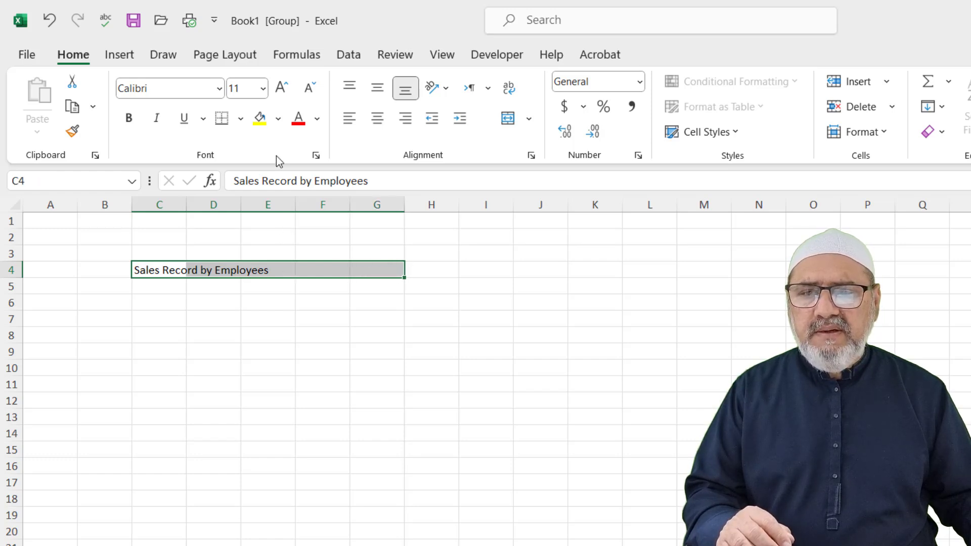
pyautogui.click(282, 122)
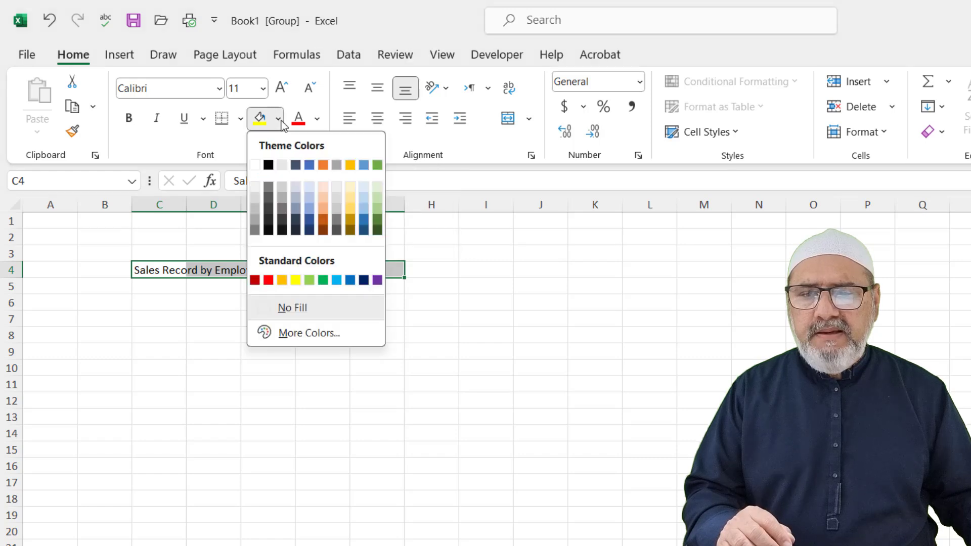
pyautogui.click(323, 279)
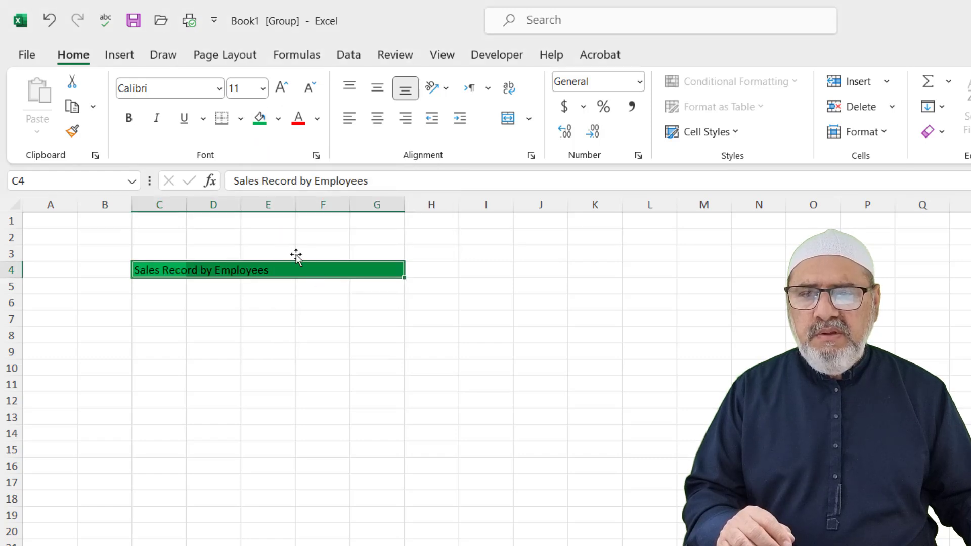
pyautogui.click(317, 119)
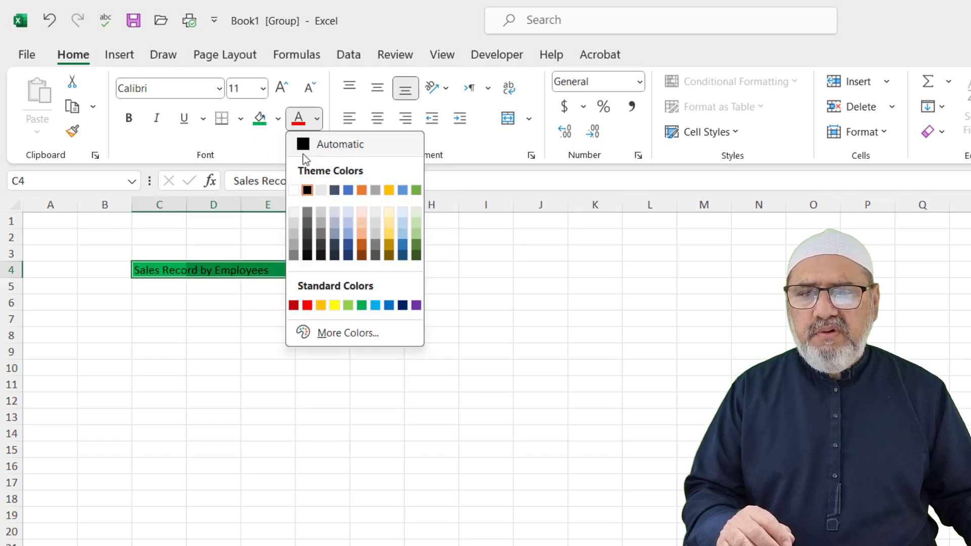
pyautogui.click(294, 190)
# Step: Set the title range's font to Varela Round at size 18
pyautogui.click(219, 89)
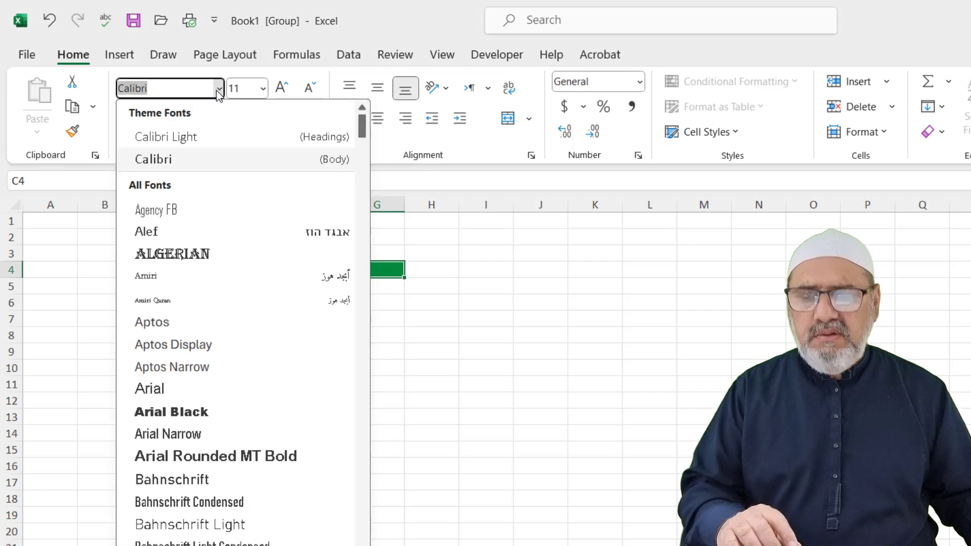
pyautogui.write('Varela Round')
pyautogui.press('Return')
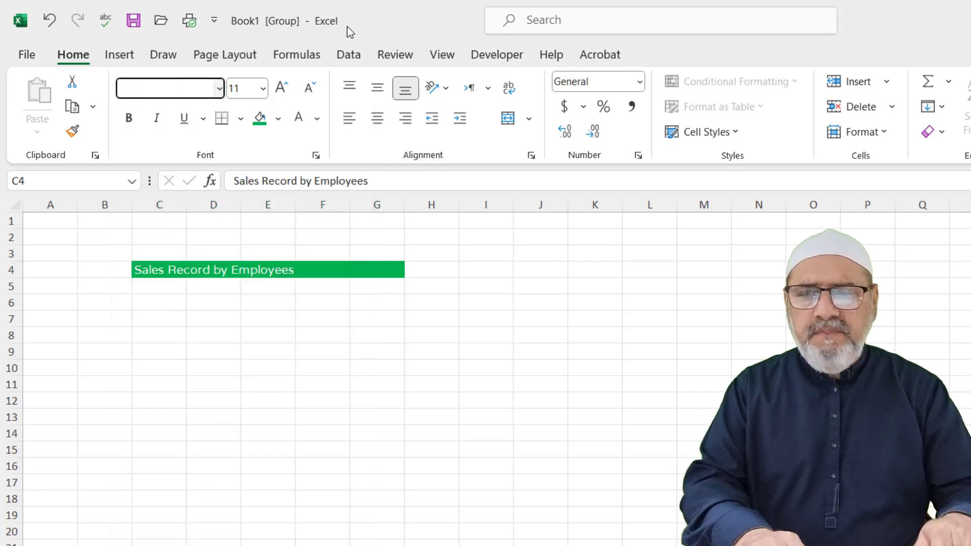
pyautogui.click(262, 89)
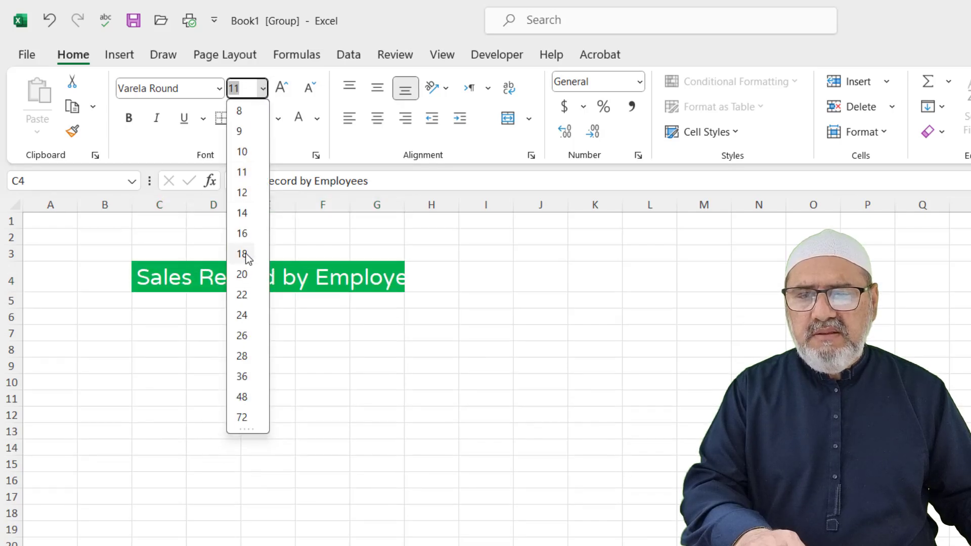
pyautogui.click(247, 275)
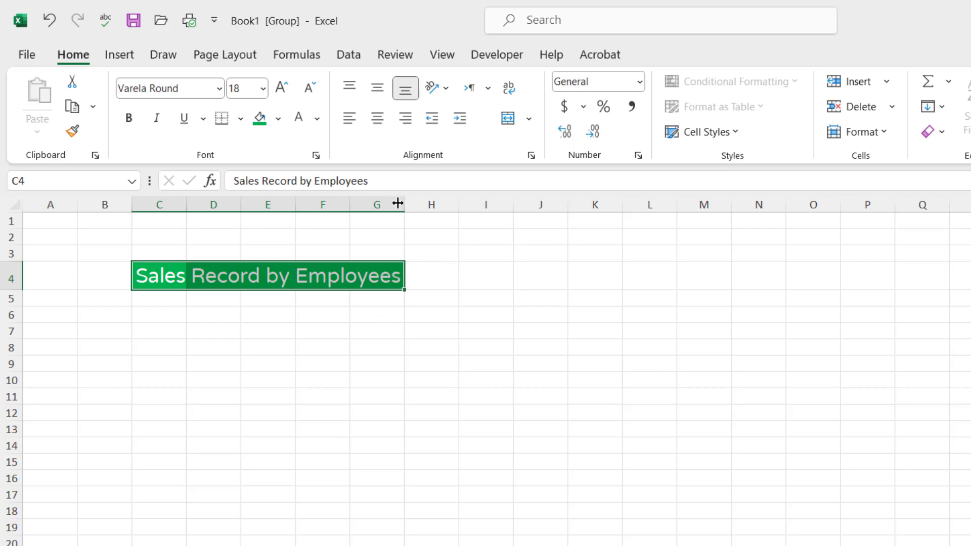
# Step: AutoFit column C to the width of the title text in row 4
pyautogui.doubleClick(187, 204)
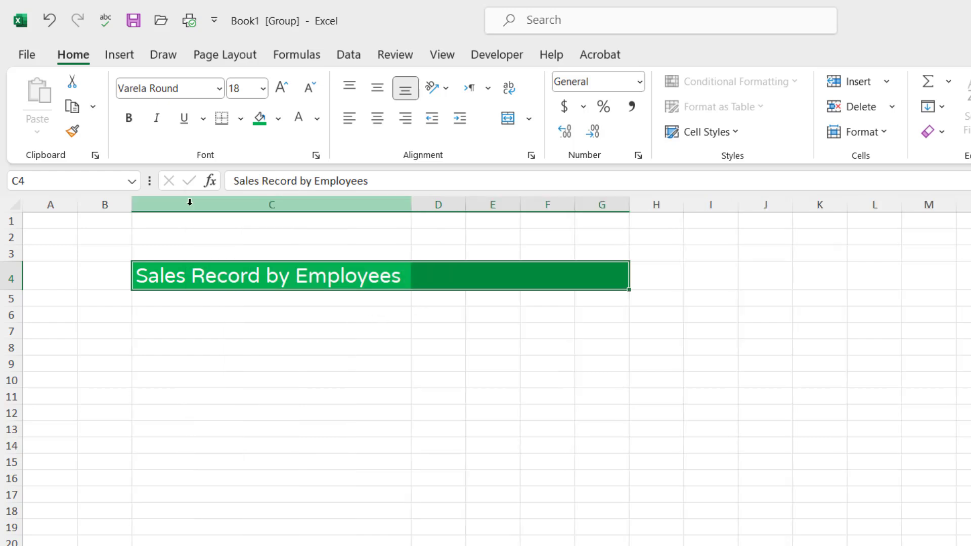
pyautogui.click(499, 365)
pyautogui.moveTo(141, 277); pyautogui.dragTo(429, 282)
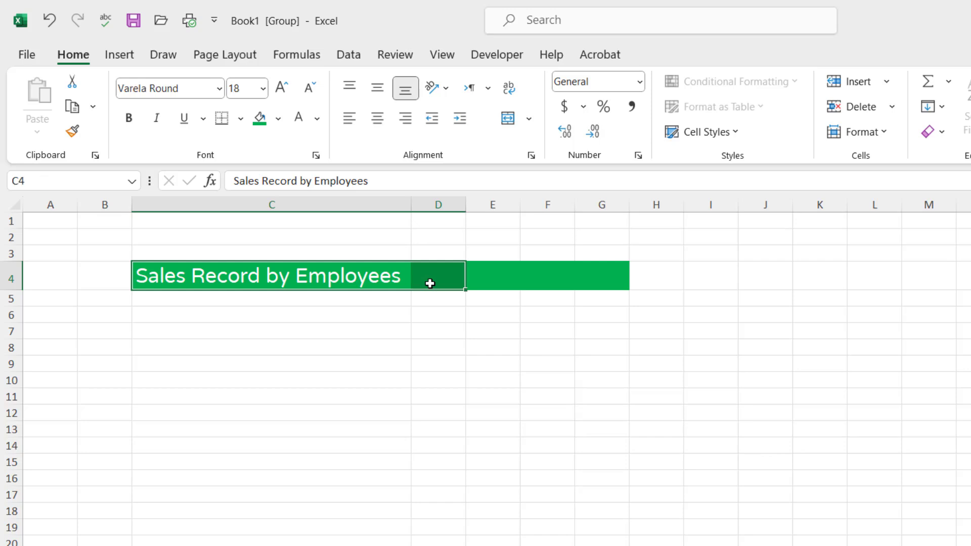
pyautogui.click(700, 207)
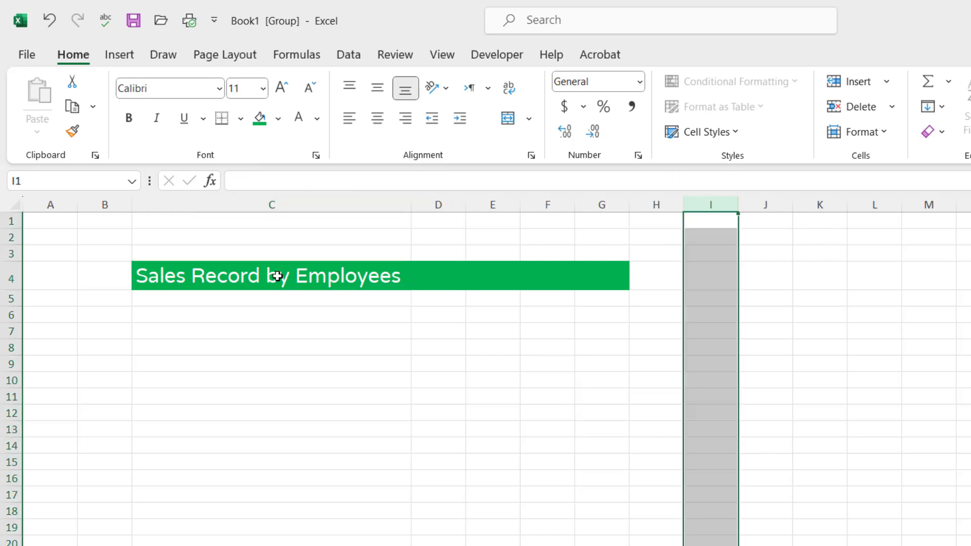
# Step: Align the title across C4:G4 with Center Across Selection and narrow column C to less than half its width
pyautogui.moveTo(147, 277); pyautogui.dragTo(608, 274)
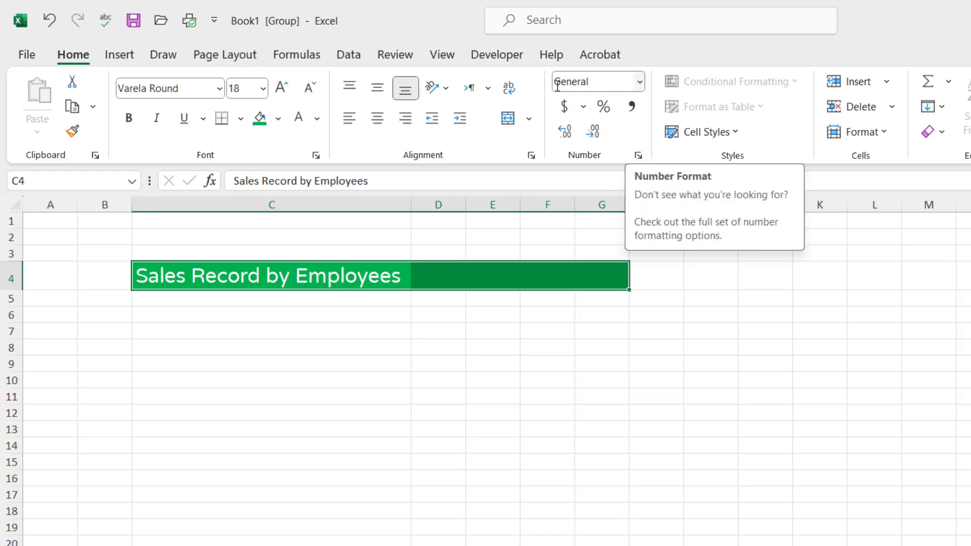
pyautogui.click(638, 155)
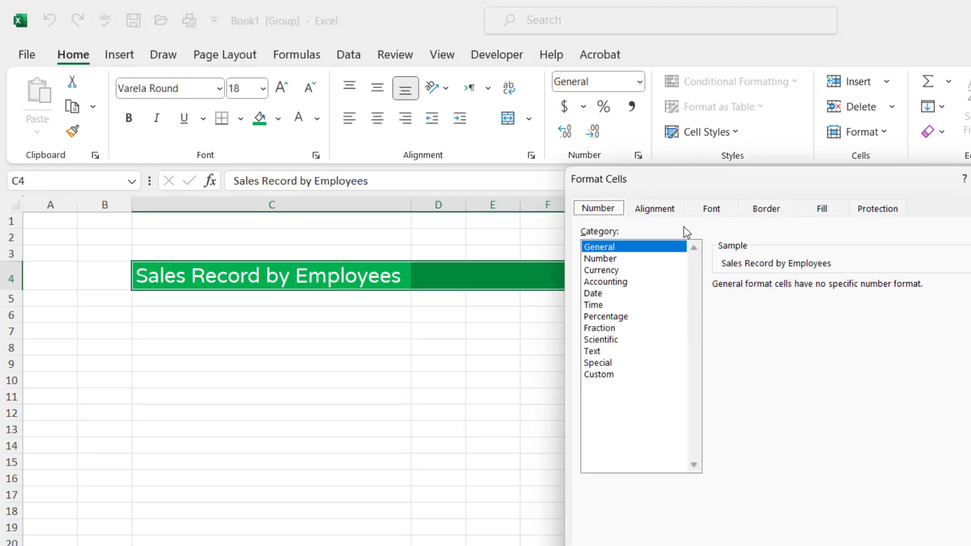
pyautogui.click(663, 209)
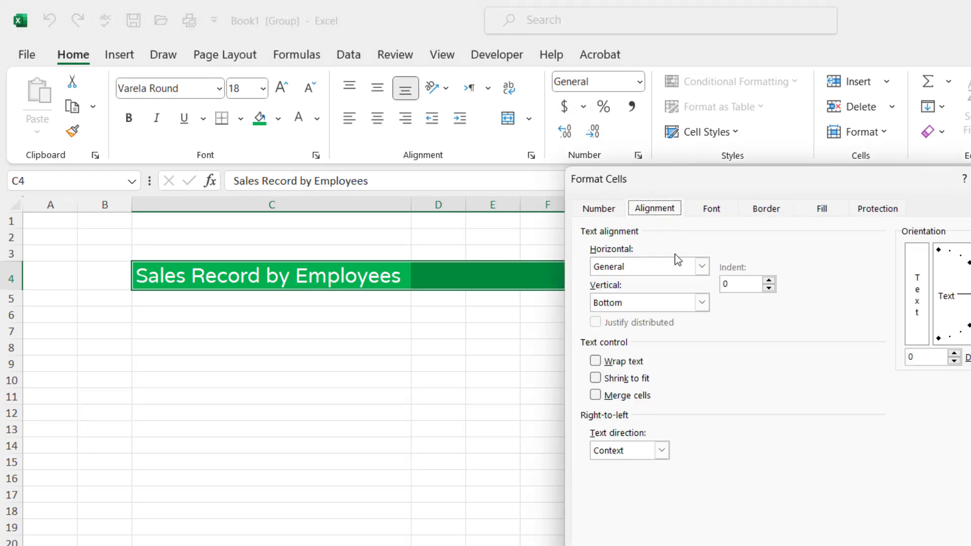
pyautogui.click(702, 266)
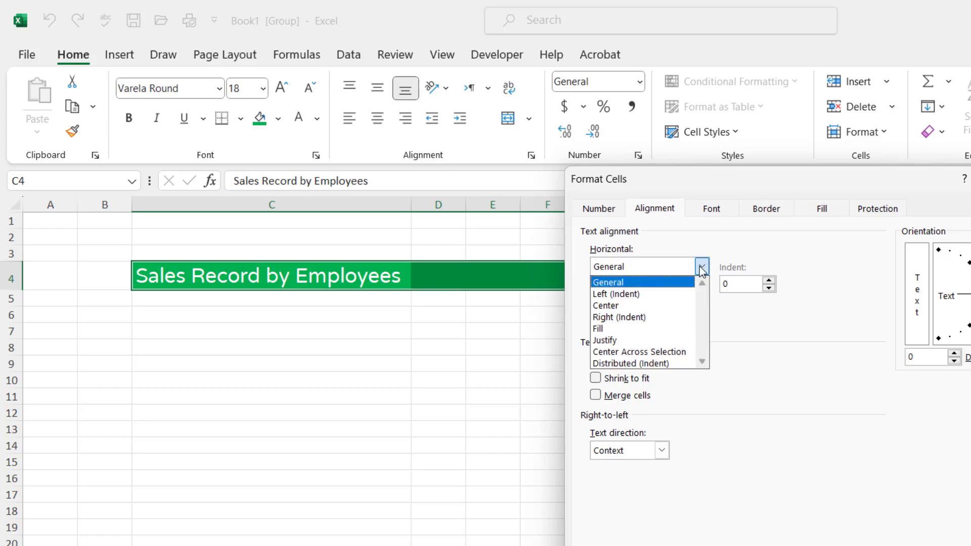
pyautogui.click(674, 352)
pyautogui.click(816, 527)
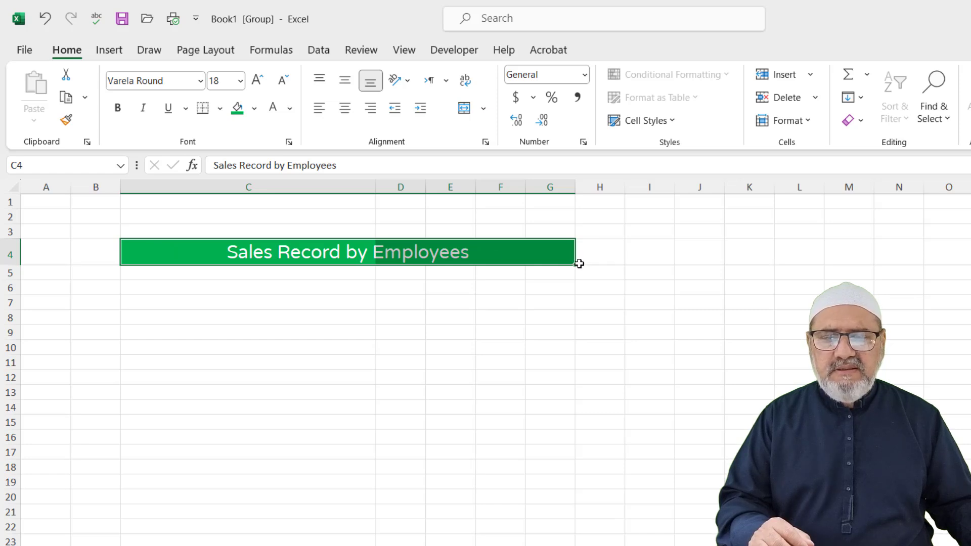
pyautogui.moveTo(370, 188); pyautogui.dragTo(240, 194)
pyautogui.click(298, 303)
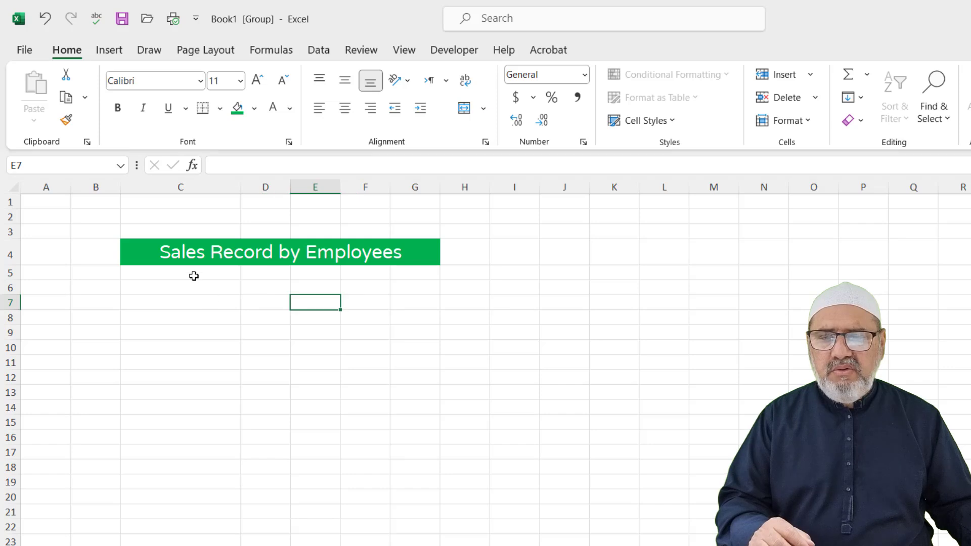
# Step: Number the employee rows 1 to 7 in cells B6:B12 by entering 1 and 2 and extending the series
pyautogui.click(105, 293)
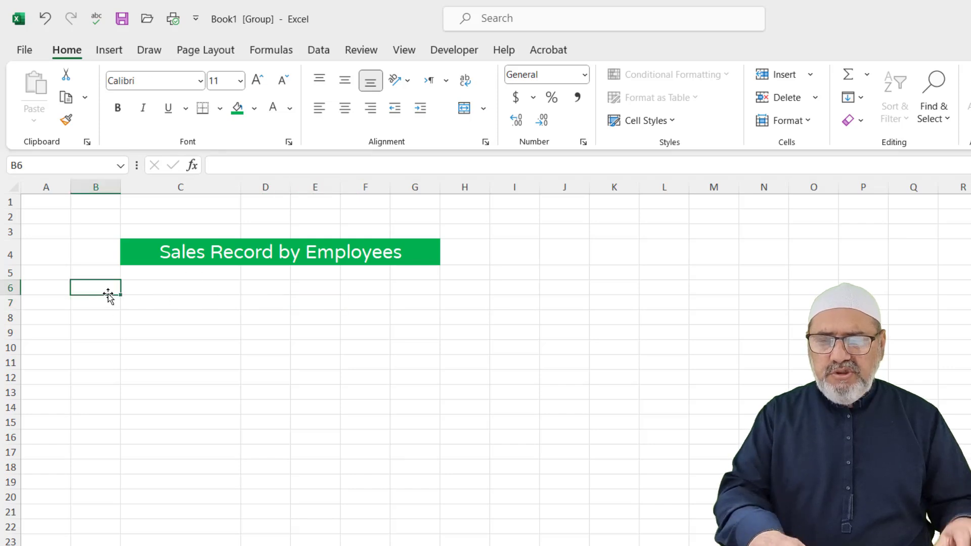
pyautogui.write('1')
pyautogui.press('Return')
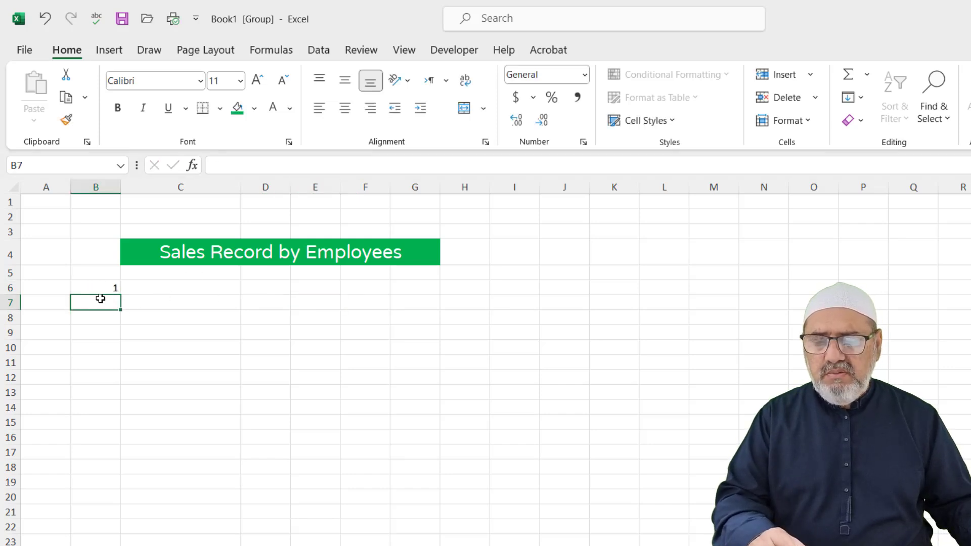
pyautogui.write('2')
pyautogui.press('Return')
pyautogui.click(99, 289)
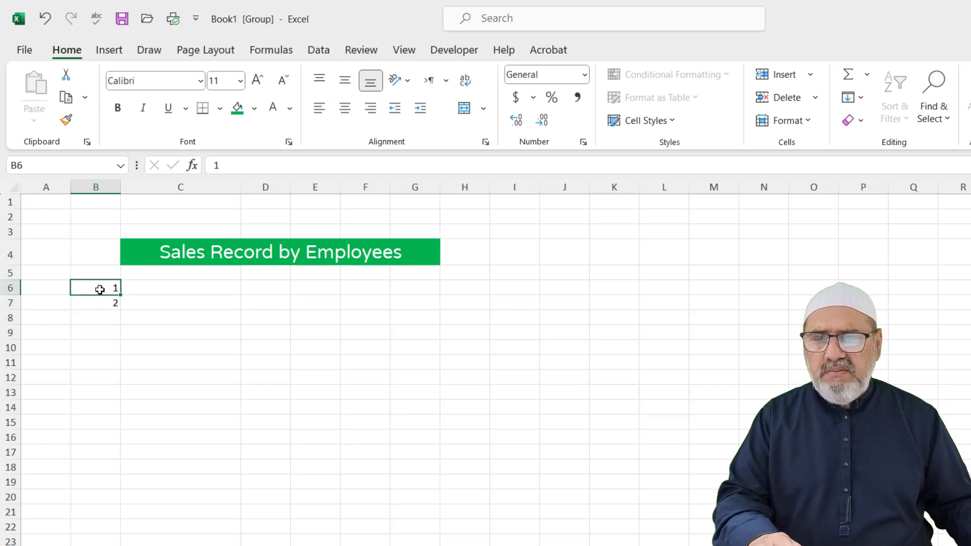
pyautogui.moveTo(99, 289); pyautogui.dragTo(116, 385)
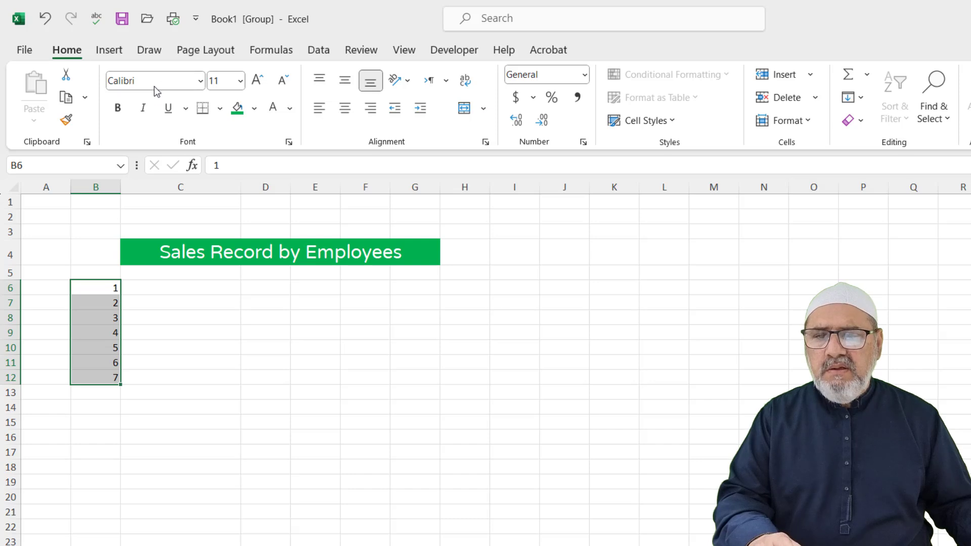
pyautogui.click(183, 288)
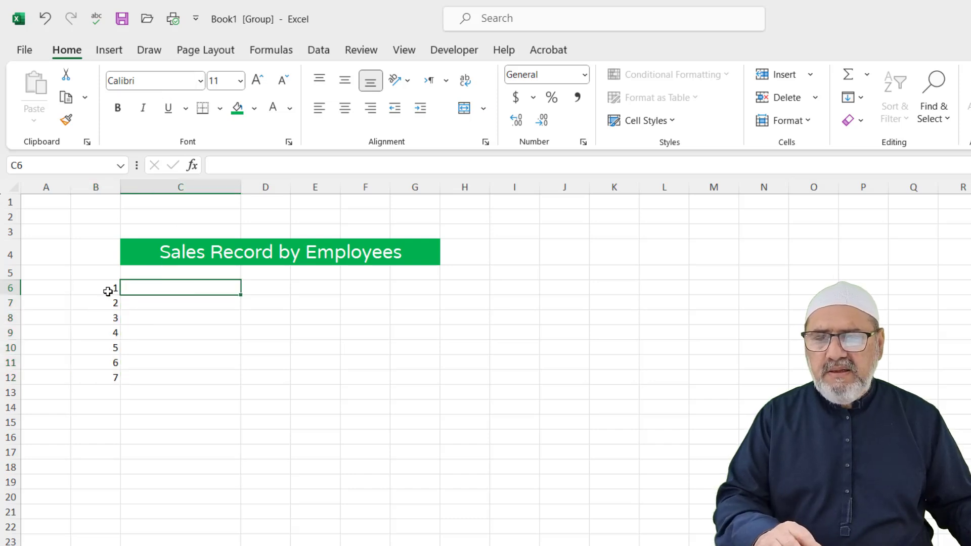
# Step: Set the font of the serial numbers in B6:B12 to Varela Round at size 12
pyautogui.moveTo(108, 288); pyautogui.dragTo(99, 377)
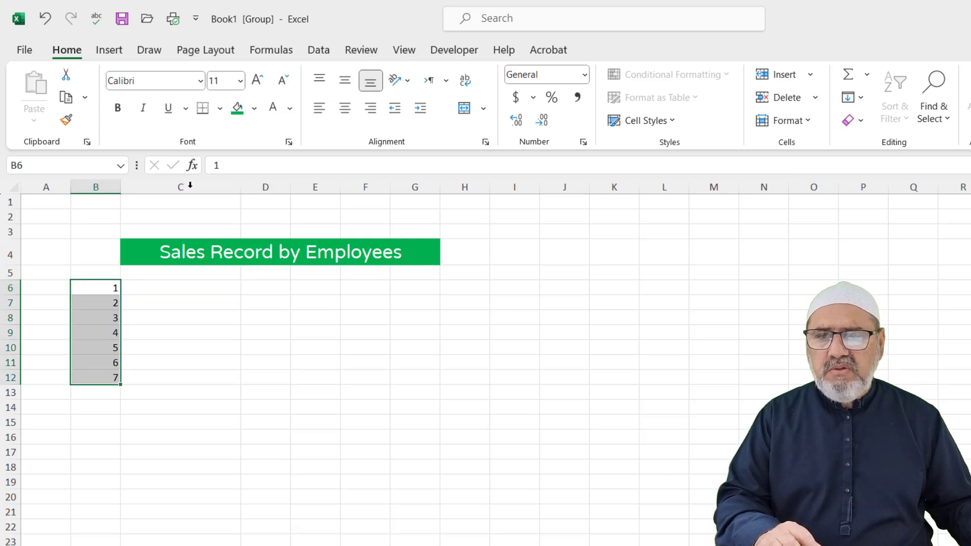
pyautogui.click(202, 82)
pyautogui.write('Varela Round')
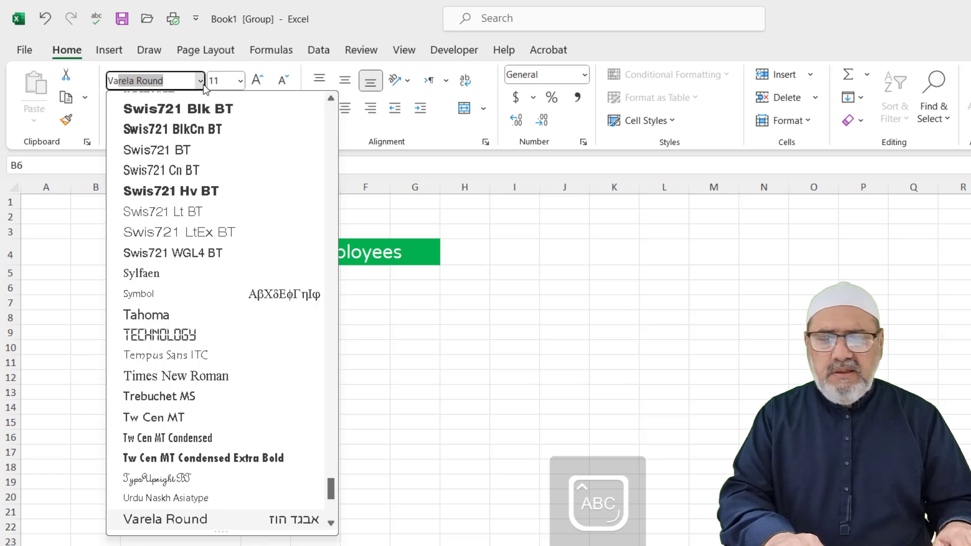
pyautogui.press('Return')
pyautogui.click(241, 81)
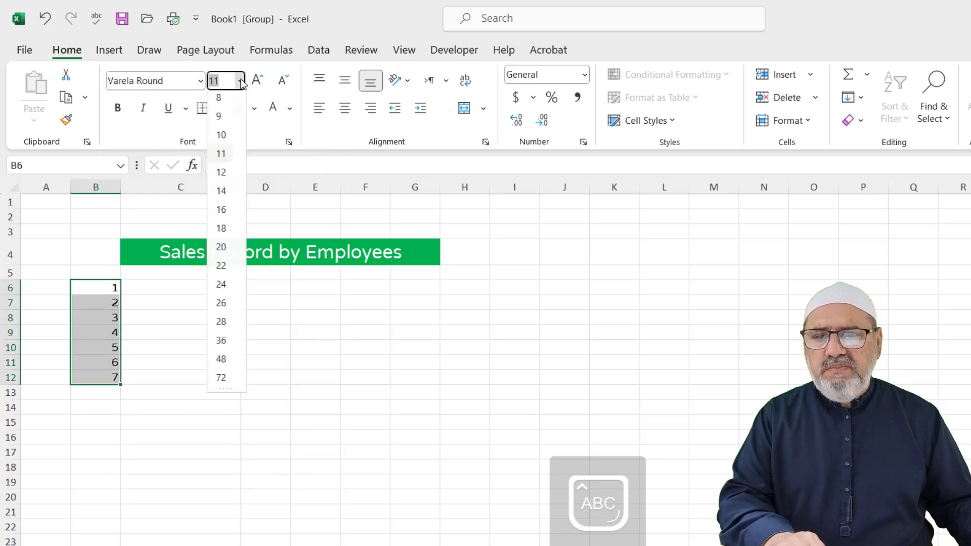
pyautogui.click(221, 176)
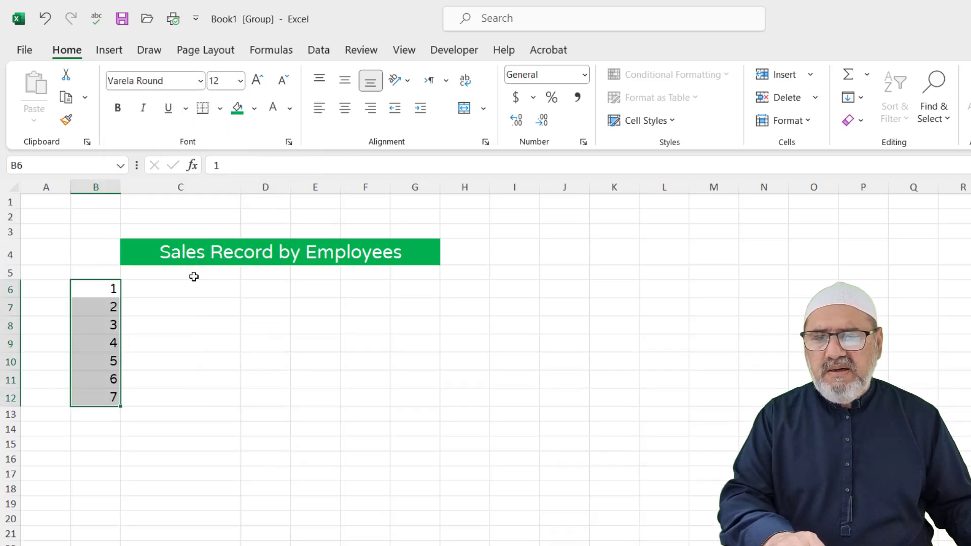
pyautogui.click(126, 329)
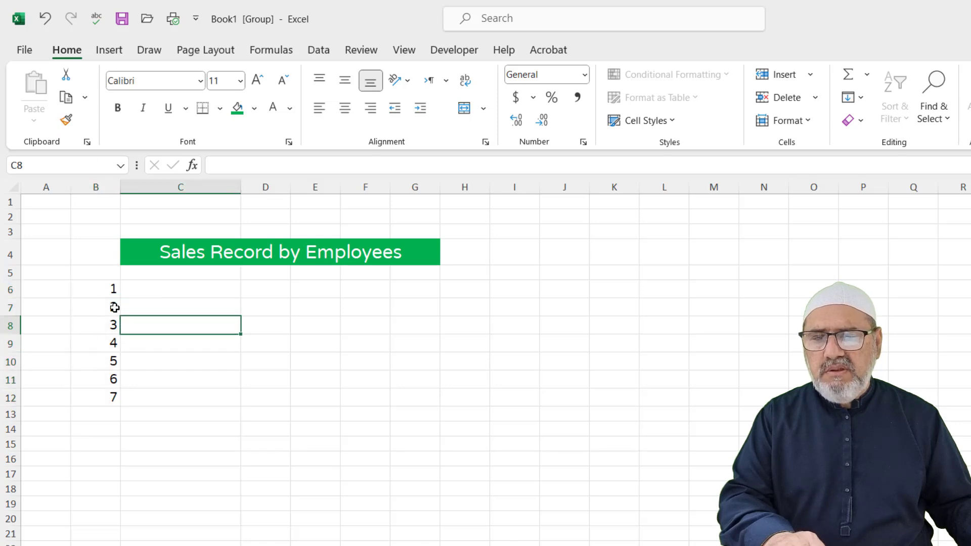
# Step: Copy the formatting of cell B6 to the range C6:G12 with Format Painter
pyautogui.click(87, 286)
pyautogui.click(66, 119)
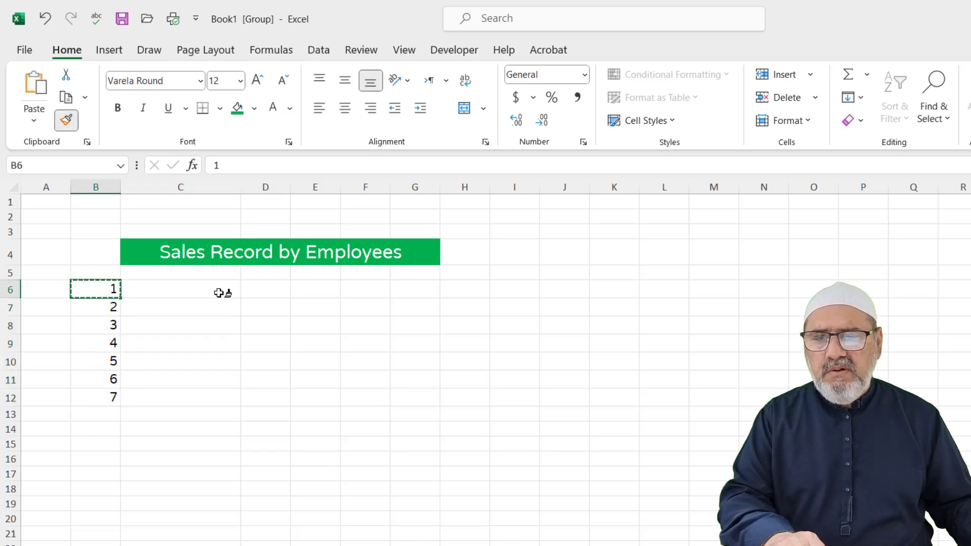
pyautogui.moveTo(217, 290)
pyautogui.mouseDown()
pyautogui.moveTo(217, 320)
pyautogui.moveTo(251, 392)
pyautogui.moveTo(403, 395)
pyautogui.mouseUp()
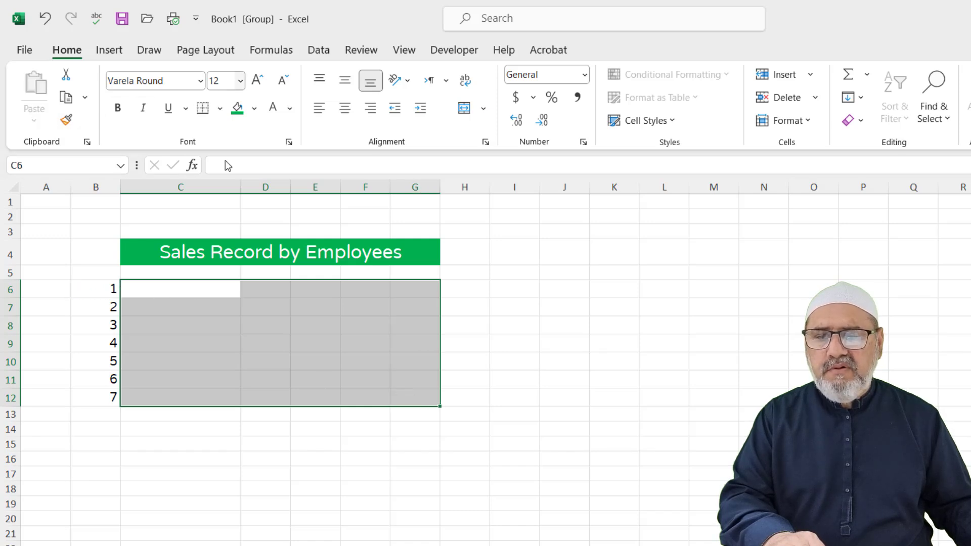
pyautogui.click(232, 377)
# Step: Enter the full names of the seven employees in cells C6:C12, one beside each serial number
pyautogui.click(182, 293)
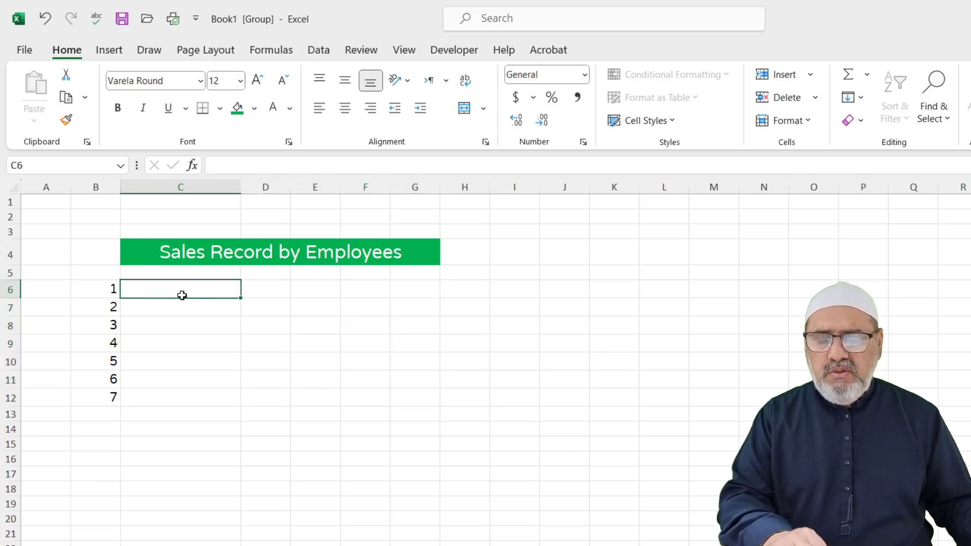
pyautogui.write('Faheem Ahmed')
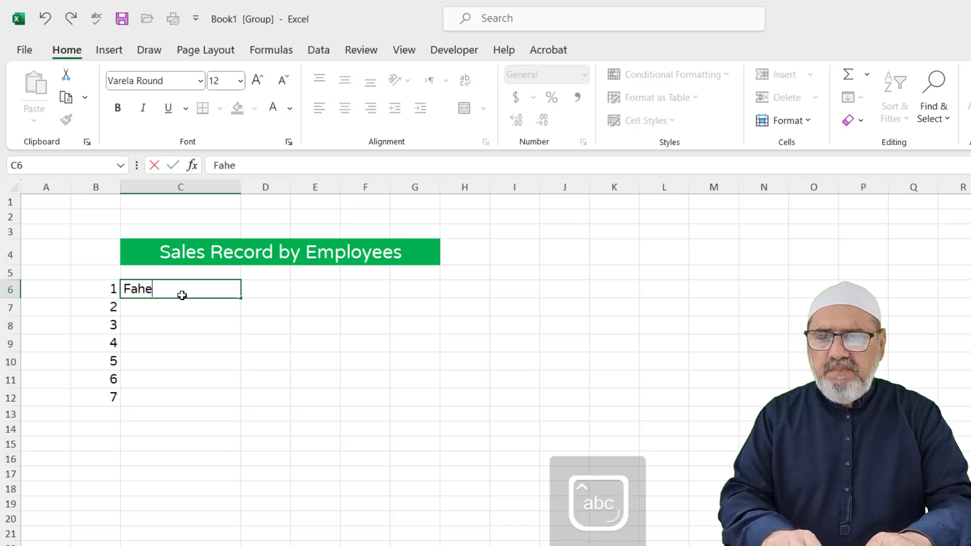
pyautogui.press('Return')
pyautogui.write('Abdul Majeed')
pyautogui.press('Return')
pyautogui.write('Saleem Saifi')
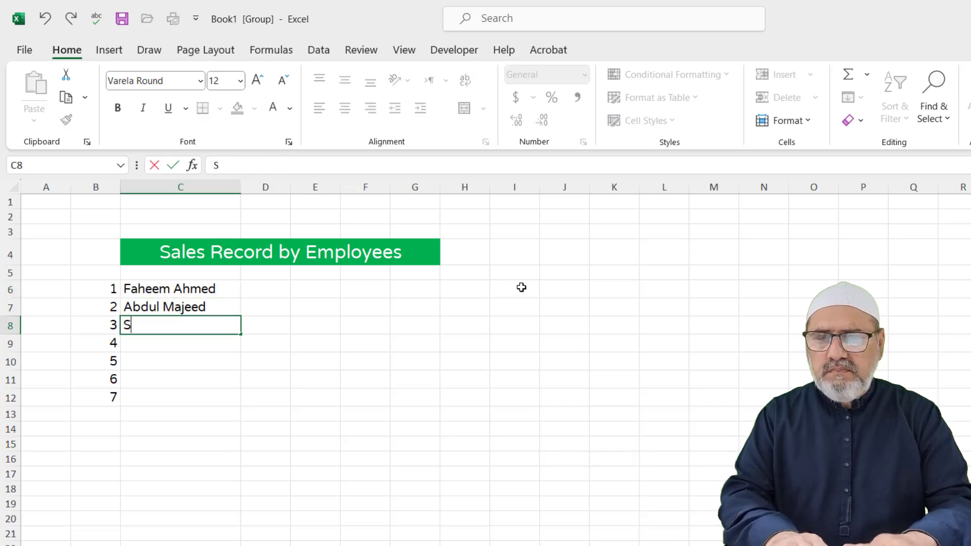
pyautogui.write('li Ahmed')
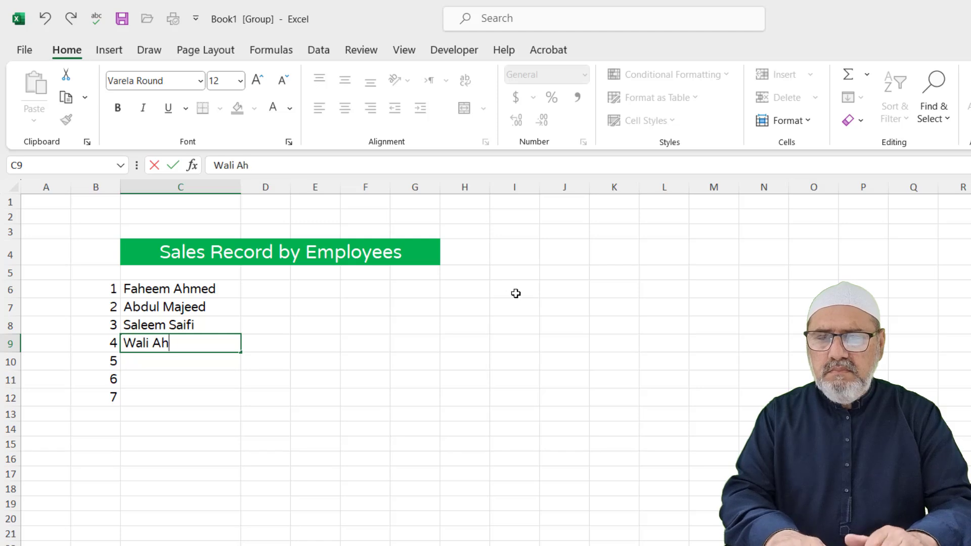
pyautogui.press('Return')
pyautogui.write('Karim Sagar')
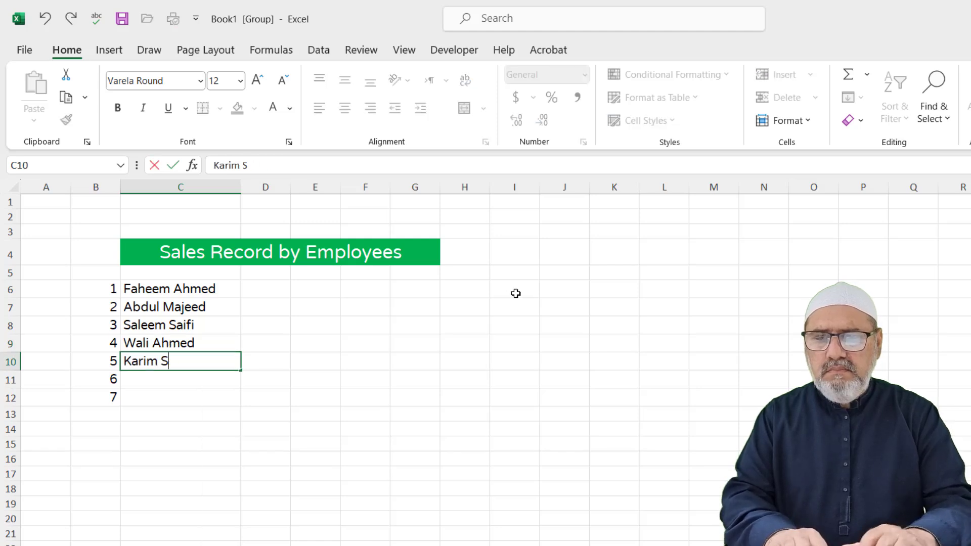
pyautogui.press('Return')
pyautogui.write('Ahmed Nas')
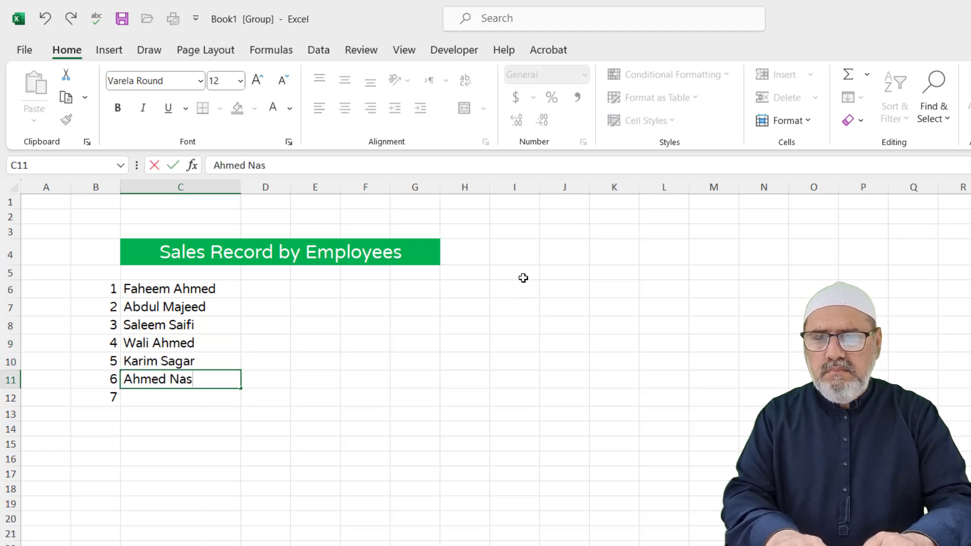
pyautogui.write('ir')
pyautogui.press('Return')
pyautogui.write('Farid Khan')
pyautogui.click(415, 429)
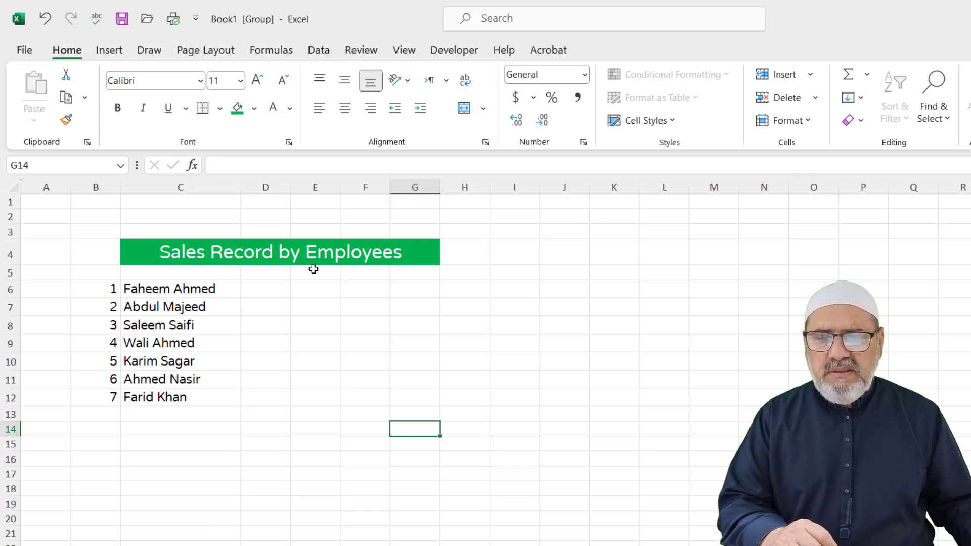
# Step: Widen column D by about two thirds and enter the label Total in cell B13
pyautogui.moveTo(291, 187); pyautogui.dragTo(323, 188)
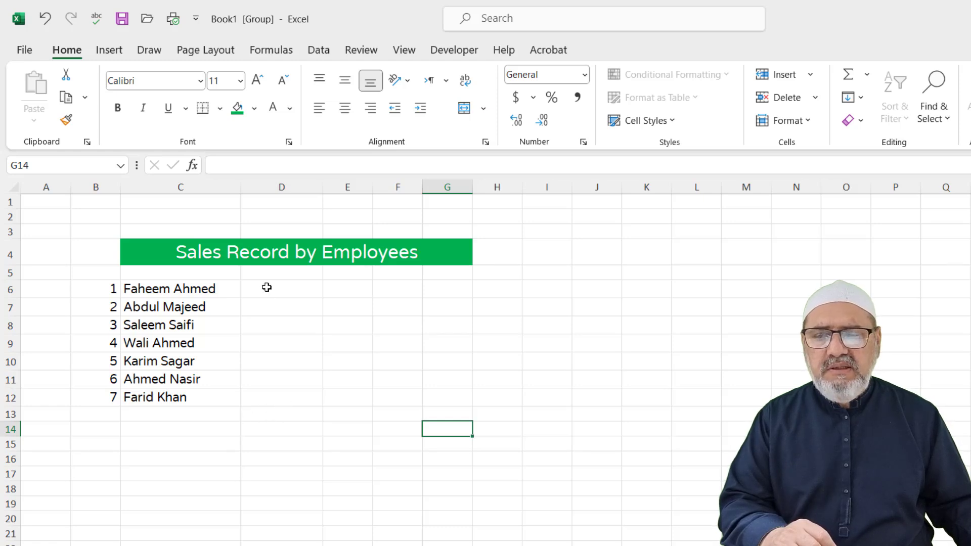
pyautogui.click(279, 416)
pyautogui.click(89, 416)
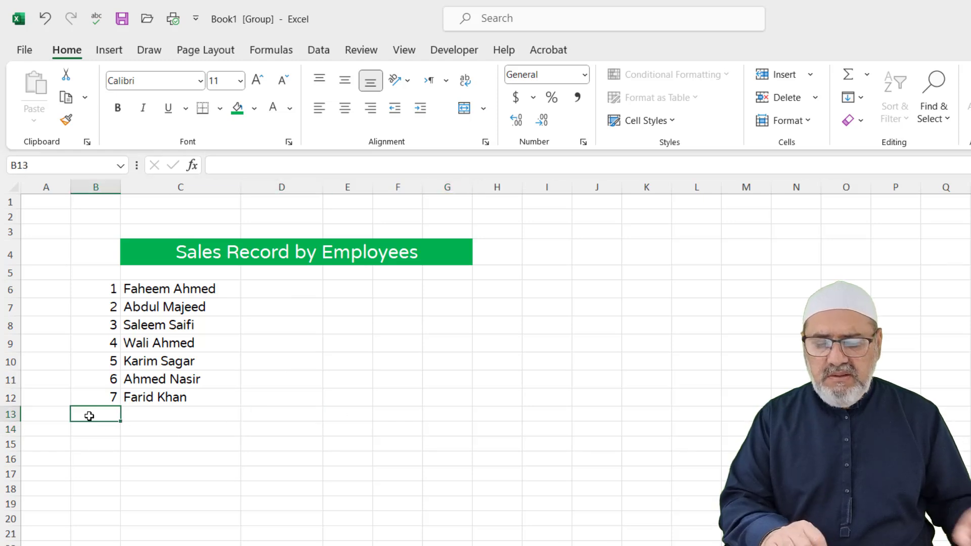
pyautogui.write('Total')
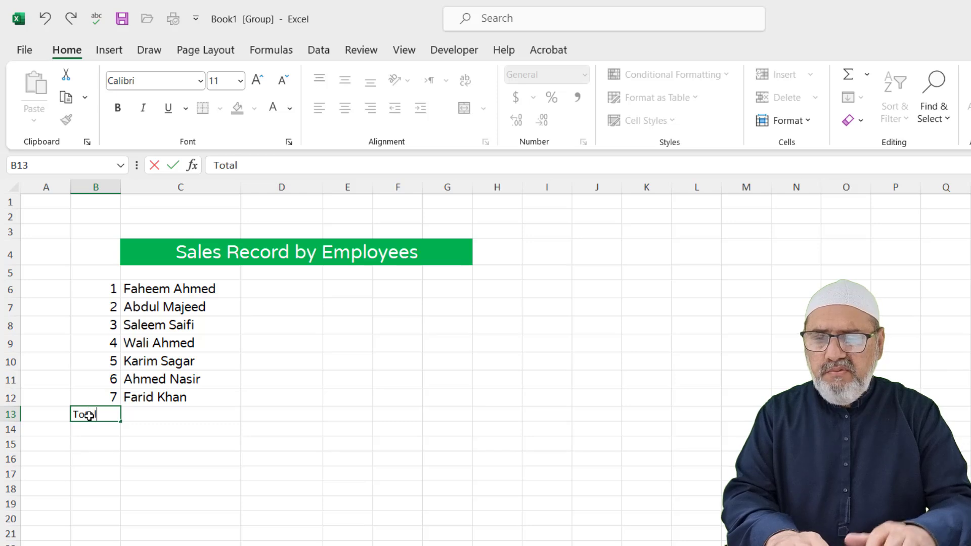
pyautogui.press('Return')
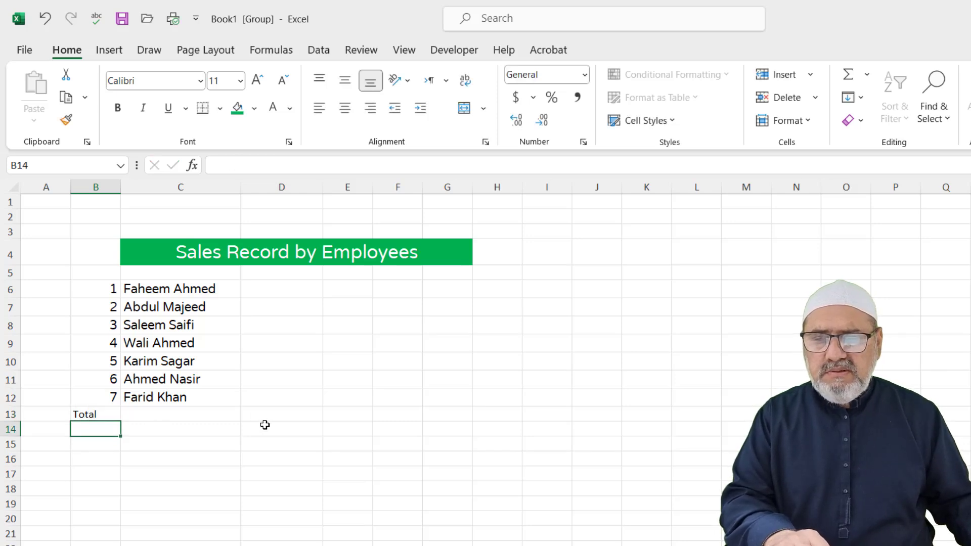
# Step: Enter the formula =sum(D6:D12) in cell D13 to total the sales column
pyautogui.click(282, 417)
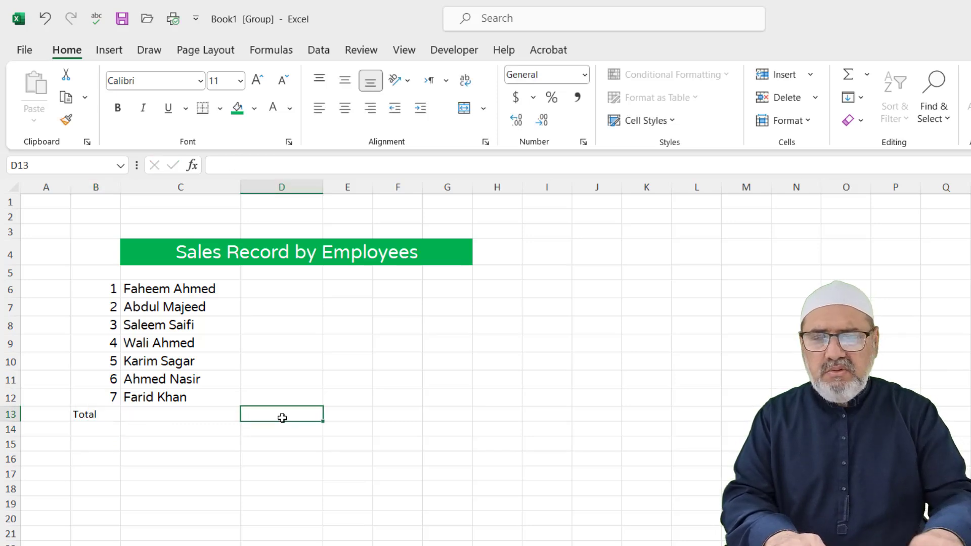
pyautogui.write('=sum(')
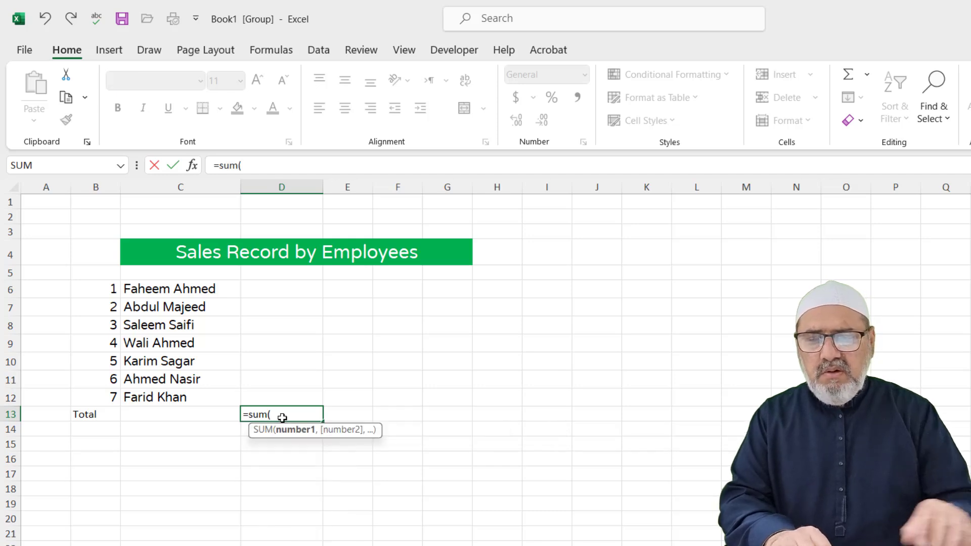
pyautogui.moveTo(292, 296); pyautogui.dragTo(296, 392)
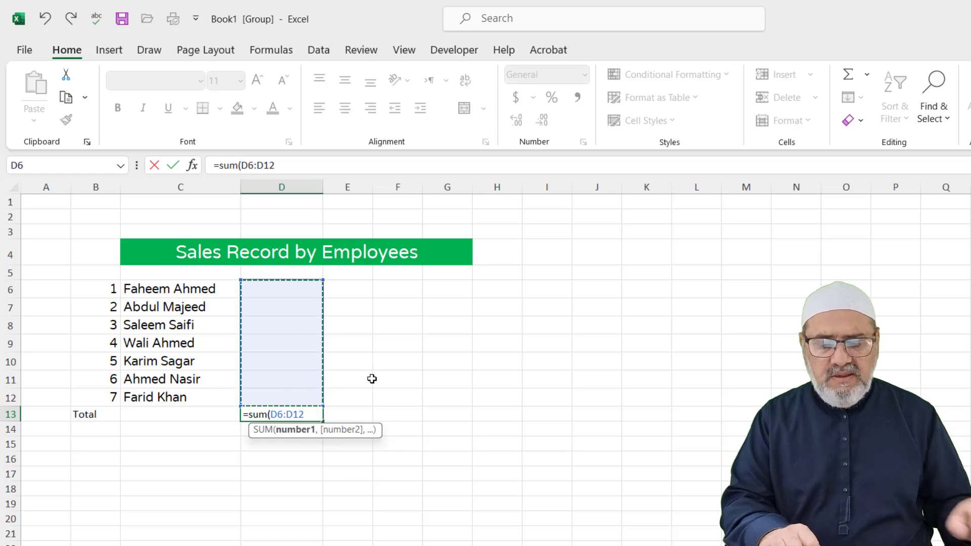
pyautogui.write(')')
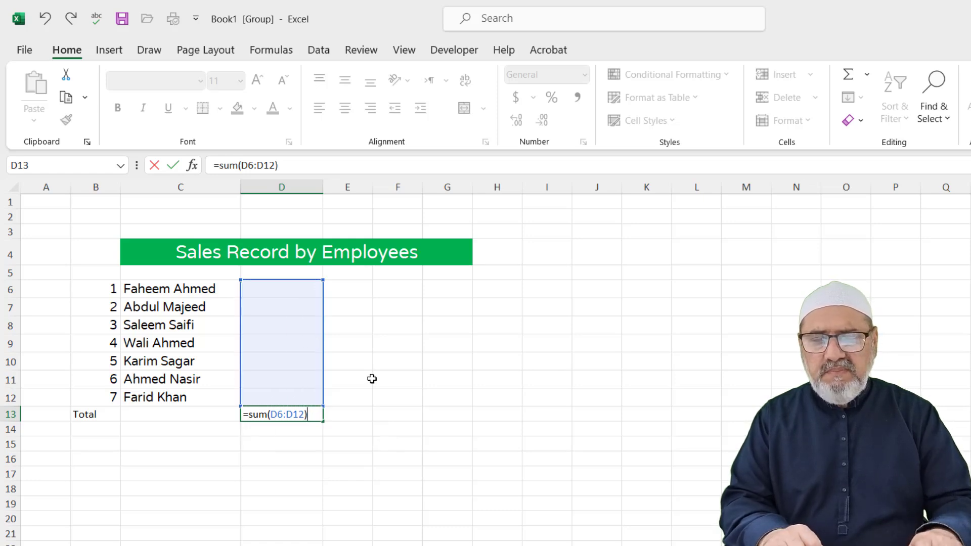
pyautogui.press('Return')
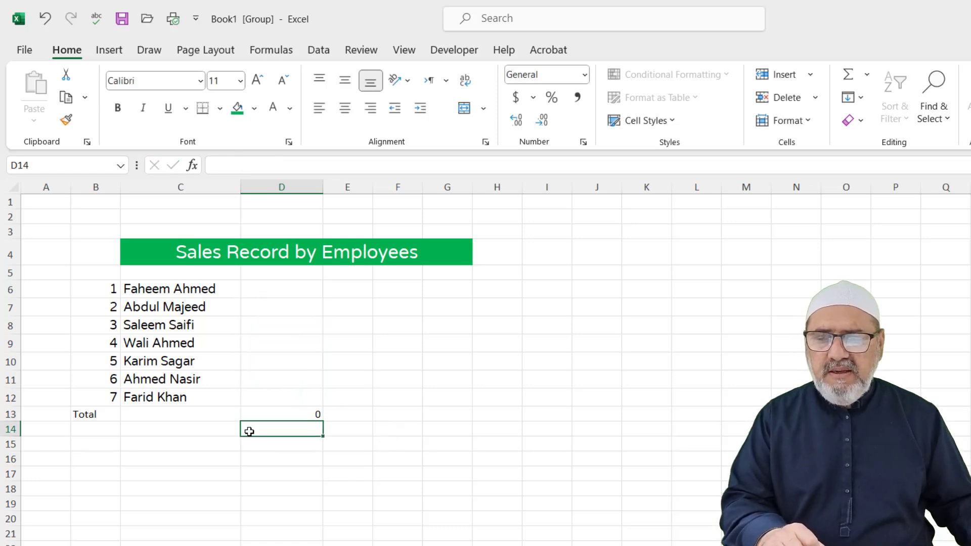
# Step: Copy the formatting of the last employee name in C12 to the total row B13:D13 with Format Painter
pyautogui.click(169, 400)
pyautogui.click(65, 120)
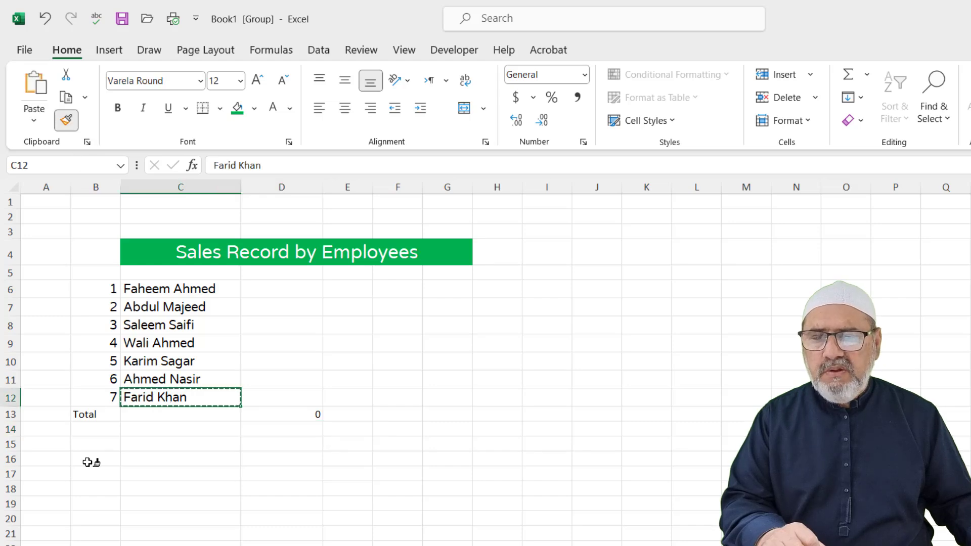
pyautogui.moveTo(65, 416); pyautogui.dragTo(280, 414)
pyautogui.click(286, 461)
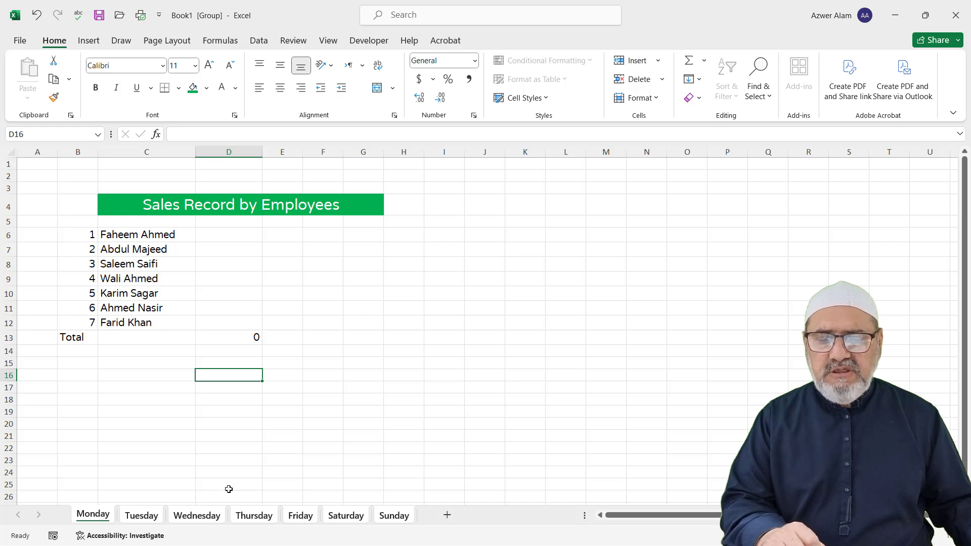
# Step: Ungroup the weekday sheets and check the sales record layout on each one from Monday through Sunday
pyautogui.click(93, 517)
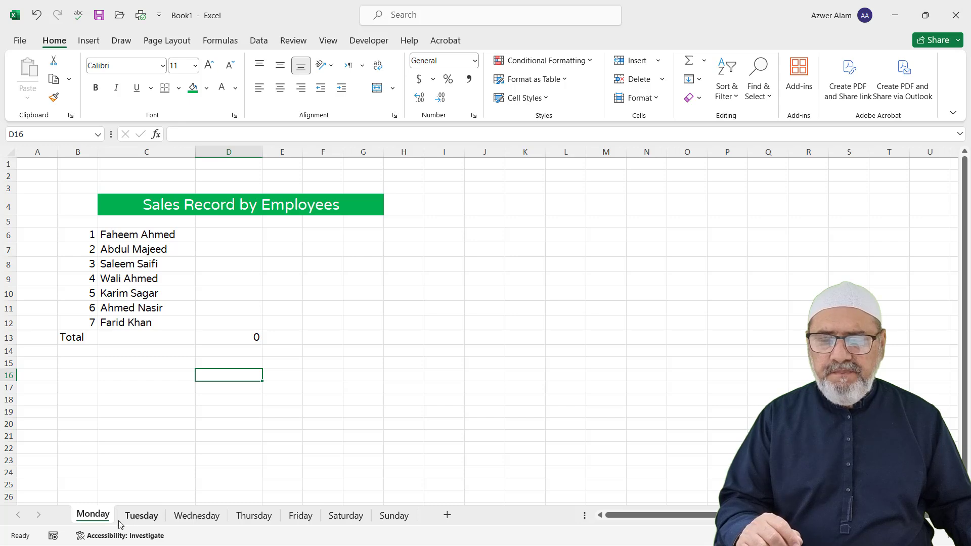
pyautogui.click(137, 516)
pyautogui.click(223, 517)
pyautogui.click(252, 516)
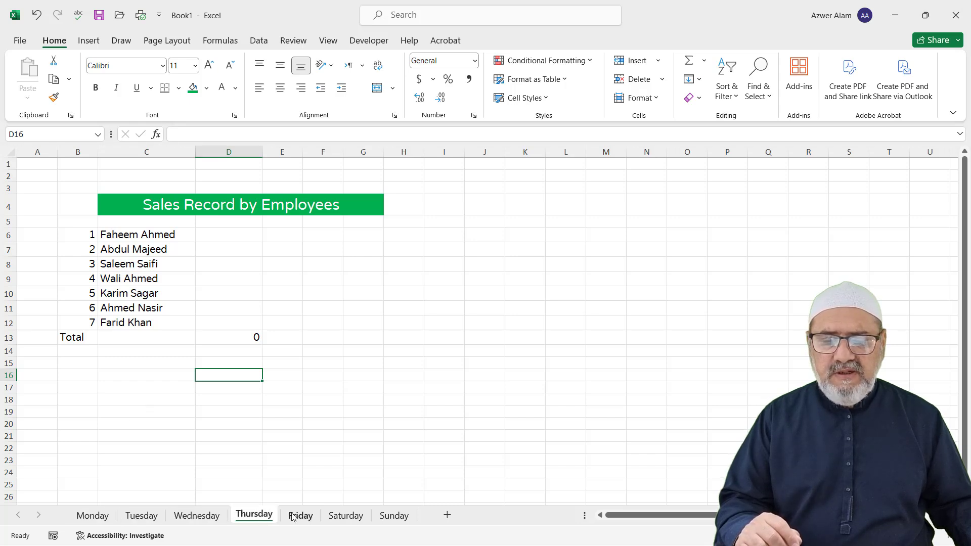
pyautogui.click(300, 516)
pyautogui.click(346, 516)
pyautogui.click(396, 518)
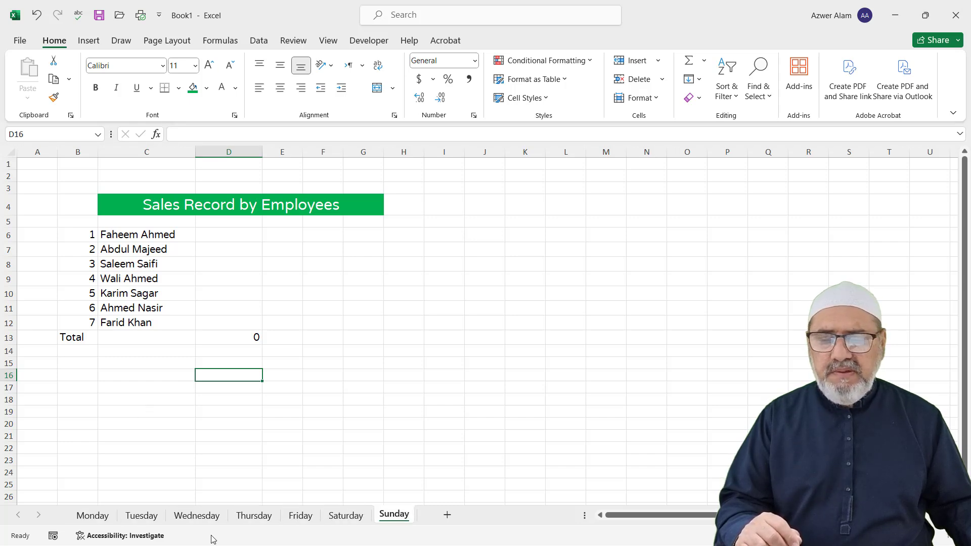
# Step: Enter 20000 as the first employee's sales in cell D6 of the Monday sheet
pyautogui.click(94, 516)
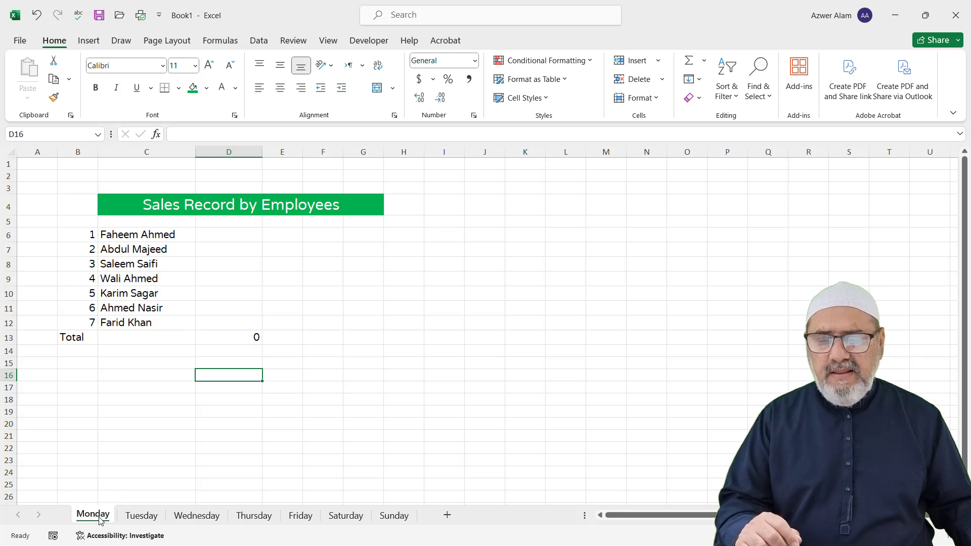
pyautogui.click(257, 237)
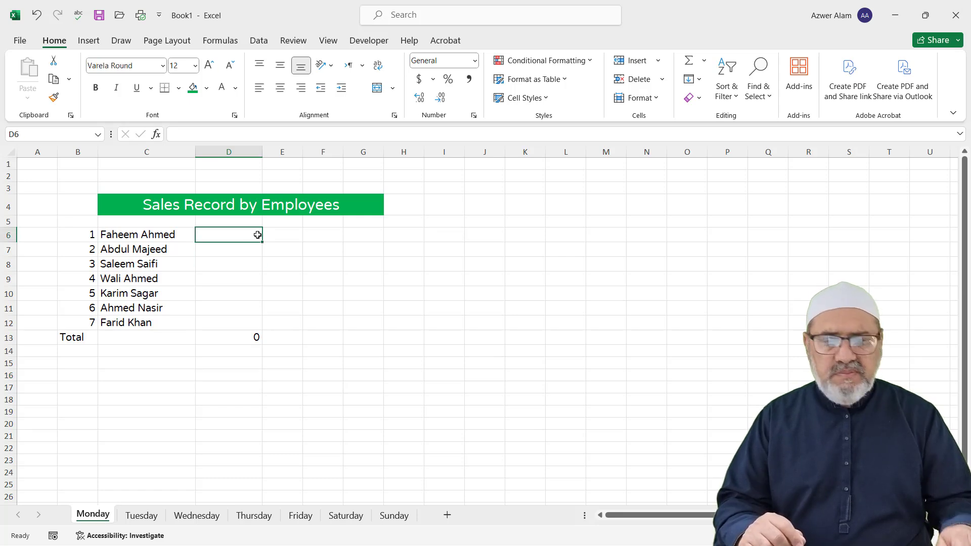
pyautogui.write('20000')
pyautogui.press('Return')
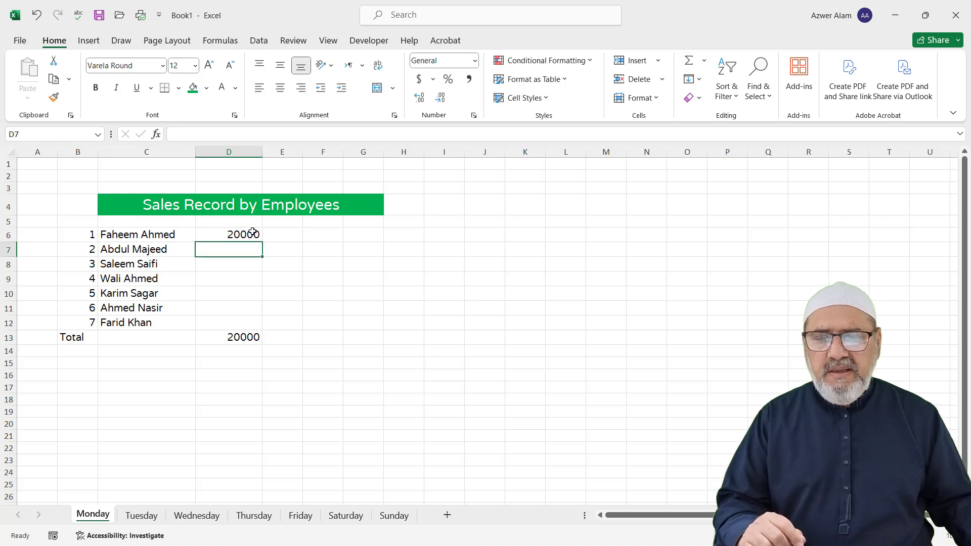
# Step: Group the sheets from Monday through Sunday and apply the dollar Accounting format to D6:D13
pyautogui.moveTo(253, 231); pyautogui.dragTo(247, 339)
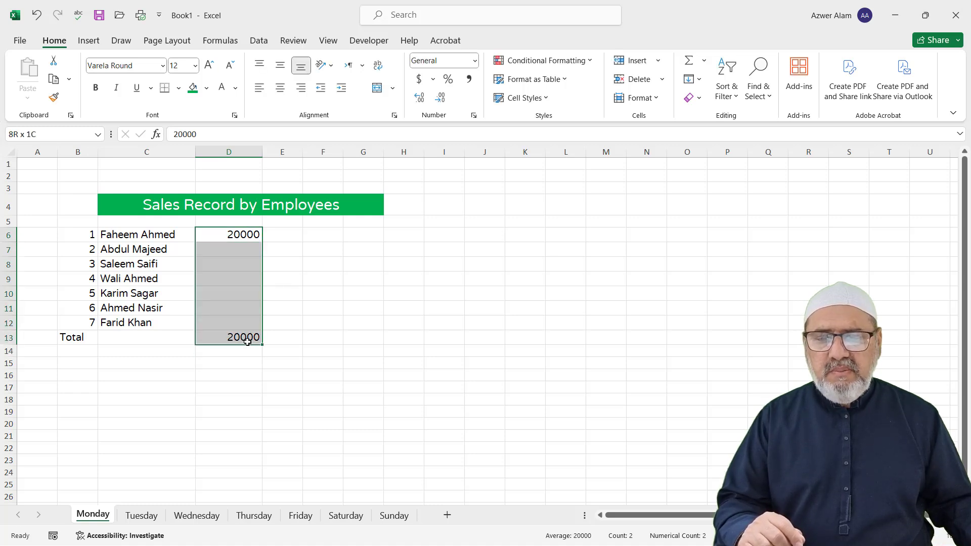
pyautogui.keyDown('shift'); pyautogui.click(397, 516); pyautogui.keyUp('shift')
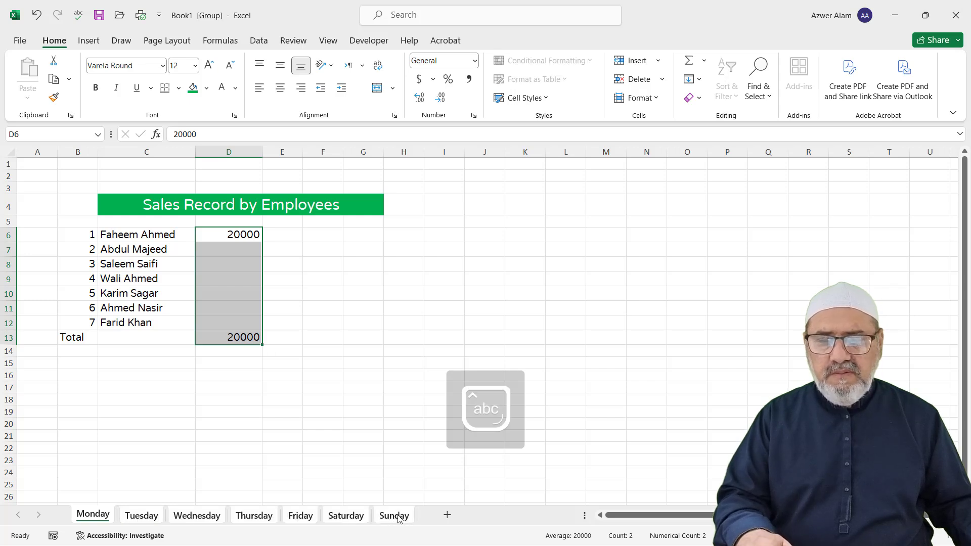
pyautogui.click(366, 306)
pyautogui.moveTo(233, 235); pyautogui.dragTo(238, 336)
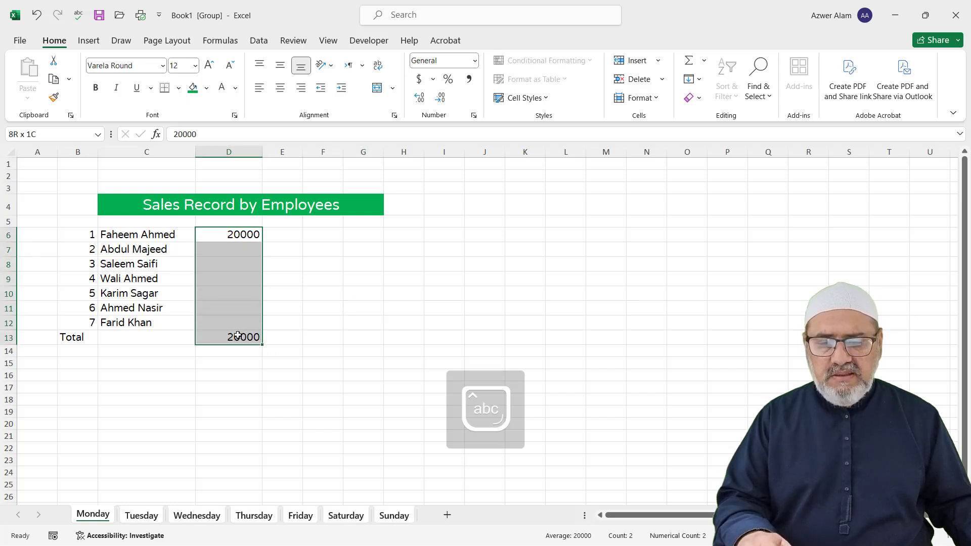
pyautogui.click(419, 79)
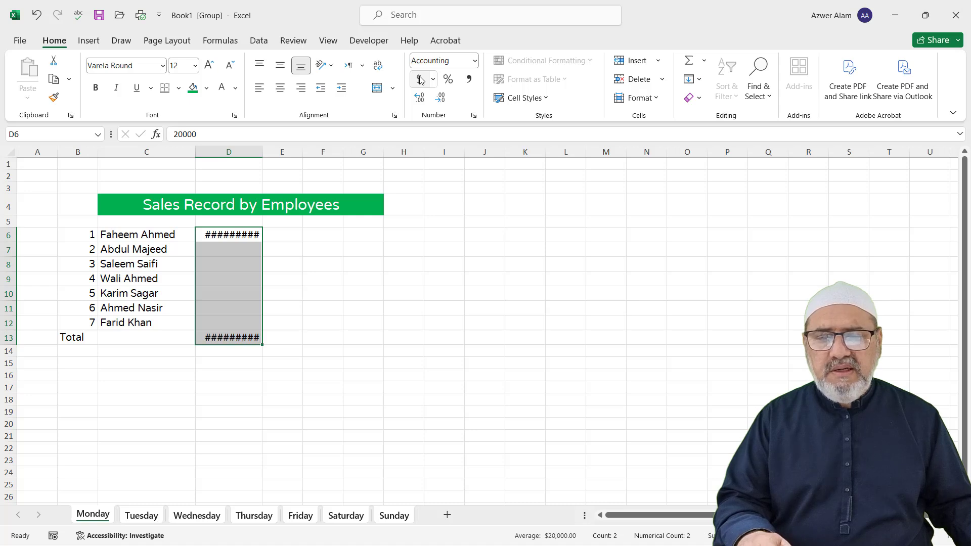
# Step: AutoFit column D and reduce the amounts in D6:D13 to no decimal places
pyautogui.doubleClick(264, 151)
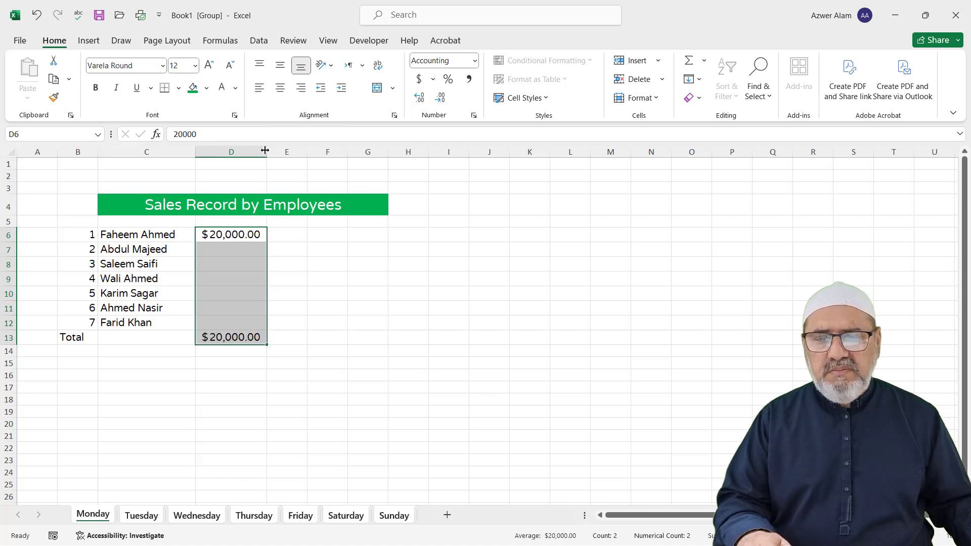
pyautogui.click(440, 99)
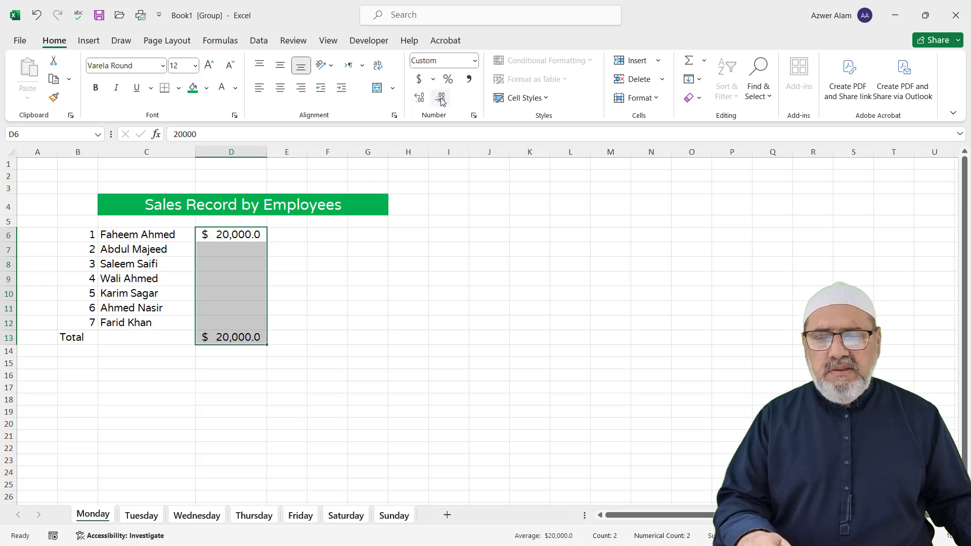
pyautogui.click(442, 100)
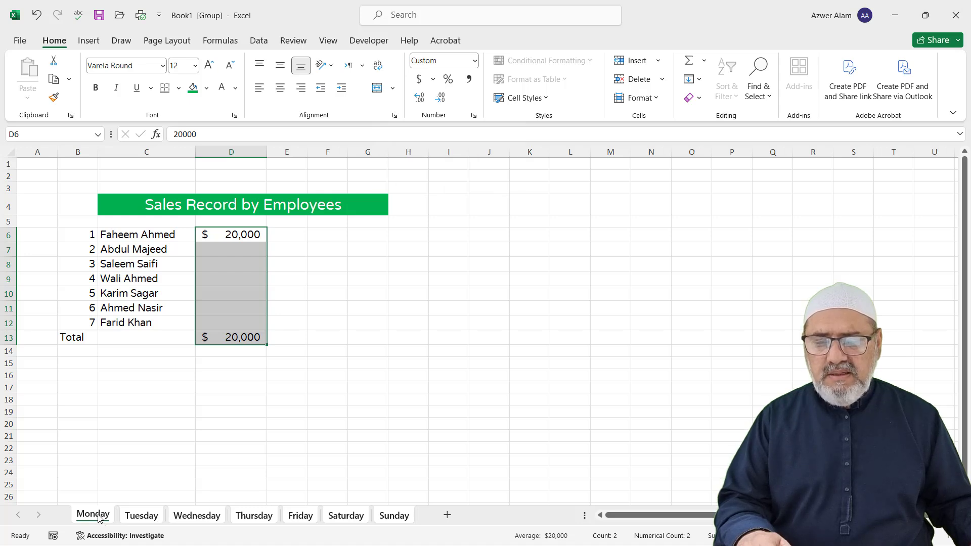
# Step: Ungroup the weekday sheets and widen column D on Tuesday to about Monday's column width, checking Monday and Sunday for comparison
pyautogui.hotkey('ctrl', 'v')
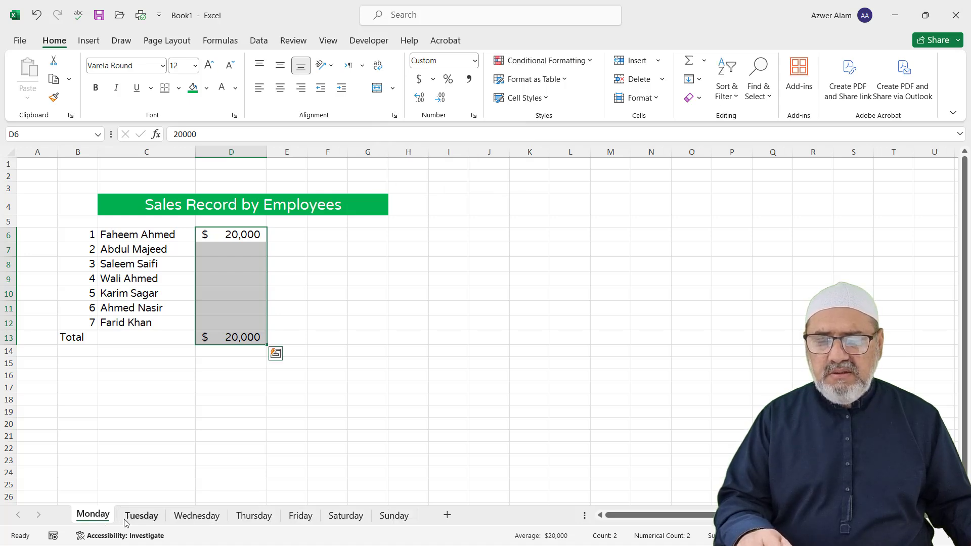
pyautogui.click(142, 515)
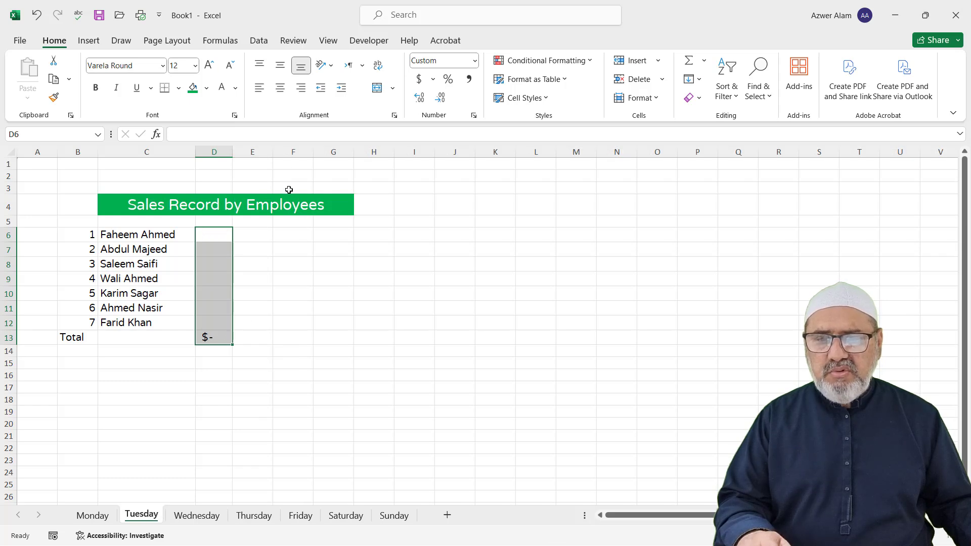
pyautogui.moveTo(233, 152); pyautogui.dragTo(264, 152)
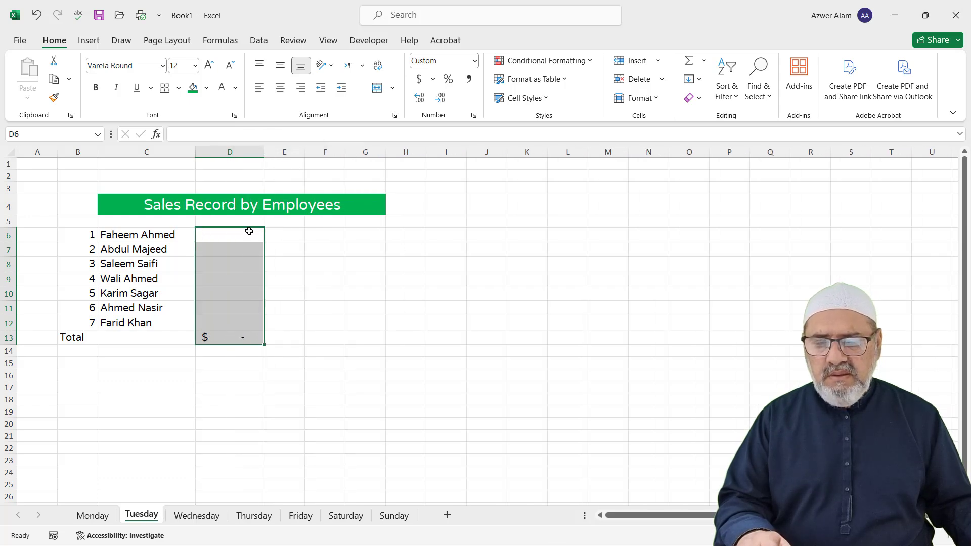
pyautogui.click(93, 515)
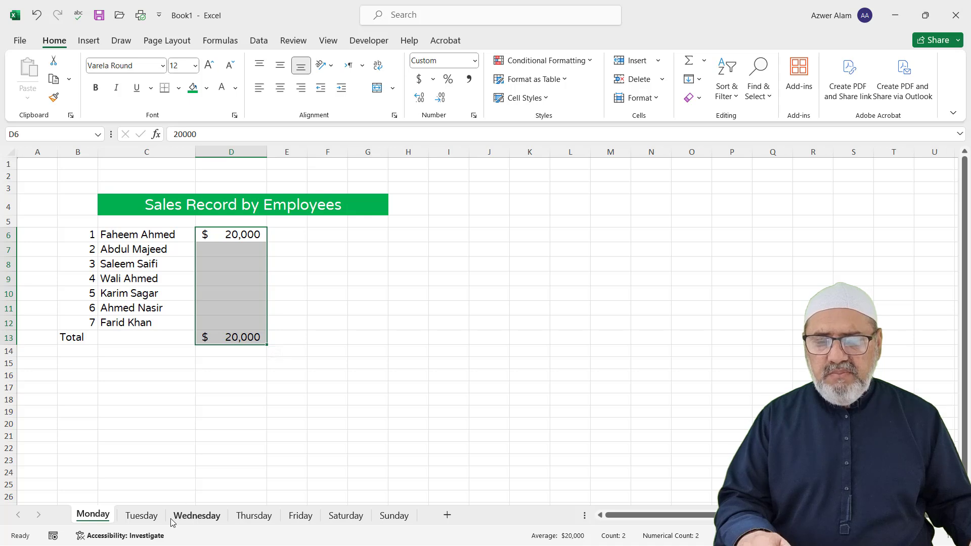
pyautogui.click(397, 516)
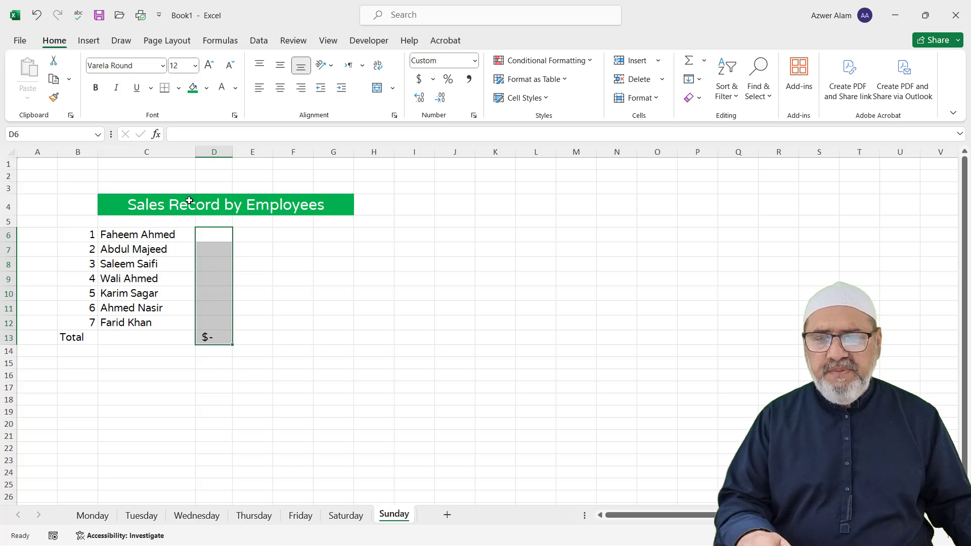
# Step: Enter the sales figures 12000, 33000 and 25000 in cells D7:D9 of the Monday sheet
pyautogui.click(92, 515)
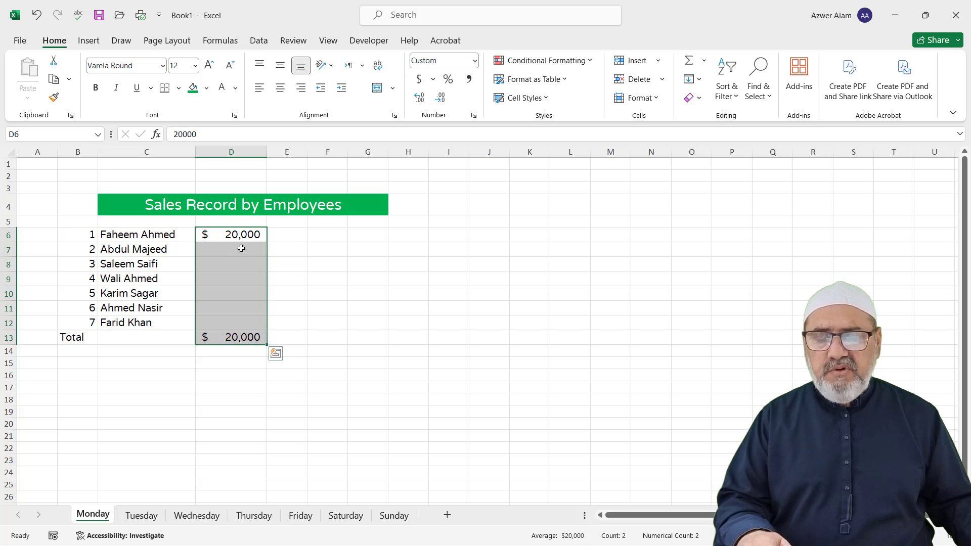
pyautogui.click(242, 249)
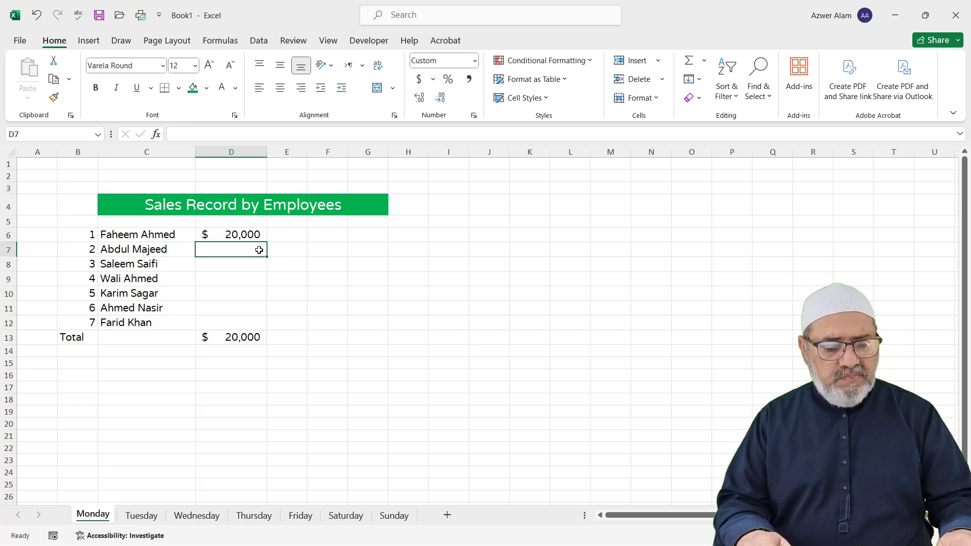
pyautogui.write('12000')
pyautogui.press('Return')
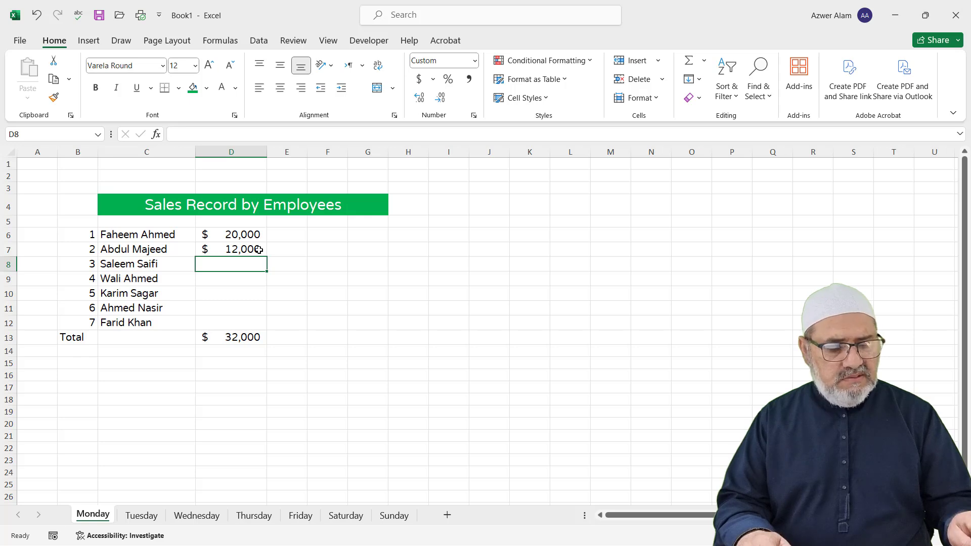
pyautogui.write('33')
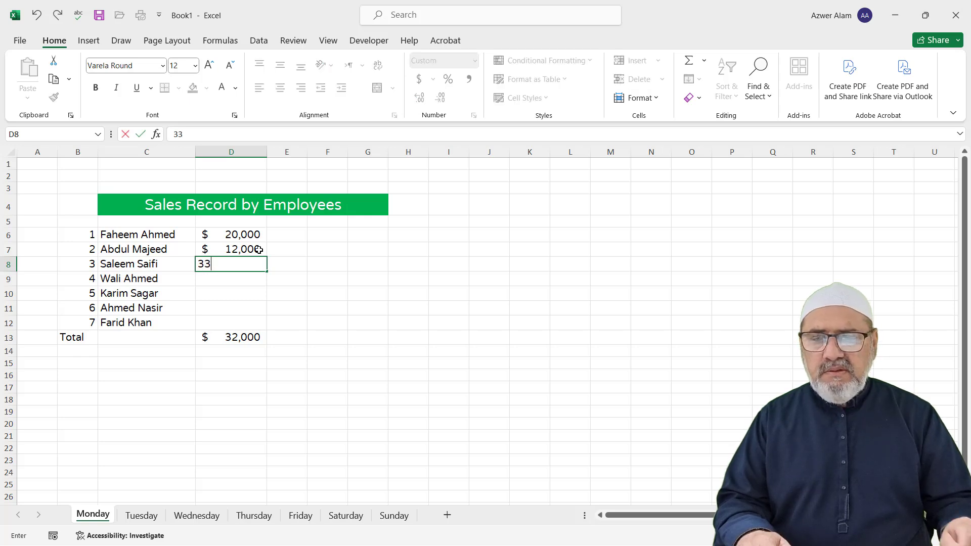
pyautogui.write('000')
pyautogui.press('Return')
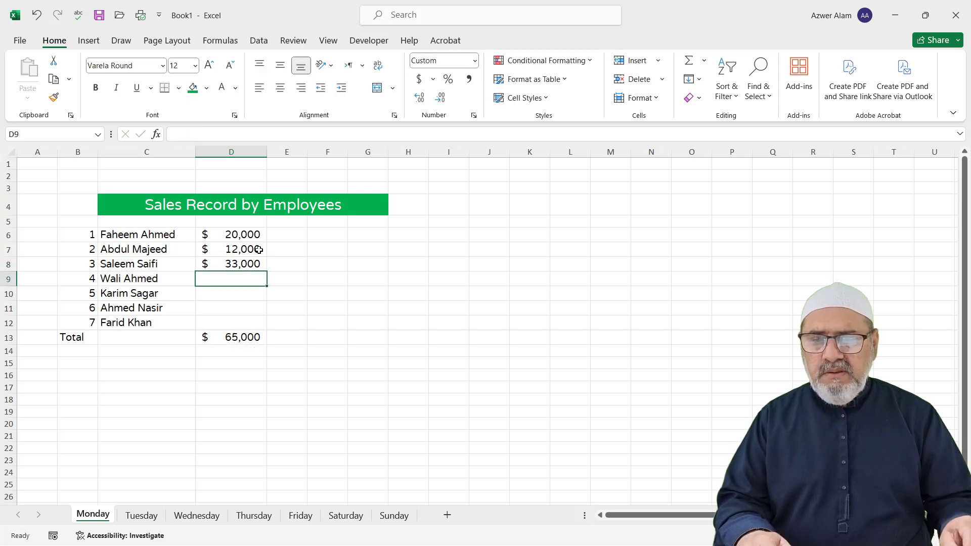
pyautogui.write('25000')
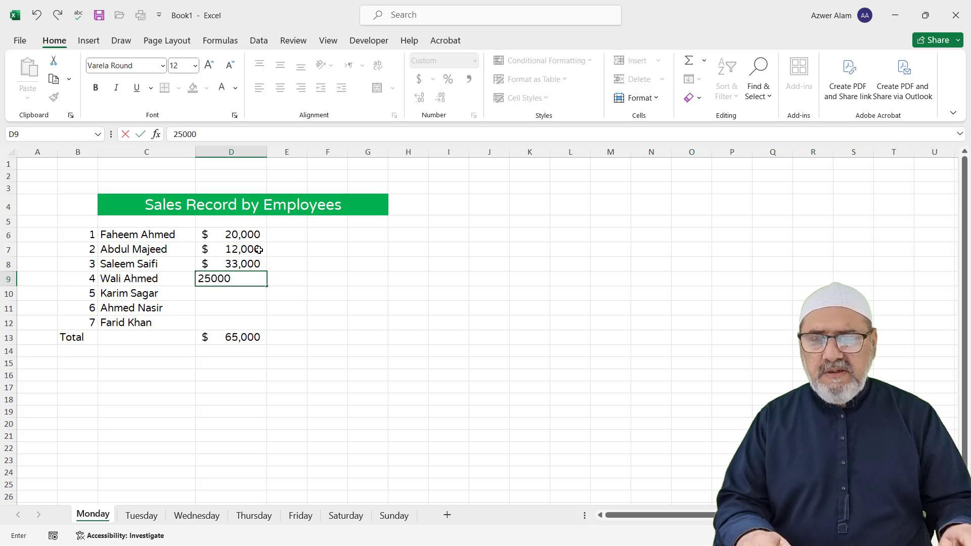
pyautogui.press('Return')
# Step: Enter Monday's remaining sales figures 20,000, 15000 and 30000 in cells D10:D12
pyautogui.write('20,000')
pyautogui.press('Return')
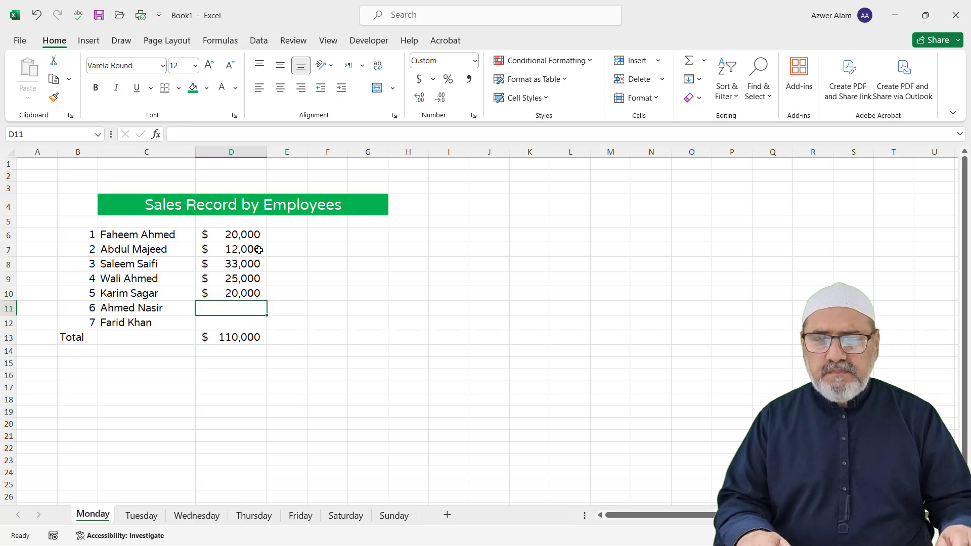
pyautogui.write('15000')
pyautogui.press('Return')
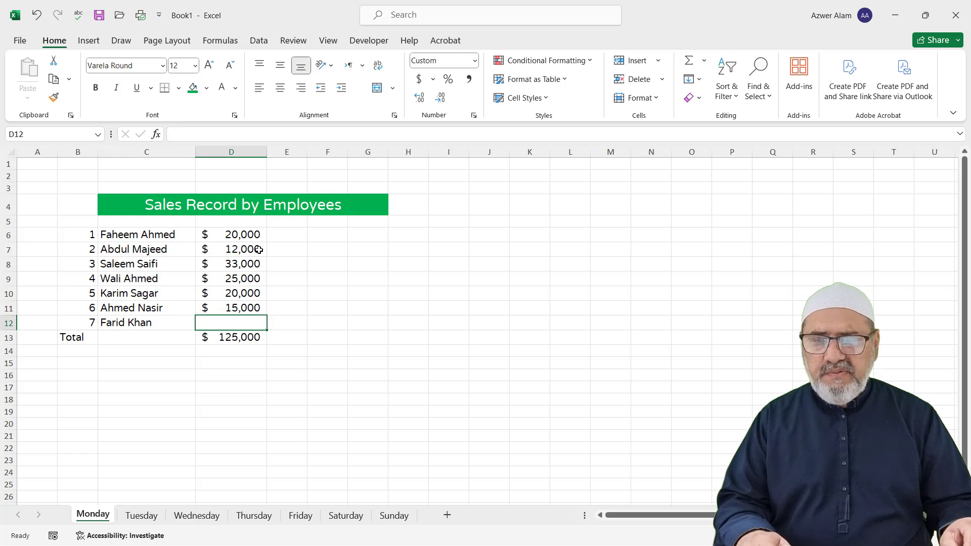
pyautogui.write('30000')
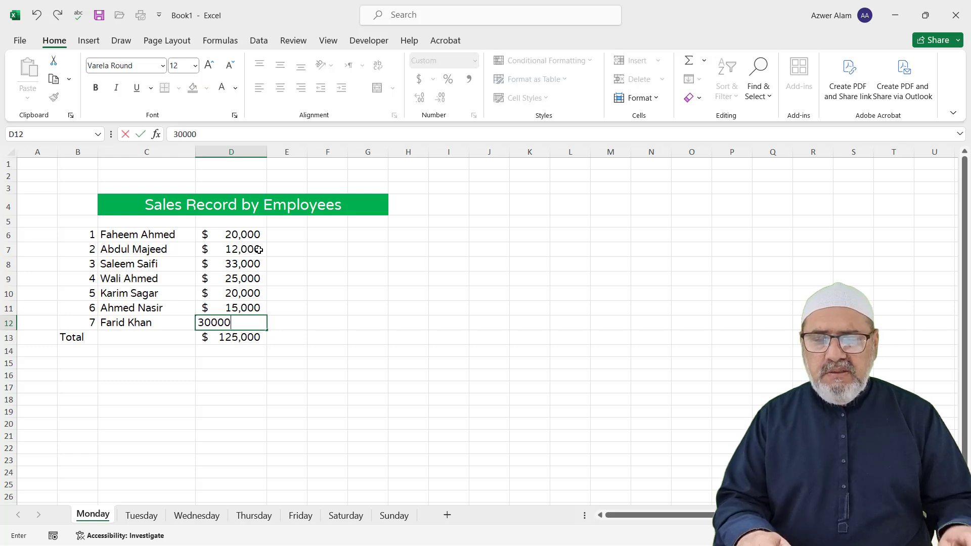
pyautogui.press('Return')
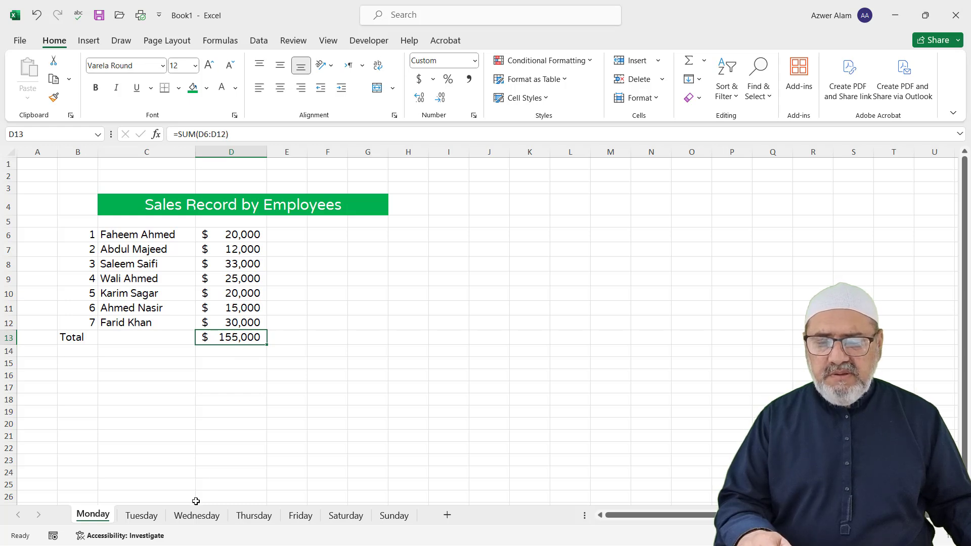
# Step: Enter the sales figures 60000, 25000 and 15,000 in cells D6:D8 of the Tuesday sheet
pyautogui.click(143, 516)
pyautogui.click(238, 239)
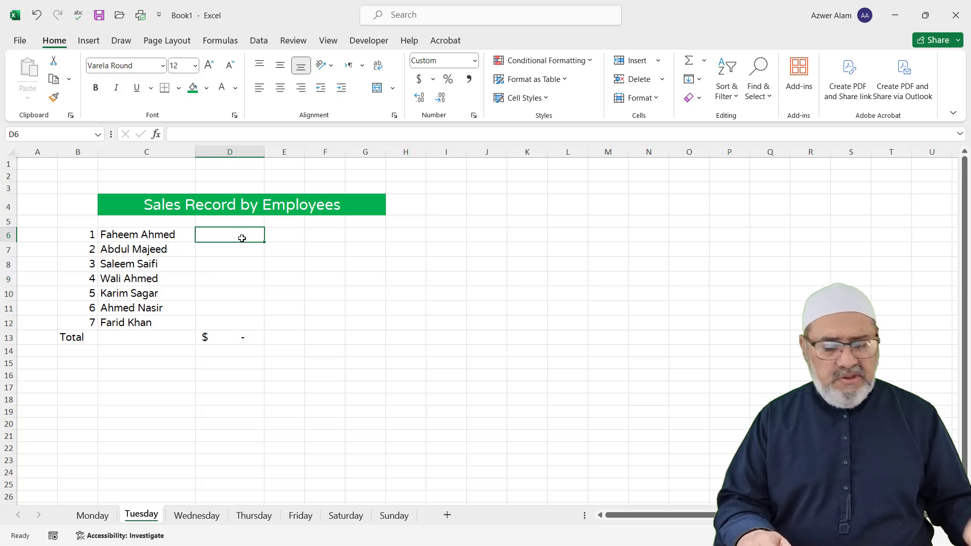
pyautogui.write('60000')
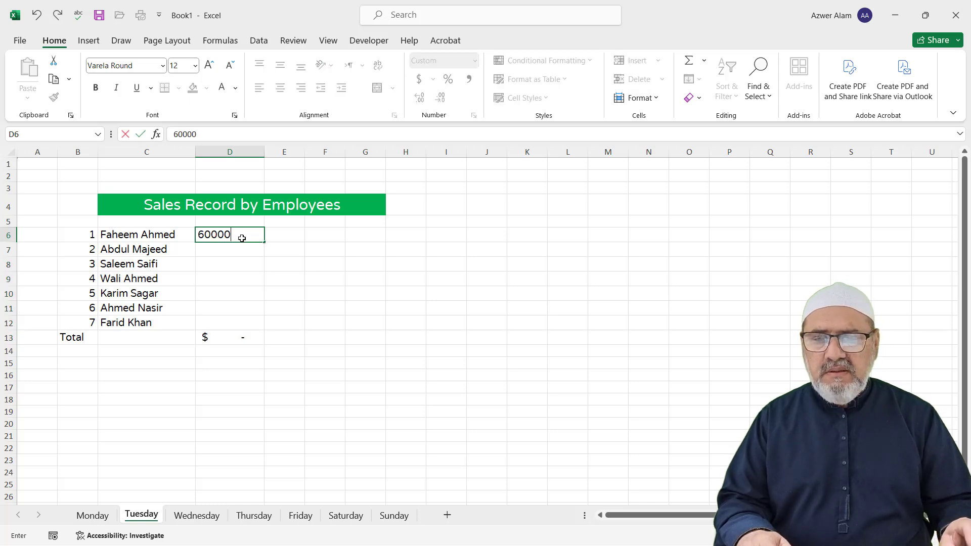
pyautogui.press('Return')
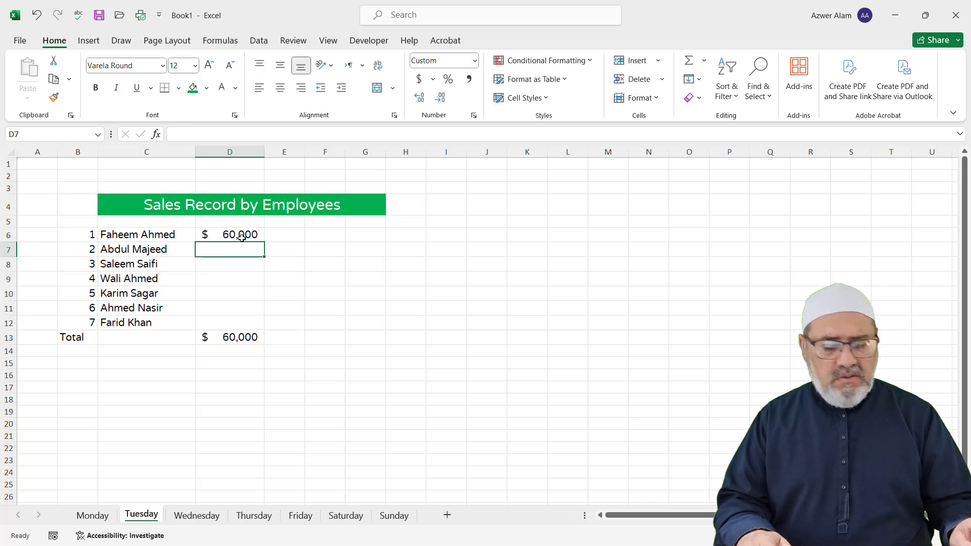
pyautogui.write('25000')
pyautogui.press('Return')
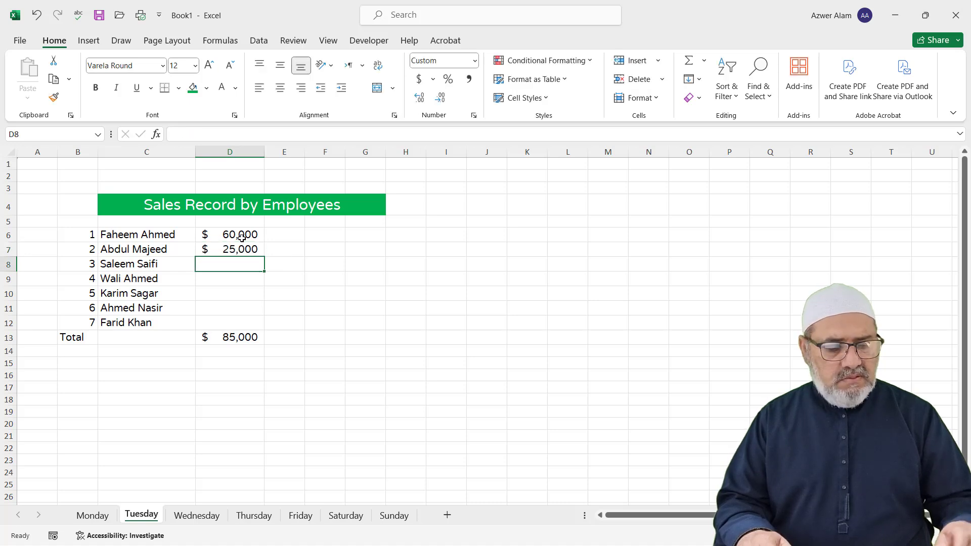
pyautogui.write('15,000')
pyautogui.press('Return')
# Step: Enter Tuesday's remaining sales figures 8000, 12000, 15000 and 20000 in cells D9:D12
pyautogui.write('8000')
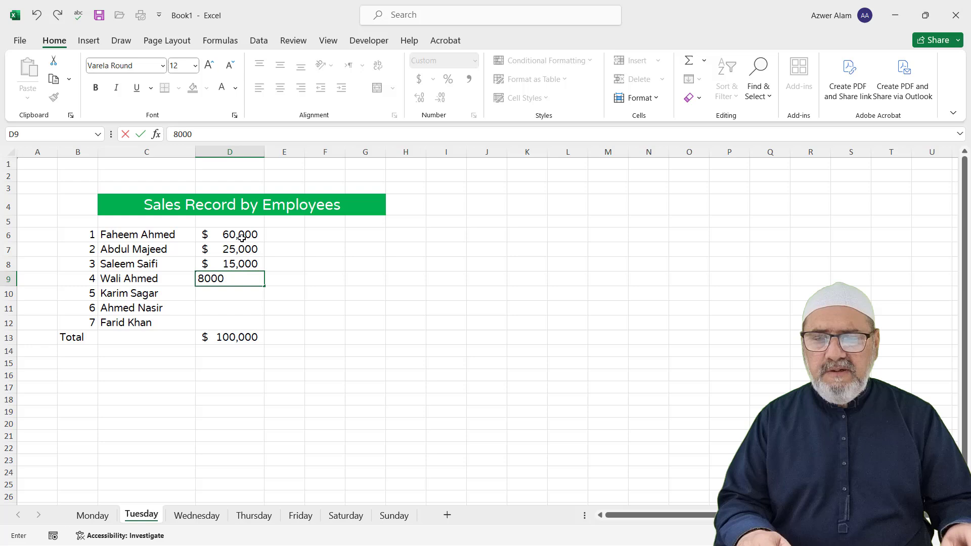
pyautogui.press('Return')
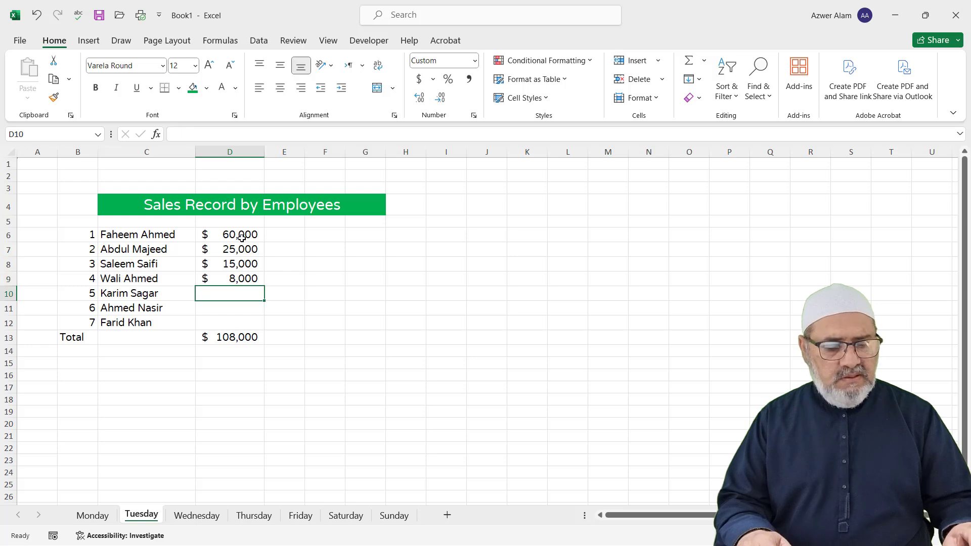
pyautogui.write('12000')
pyautogui.press('Return')
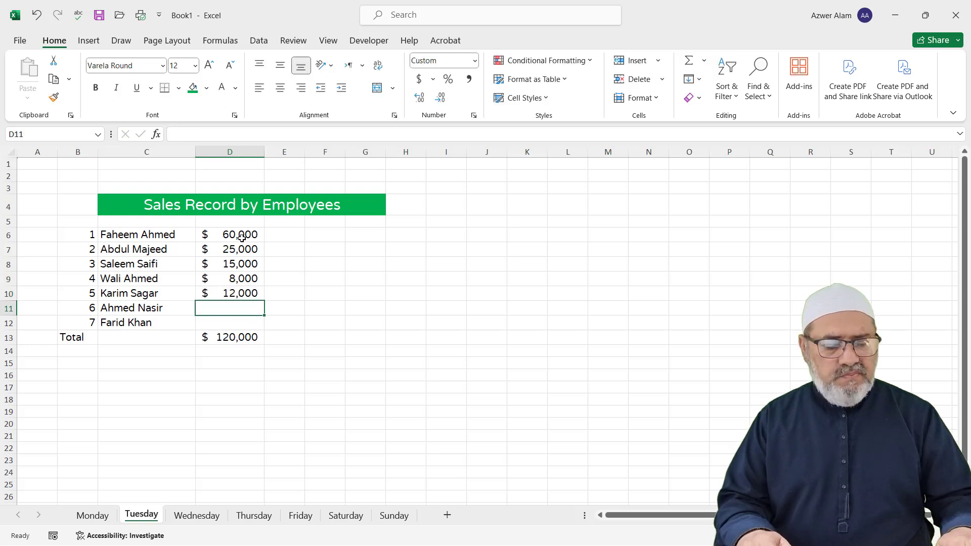
pyautogui.write('15000')
pyautogui.press('Return')
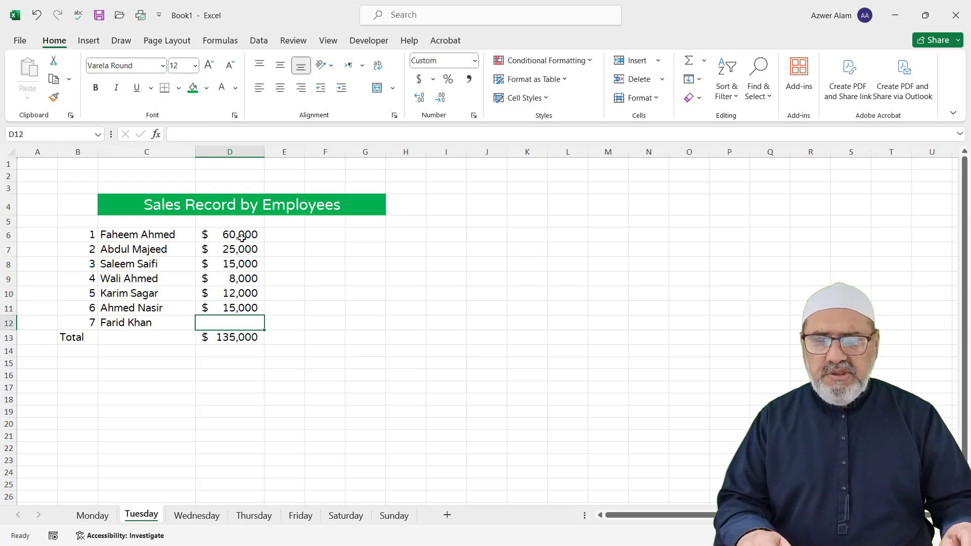
pyautogui.write('20000')
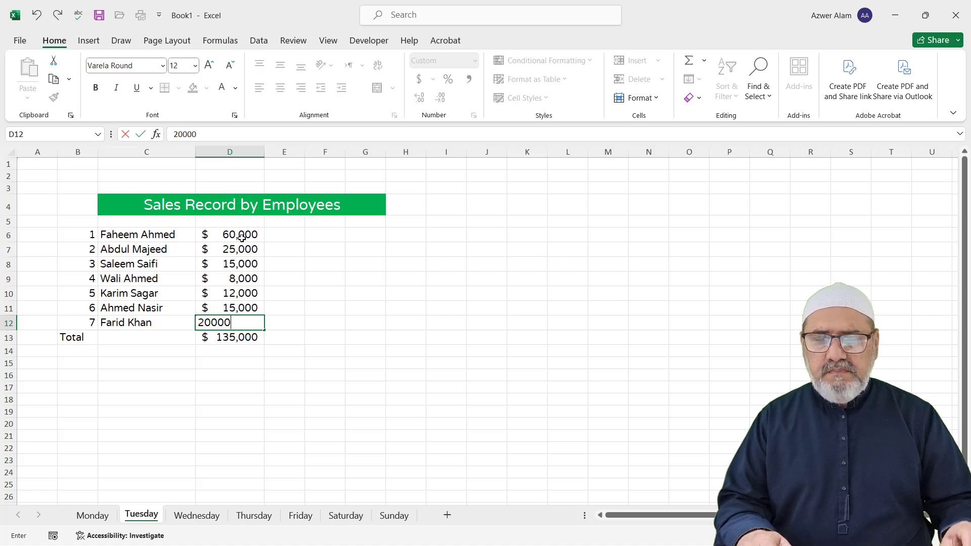
pyautogui.press('Return')
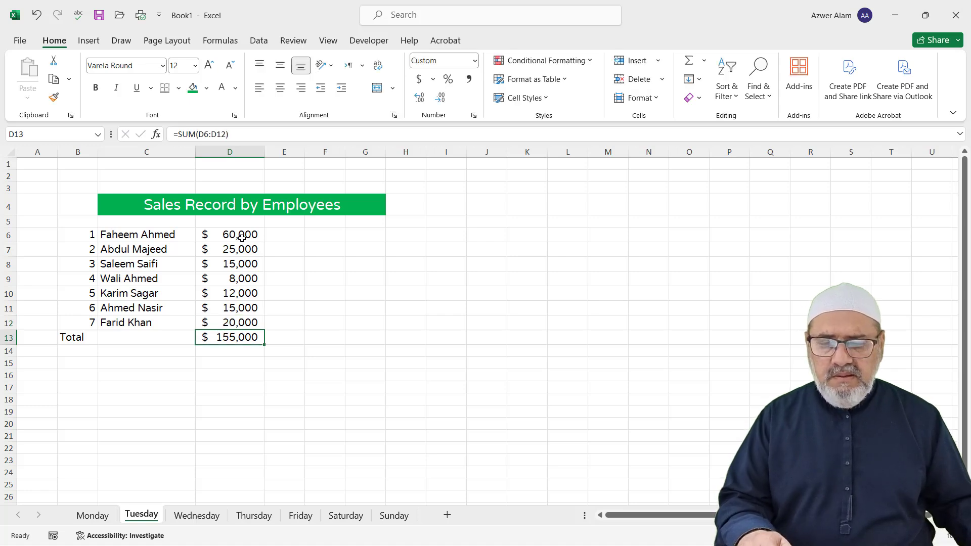
# Step: Enter the sales figures 20000 and 15000 in cells D6:D7 of the Wednesday sheet and widen column D
pyautogui.click(96, 515)
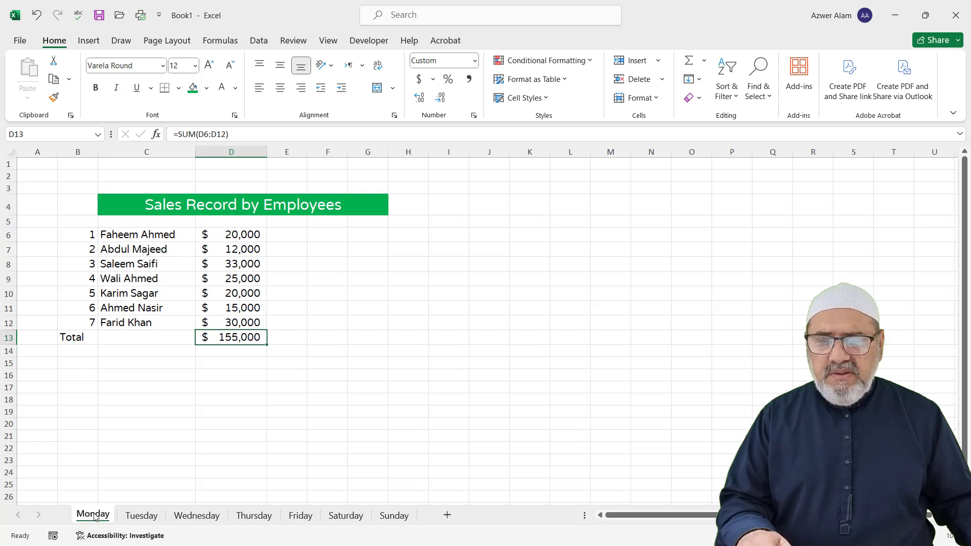
pyautogui.click(143, 521)
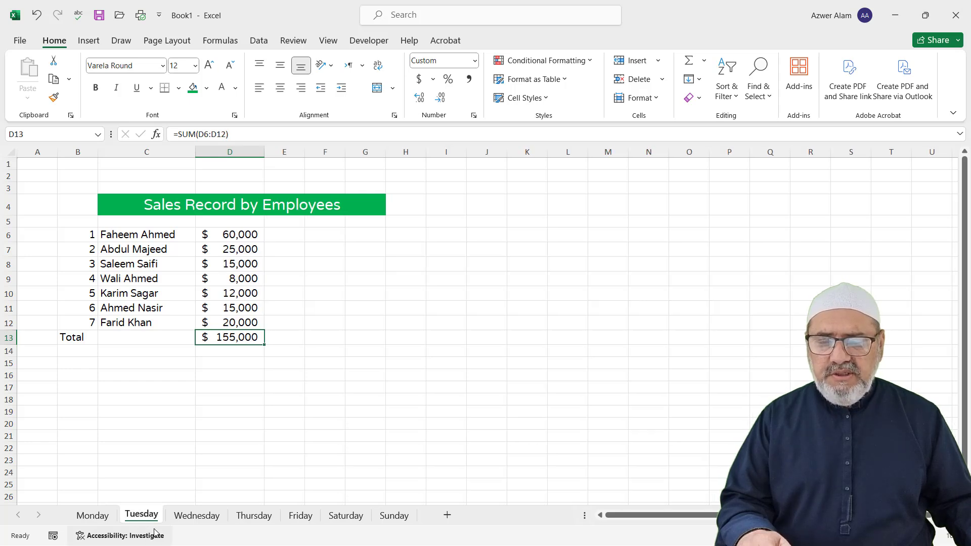
pyautogui.click(201, 517)
pyautogui.moveTo(232, 152); pyautogui.dragTo(247, 151)
pyautogui.click(236, 235)
pyautogui.write('2000')
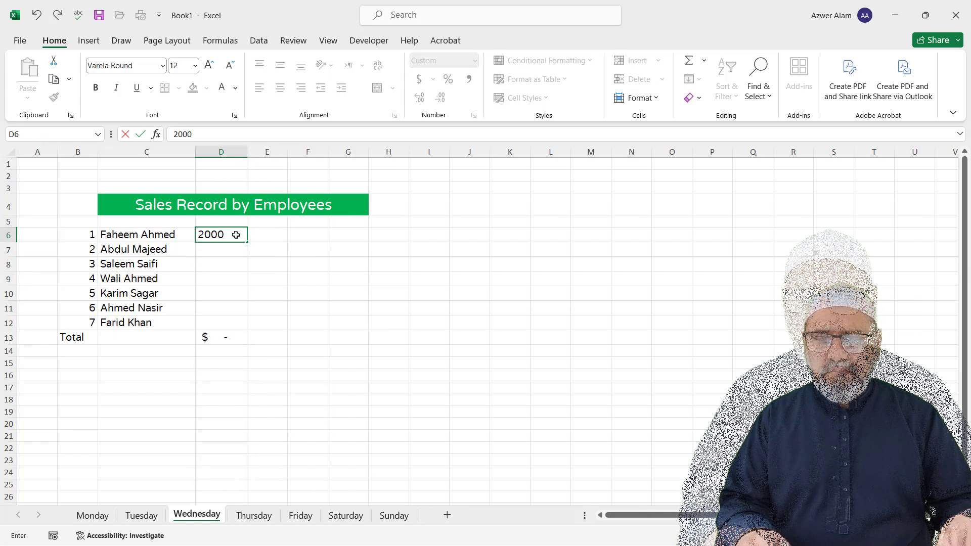
pyautogui.press('Return')
pyautogui.write('3000')
pyautogui.press('Return')
pyautogui.moveTo(247, 151); pyautogui.dragTo(251, 152)
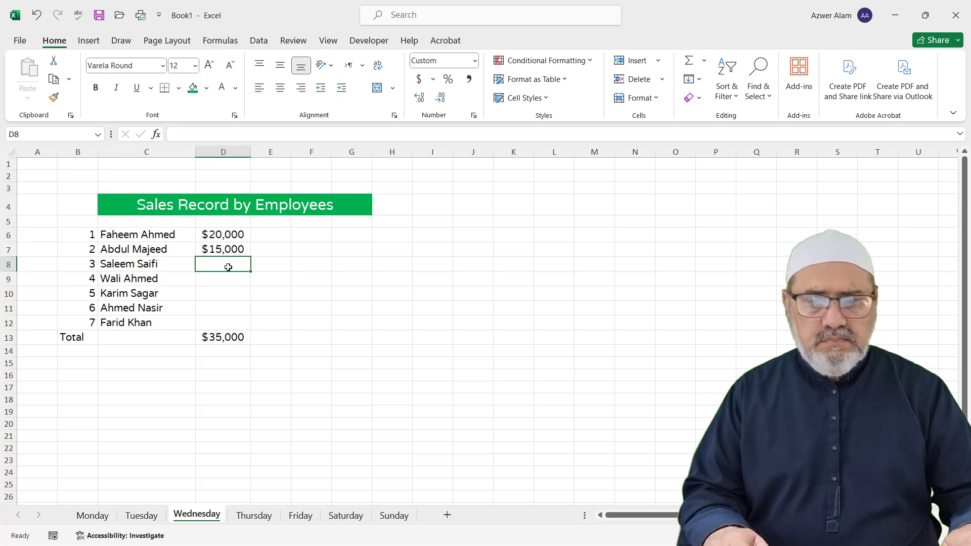
# Step: Enter Wednesday's remaining sales figures 25000, 30000, 16000, 14000 and 15000 in cells D8:D12, and widen column D to fit the total
pyautogui.write('25000')
pyautogui.press('Return')
pyautogui.write('30000')
pyautogui.press('Return')
pyautogui.write('16000')
pyautogui.press('Return')
pyautogui.write('14000')
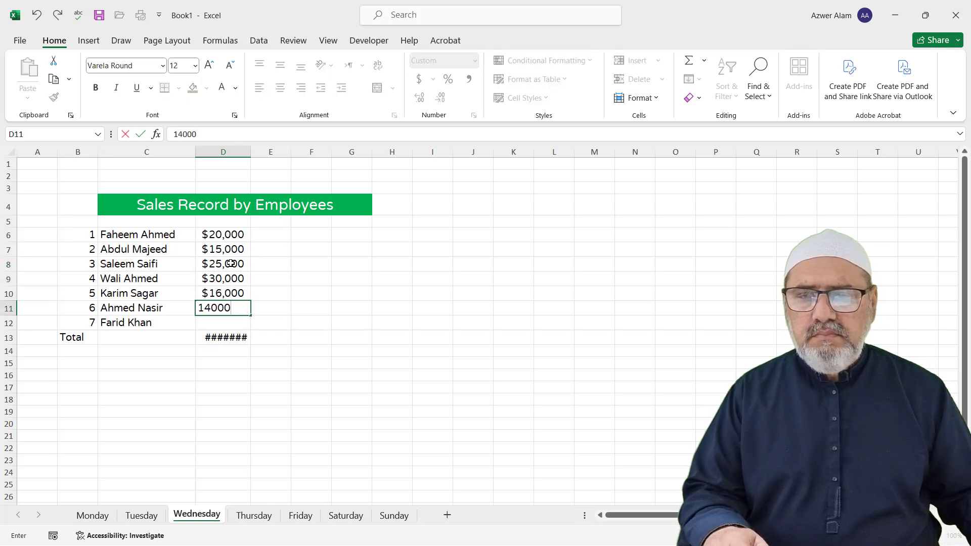
pyautogui.press('Return')
pyautogui.write('15000')
pyautogui.press('Return')
pyautogui.moveTo(251, 152); pyautogui.dragTo(258, 152)
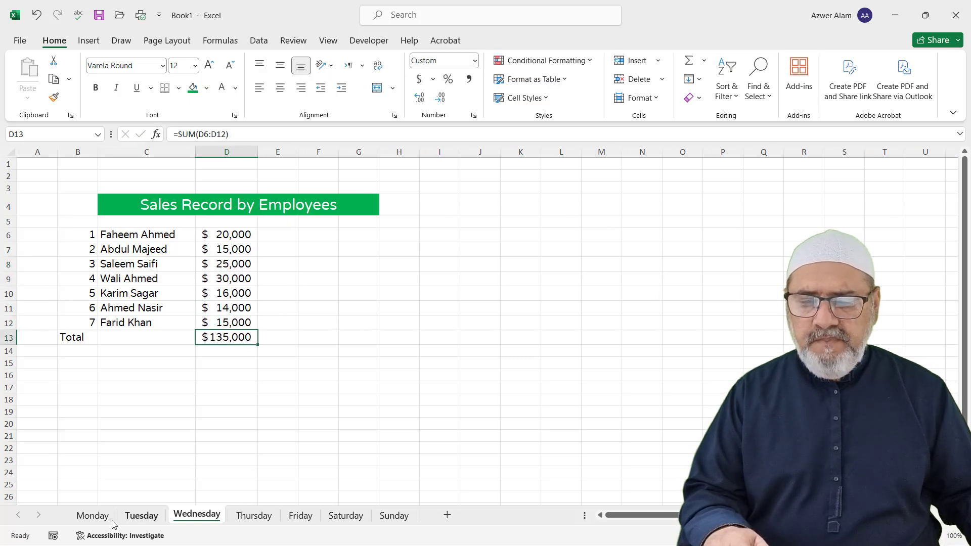
# Step: Compare the sales totals in D13 across the Monday, Tuesday and Wednesday sheets
pyautogui.click(94, 516)
pyautogui.click(141, 516)
pyautogui.click(197, 514)
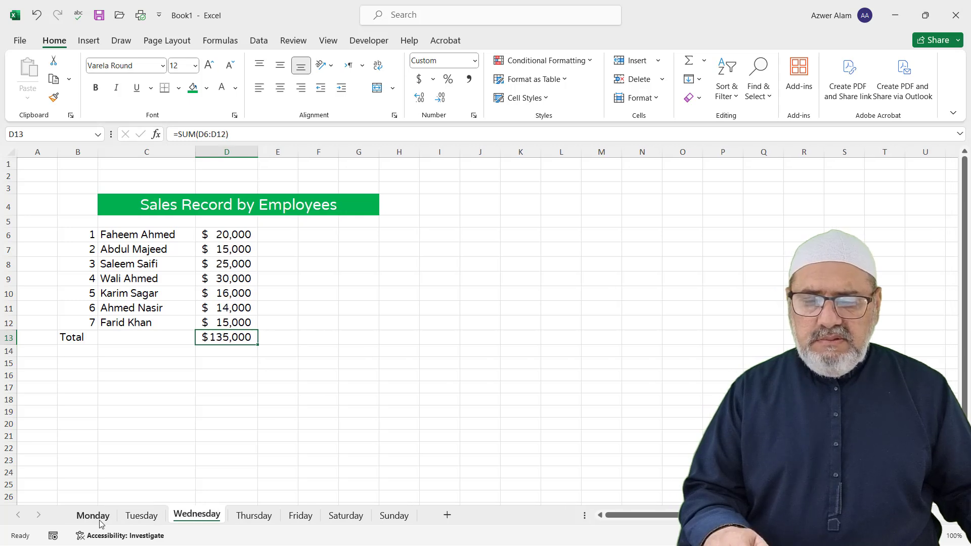
pyautogui.click(141, 516)
pyautogui.click(197, 514)
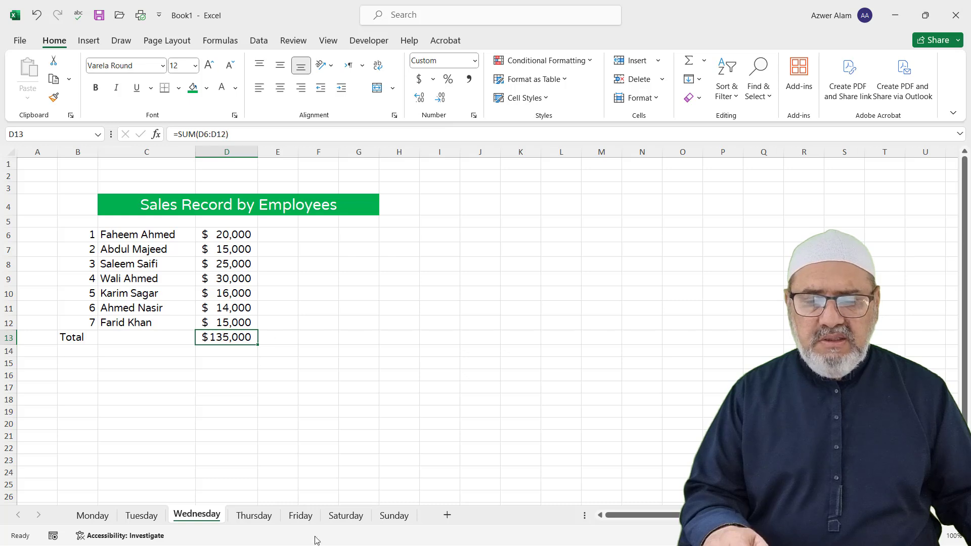
pyautogui.click(402, 520)
pyautogui.click(99, 518)
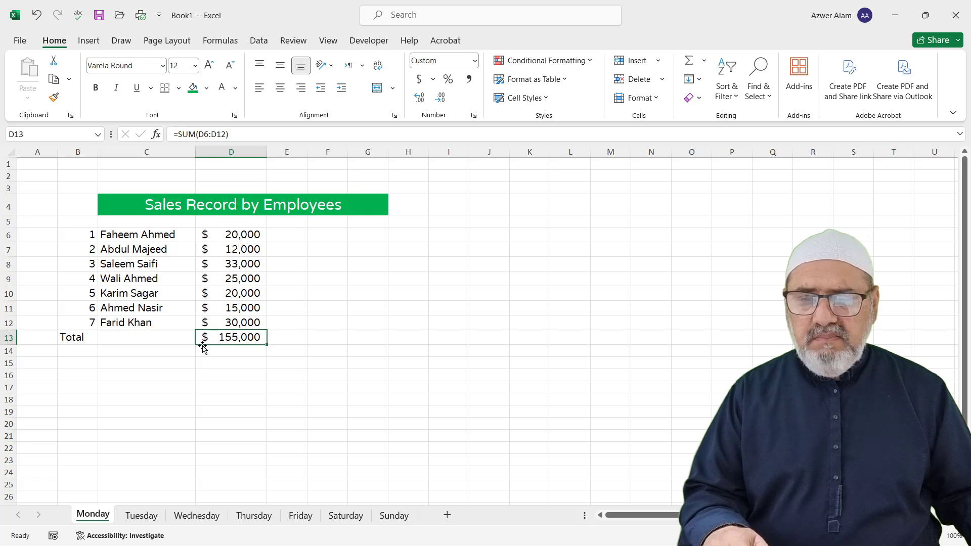
pyautogui.click(142, 516)
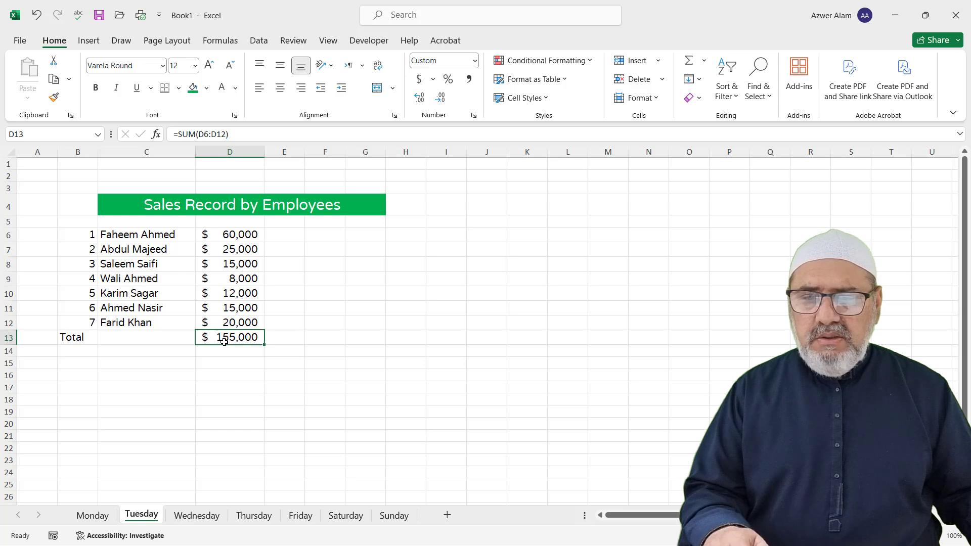
# Step: Change the sales figure in cell D11 of the Tuesday sheet to 18000
pyautogui.click(237, 308)
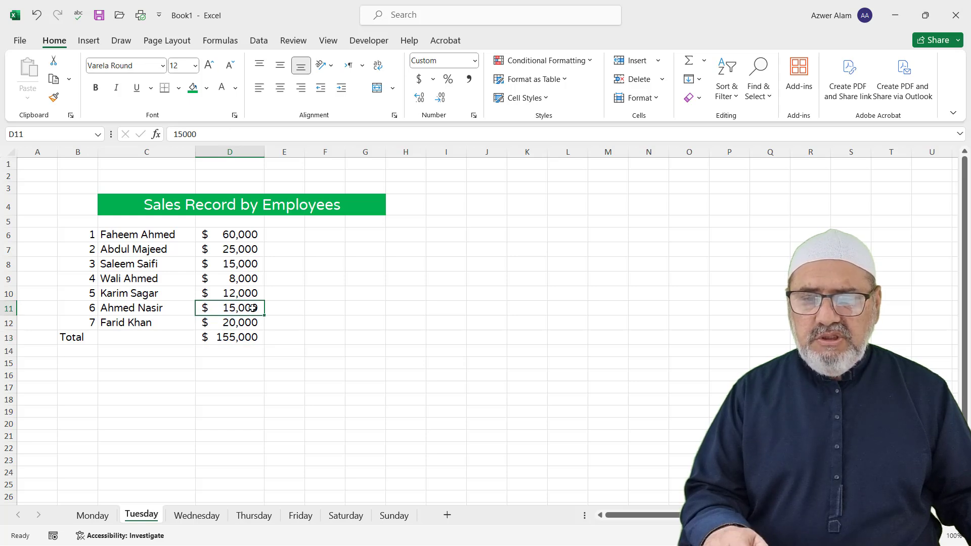
pyautogui.write('18,000')
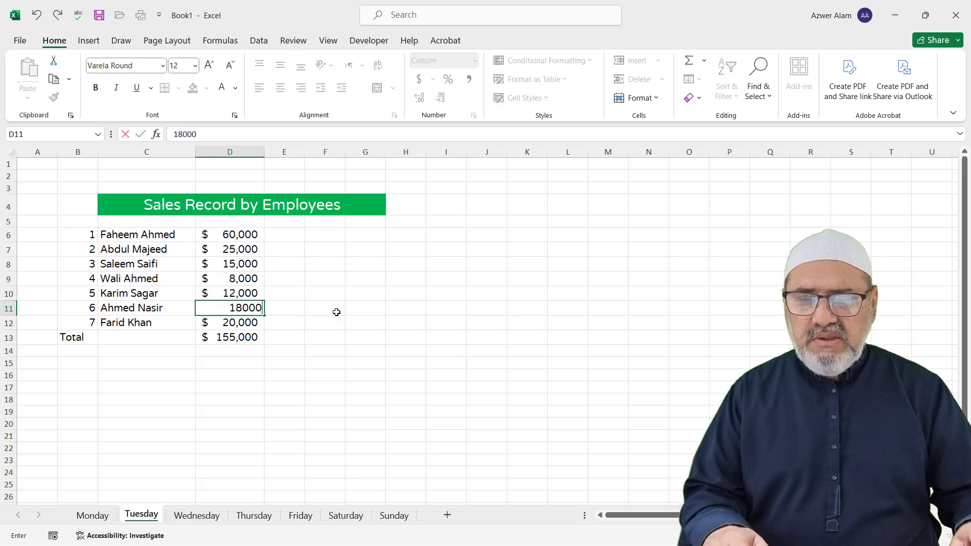
pyautogui.press('Return')
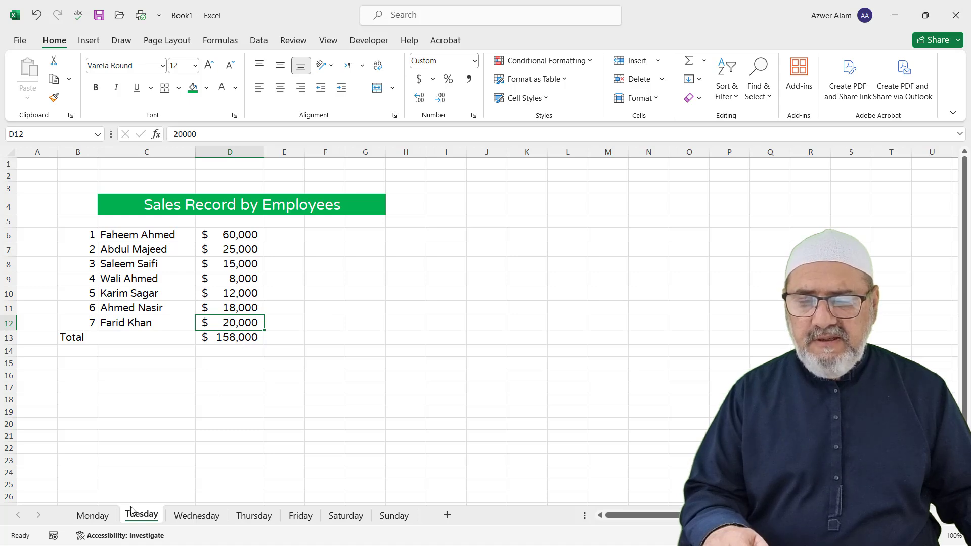
# Step: Review the Monday and Tuesday sheets, and widen column D on the Wednesday sheet slightly further
pyautogui.click(93, 515)
pyautogui.click(138, 517)
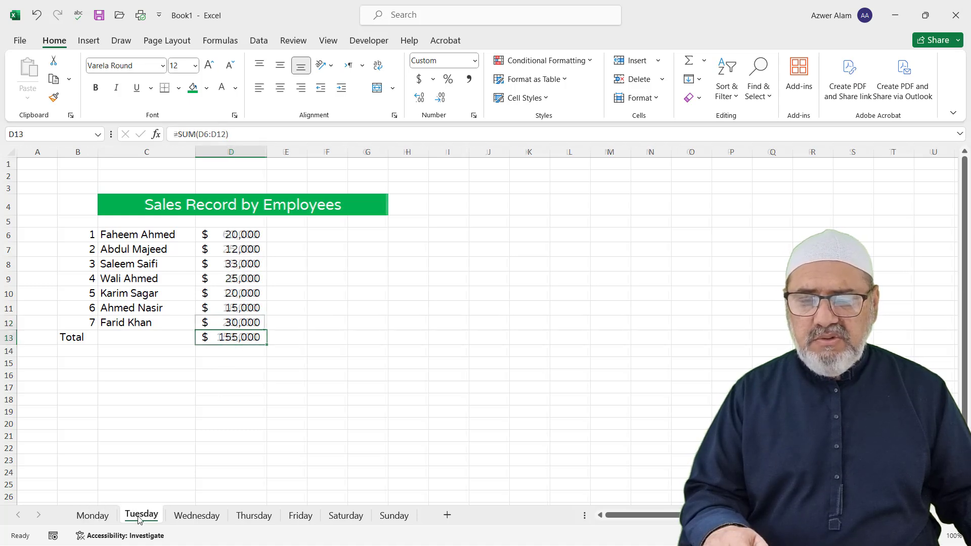
pyautogui.click(196, 515)
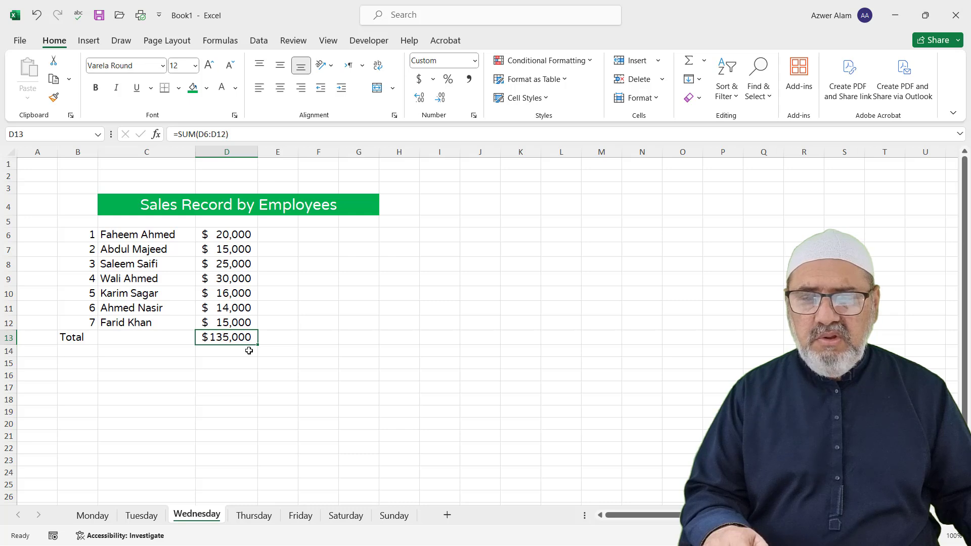
pyautogui.moveTo(254, 151); pyautogui.dragTo(270, 152)
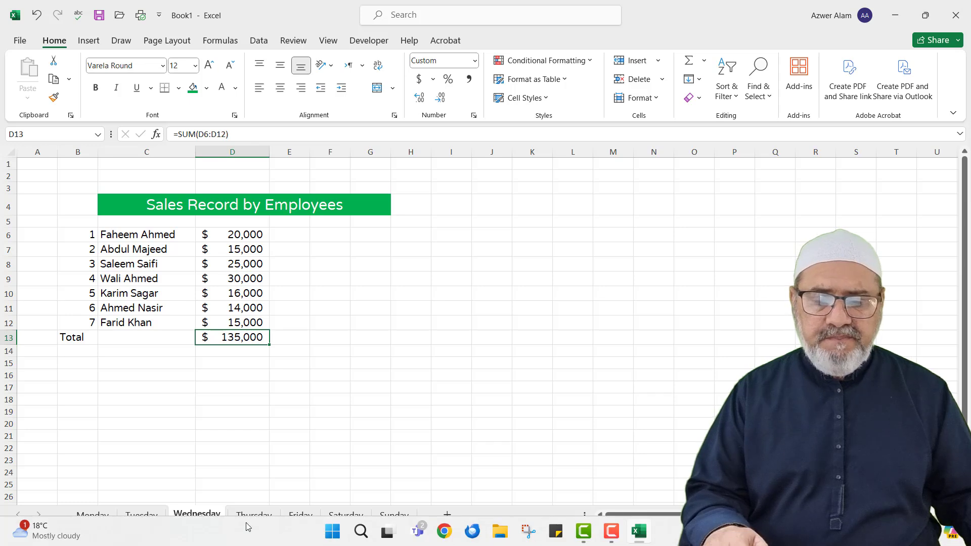
# Step: Enter the label "Weekly Total" in cell E16 of the Sunday sheet and widen columns E and F
pyautogui.click(395, 515)
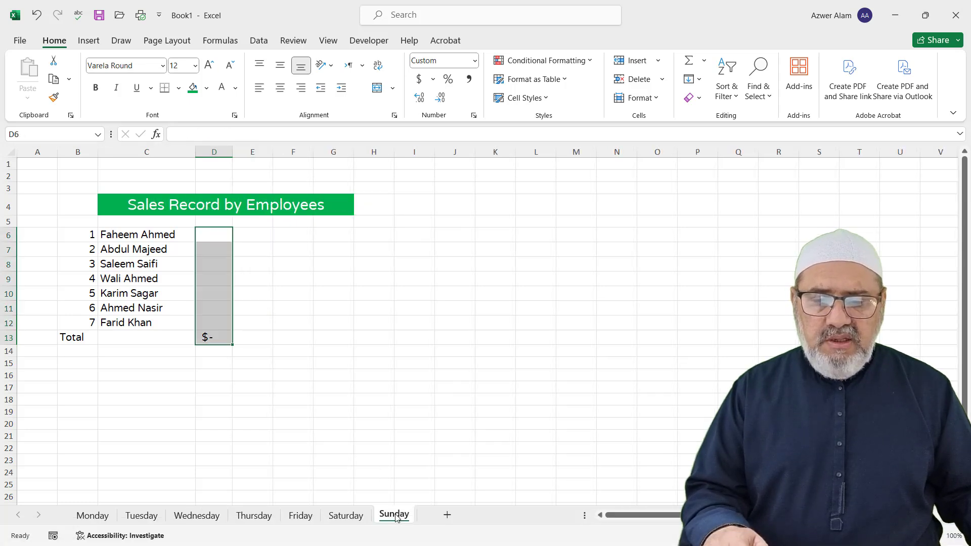
pyautogui.click(247, 376)
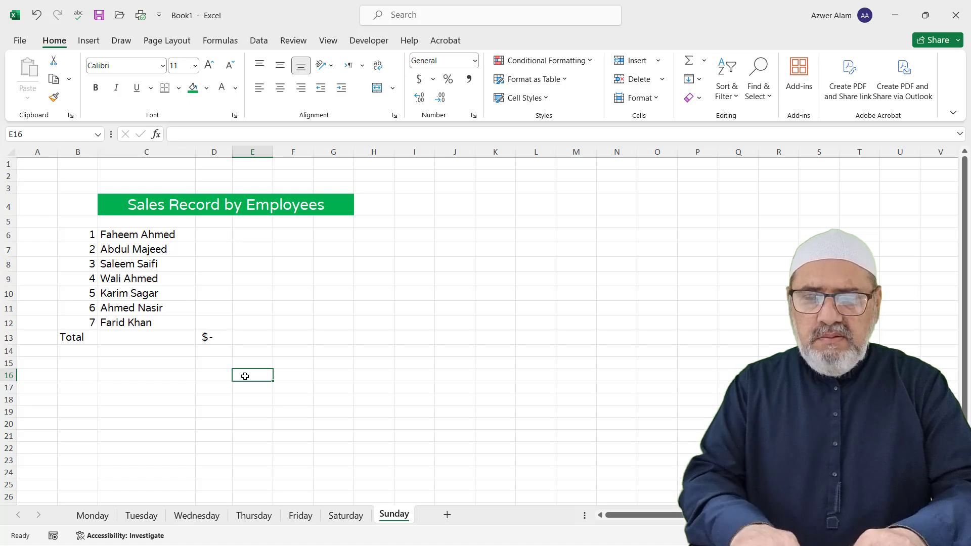
pyautogui.write('Weekly Total')
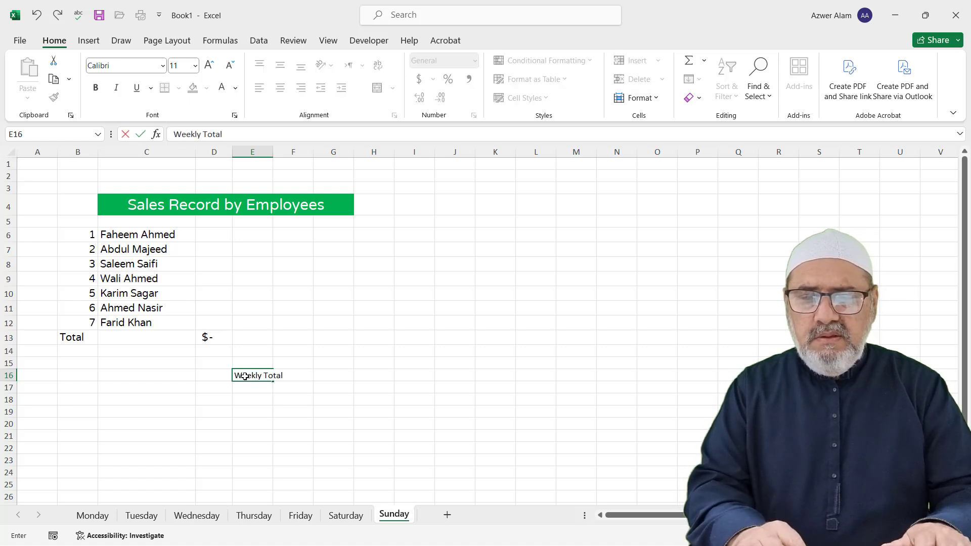
pyautogui.press('Return')
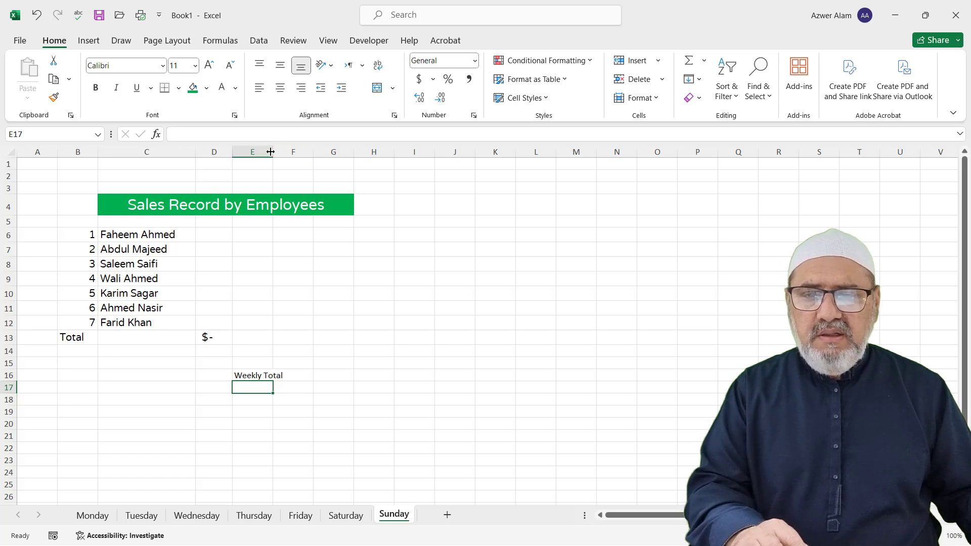
pyautogui.moveTo(274, 152); pyautogui.dragTo(395, 149)
pyautogui.click(346, 388)
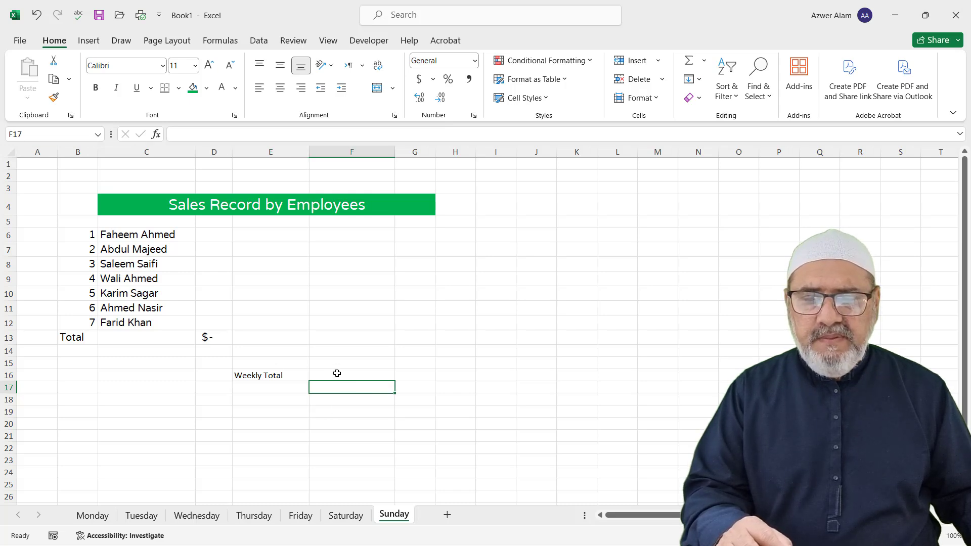
# Step: Enter the formula =sum('Monday:Sunday'!D13) in cell F16 of the Sunday sheet to add the daily totals across all seven sheets
pyautogui.click(337, 374)
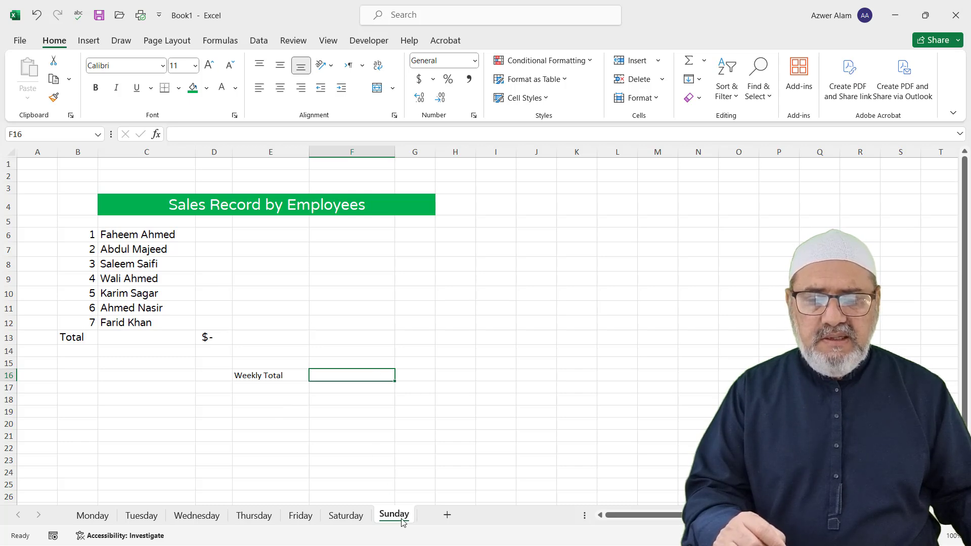
pyautogui.write('=sum(')
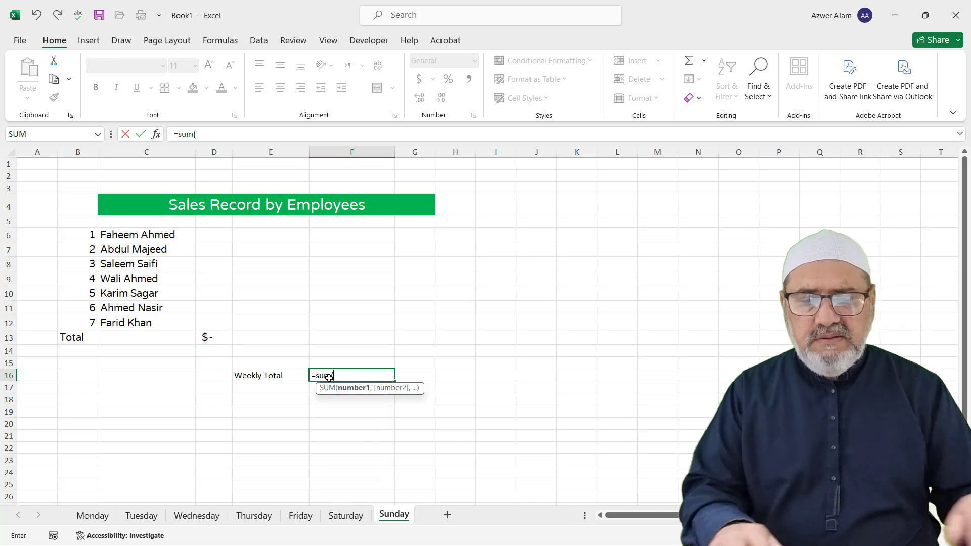
pyautogui.keyDown('shift'); pyautogui.click(92, 516); pyautogui.keyUp('shift')
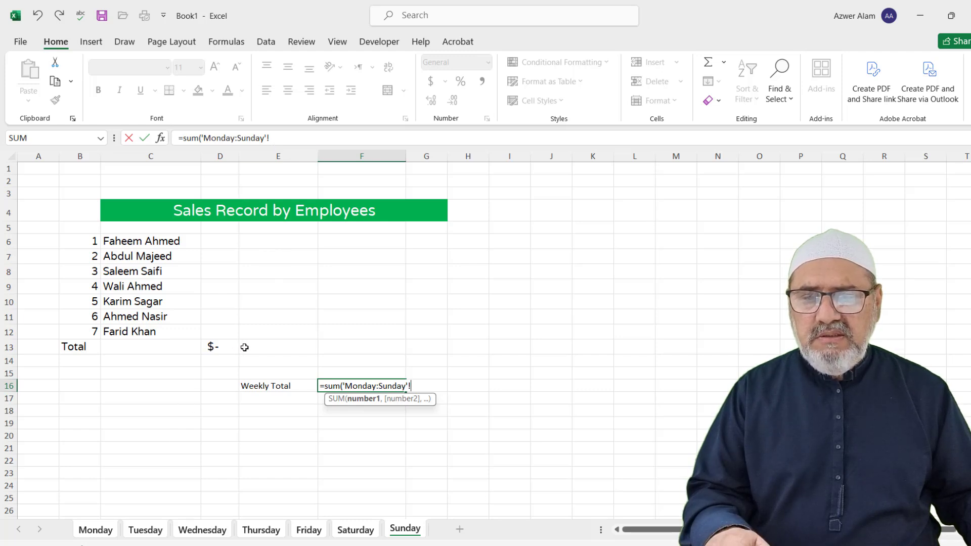
pyautogui.click(223, 347)
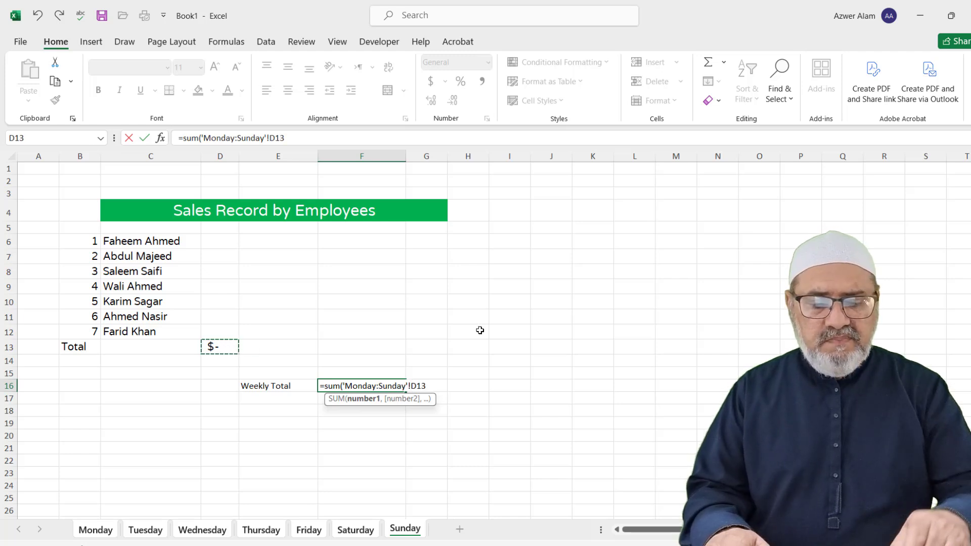
pyautogui.write(')')
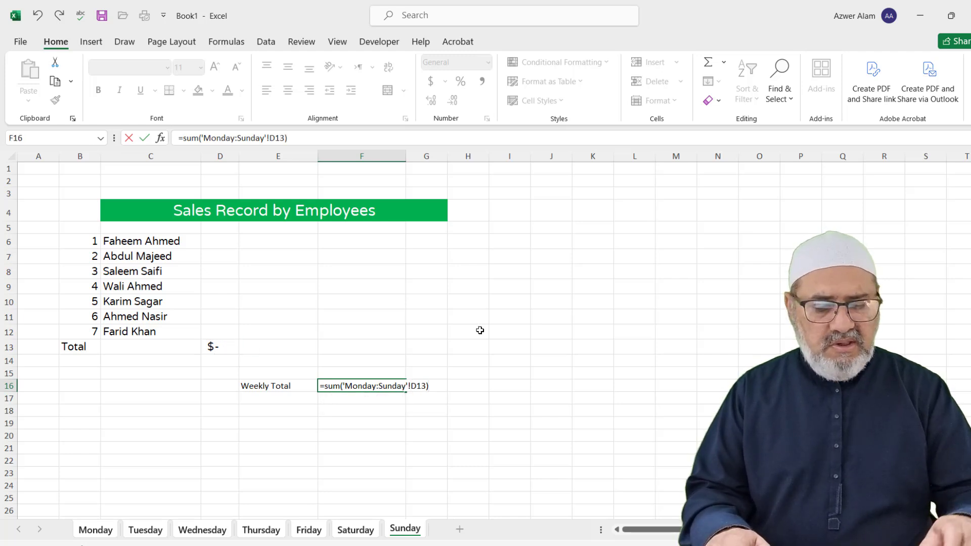
pyautogui.press('Return')
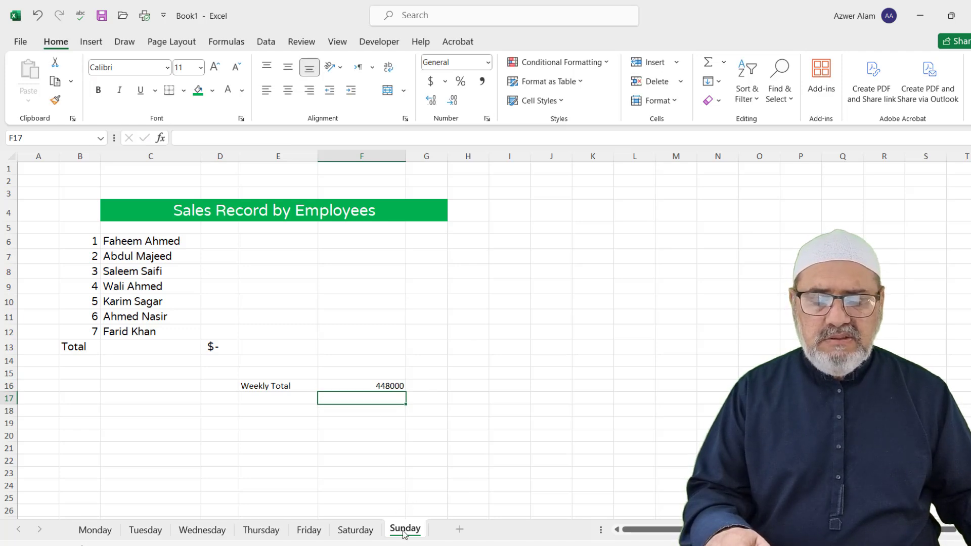
# Step: Copy the formatting of the Total label in B13 onto the Weekly Total cells E16:F16, and widen column F
pyautogui.click(83, 346)
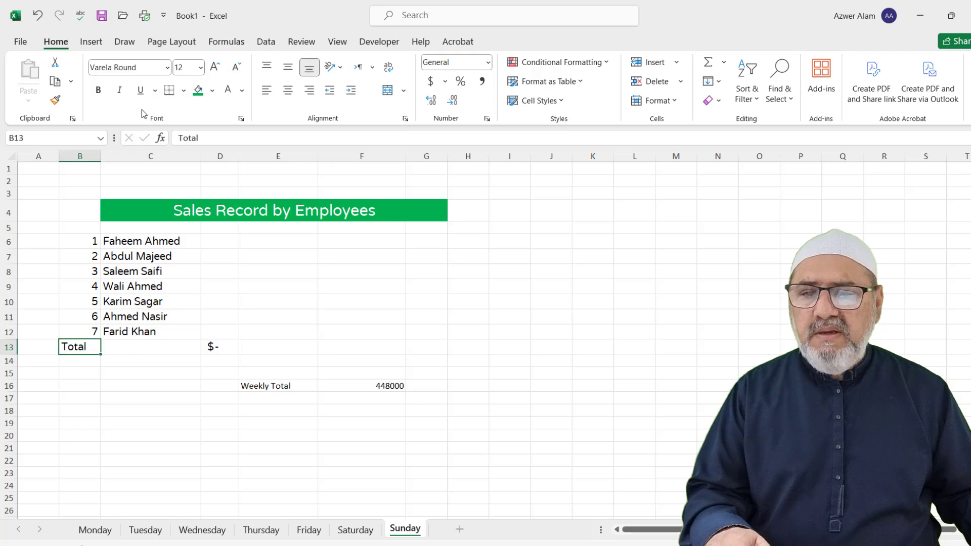
pyautogui.click(55, 99)
pyautogui.moveTo(253, 386); pyautogui.dragTo(389, 387)
pyautogui.moveTo(407, 153); pyautogui.dragTo(439, 156)
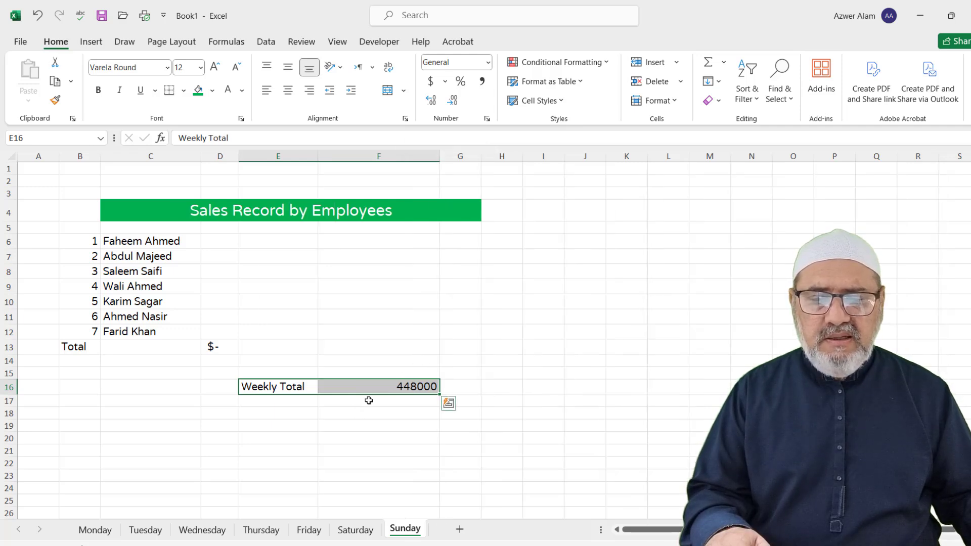
# Step: Format the Weekly Total cells E16:F16 as dollar accounting values without decimal places
pyautogui.click(431, 82)
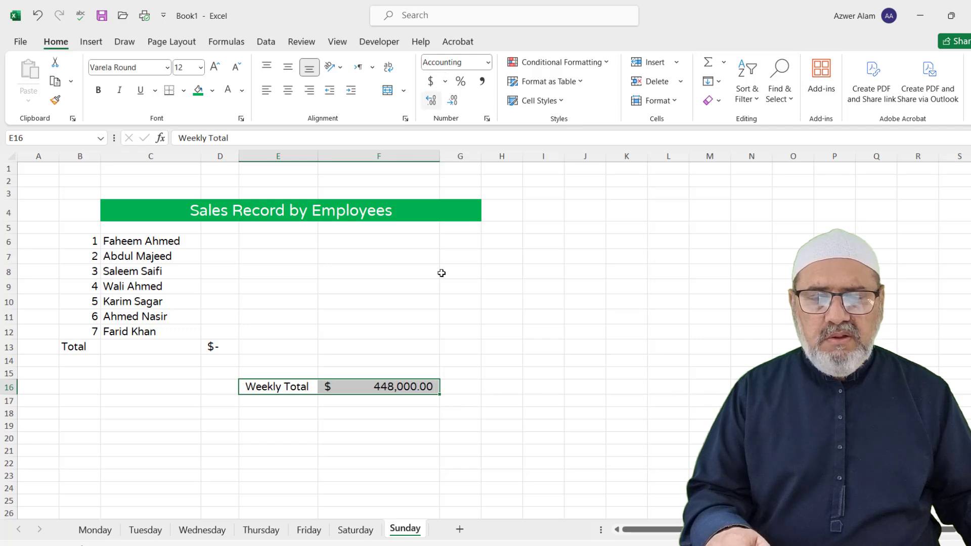
pyautogui.click(452, 99)
pyautogui.click(451, 100)
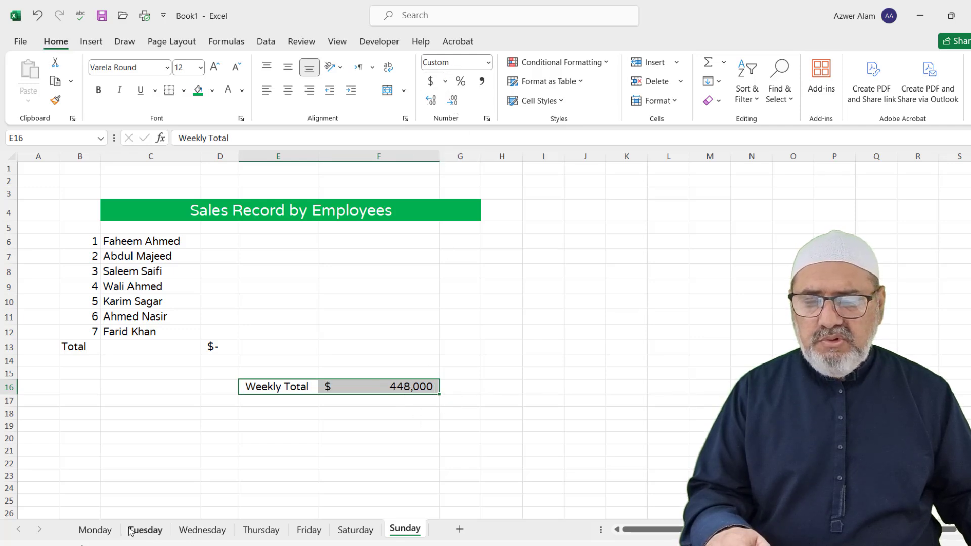
# Step: Review the daily sales on the Monday, Tuesday and Wednesday sheets, and return to the Sunday sheet
pyautogui.click(95, 530)
pyautogui.click(145, 530)
pyautogui.click(221, 528)
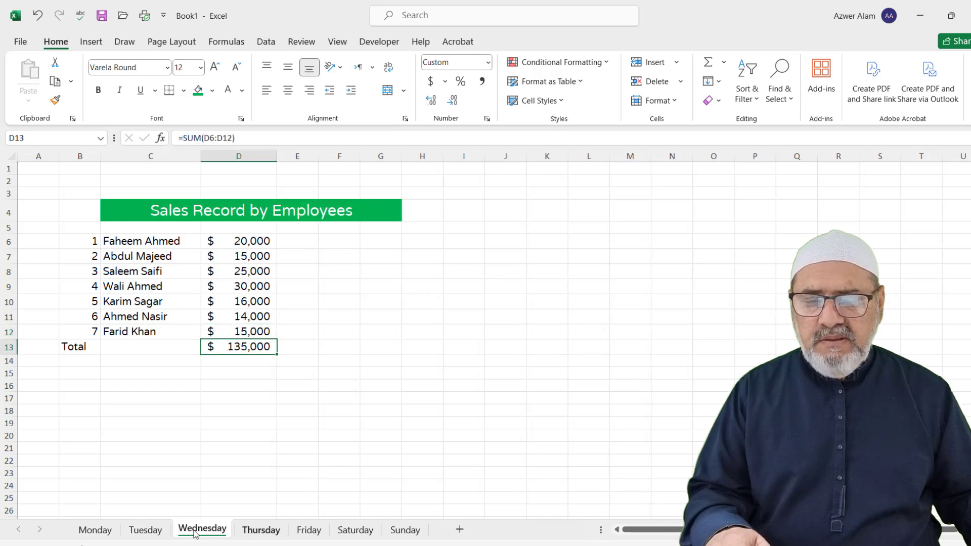
pyautogui.click(408, 532)
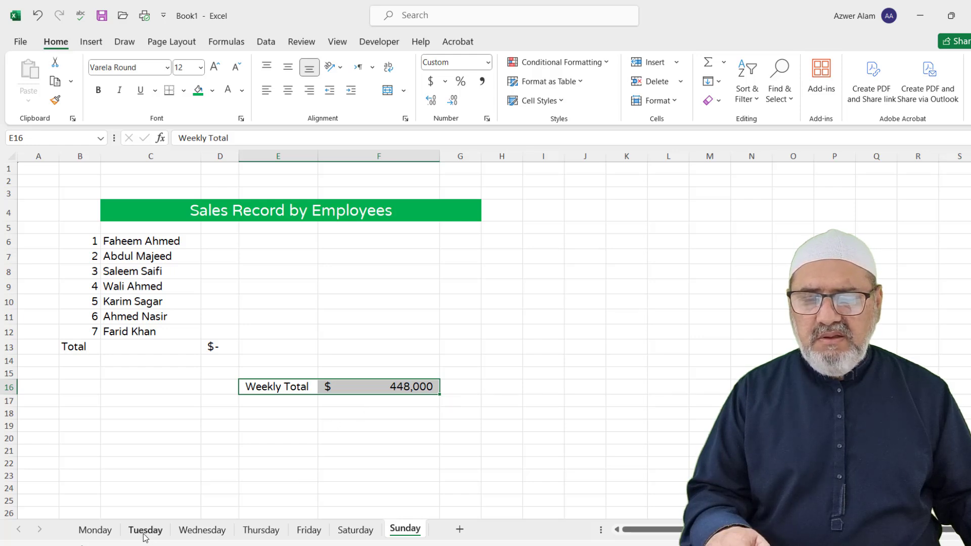
# Step: Set the sales figure in D6 of the Monday sheet to 12000 and check the Weekly Total on the Sunday sheet
pyautogui.click(96, 530)
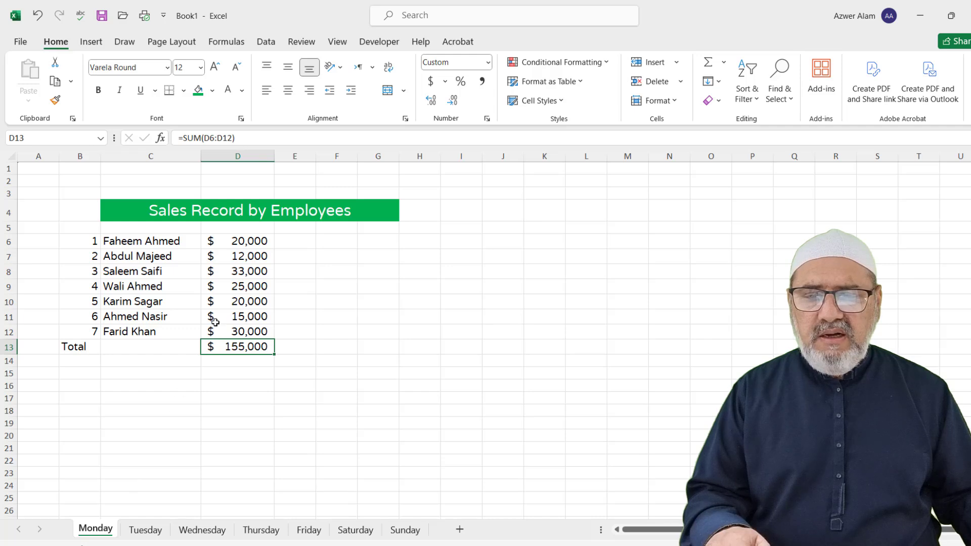
pyautogui.click(254, 243)
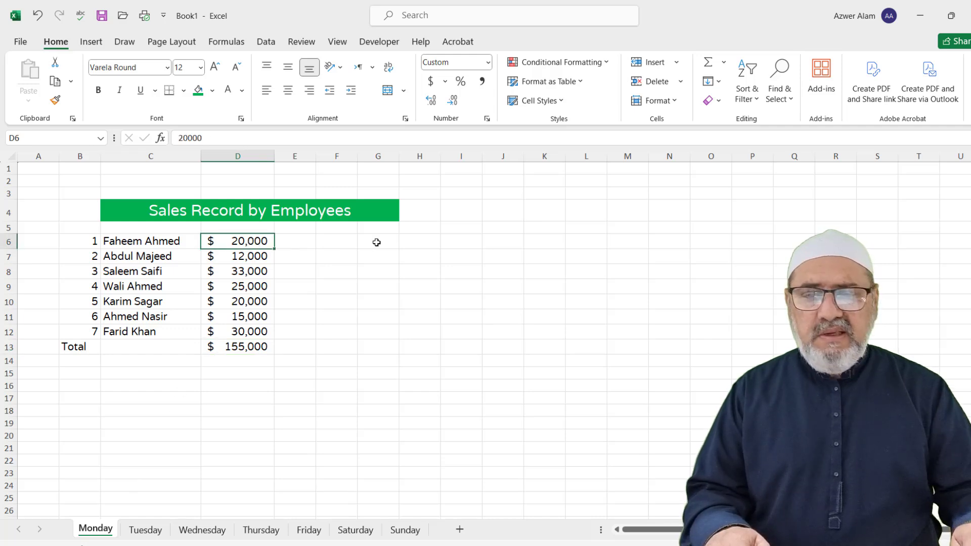
pyautogui.press('F2')
pyautogui.write('12000')
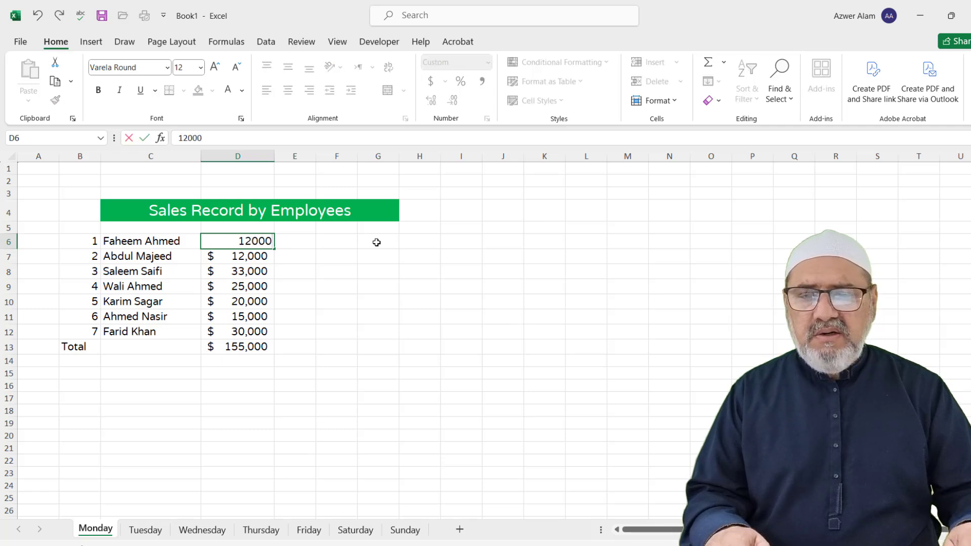
pyautogui.press('Return')
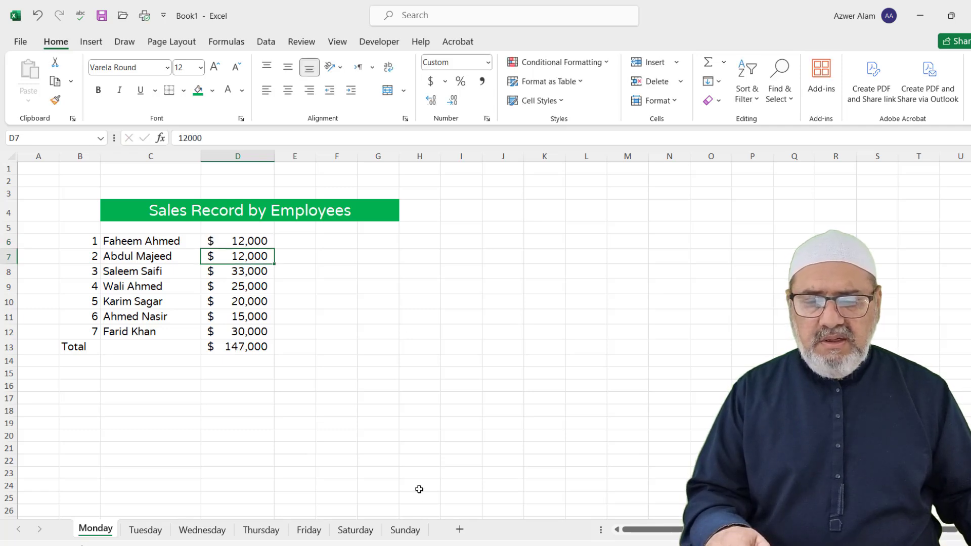
pyautogui.click(405, 530)
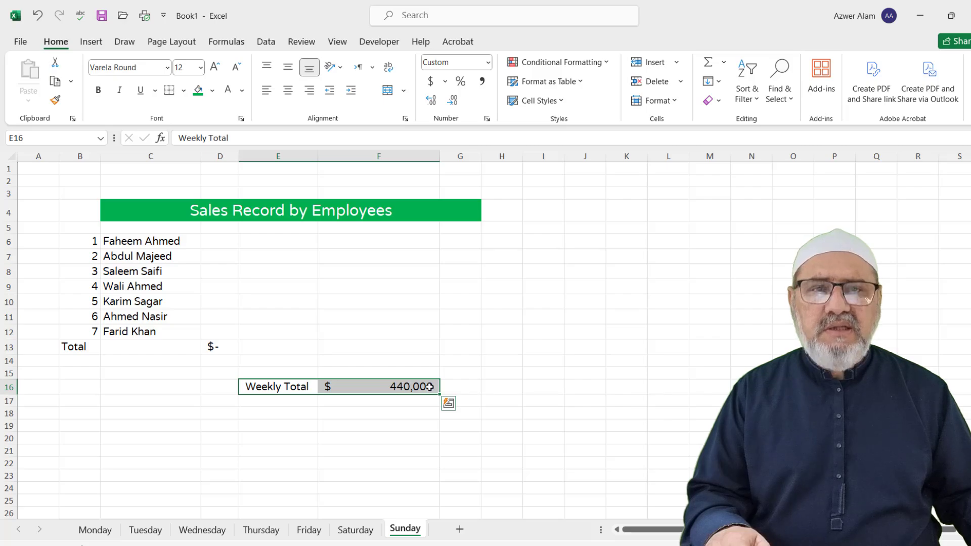
pyautogui.click(460, 414)
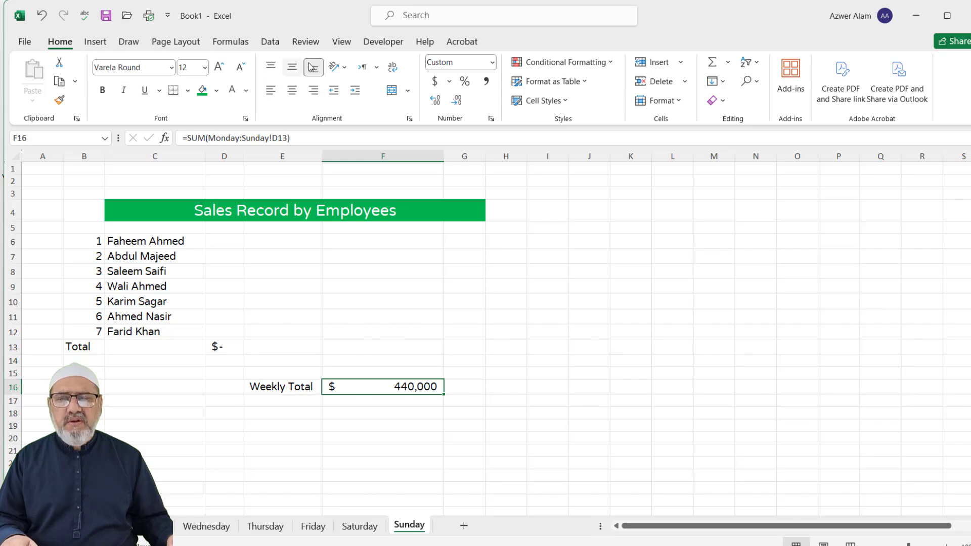
# Step: Open a second window of the workbook and switch back to the first window, Book1:1
pyautogui.click(342, 42)
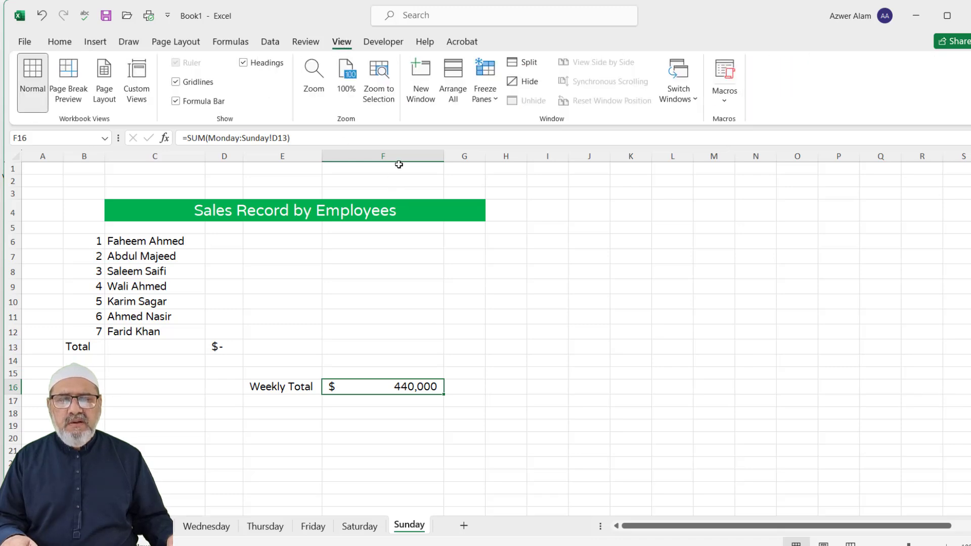
pyautogui.click(420, 91)
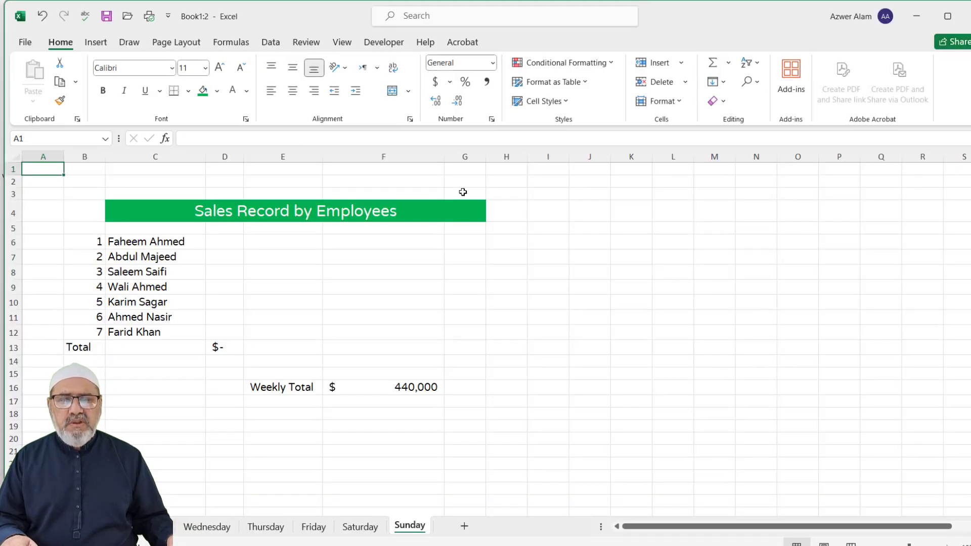
pyautogui.click(342, 45)
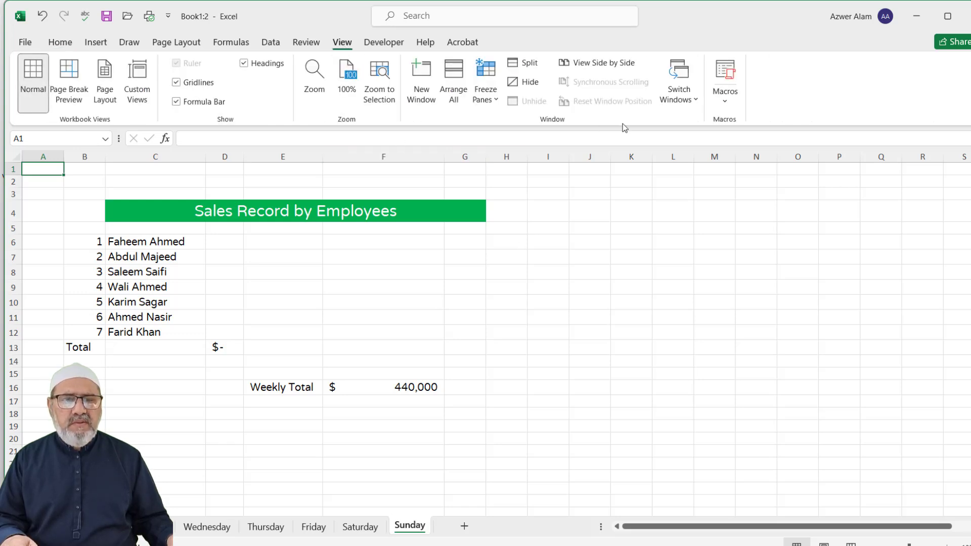
pyautogui.click(697, 105)
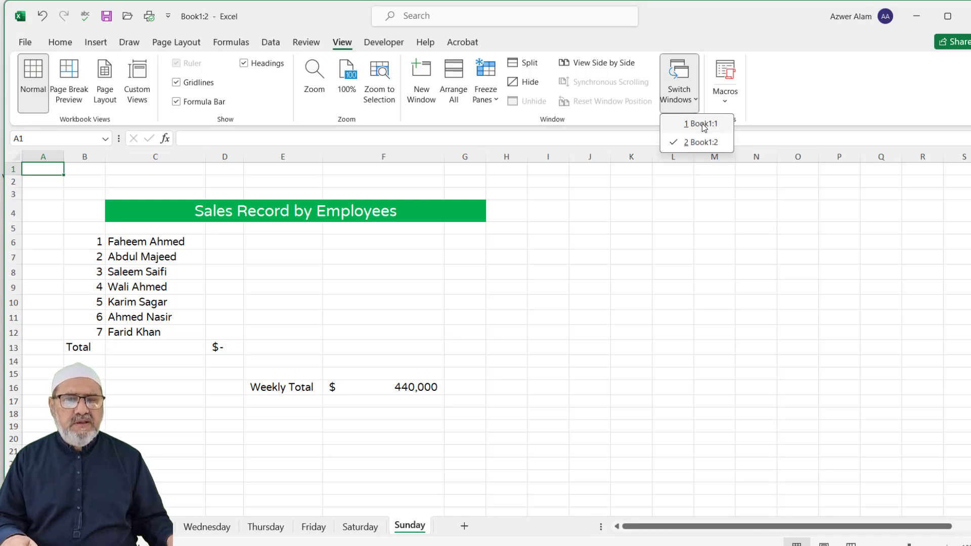
pyautogui.click(702, 124)
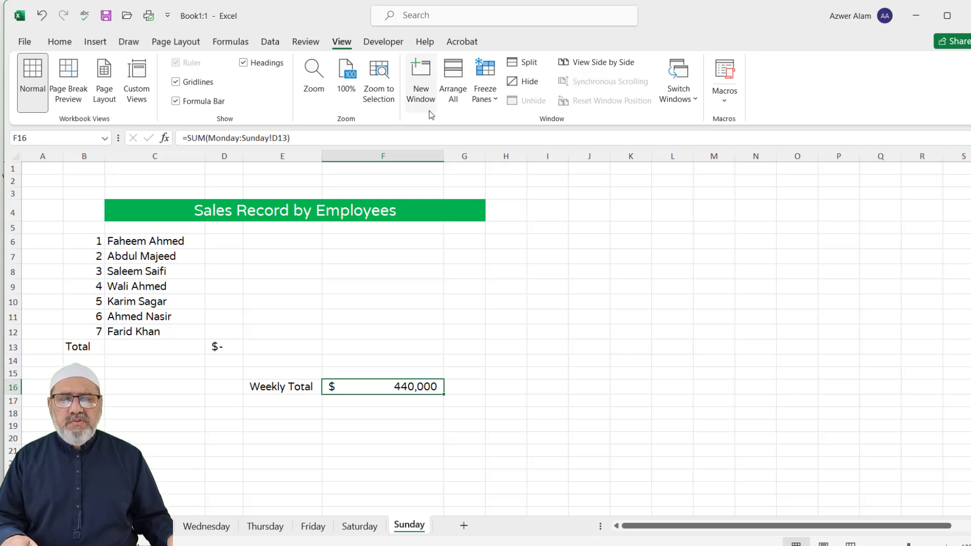
# Step: Arrange the two workbook windows vertically side by side and widen the Book1:1 window slightly to close the gap
pyautogui.click(452, 94)
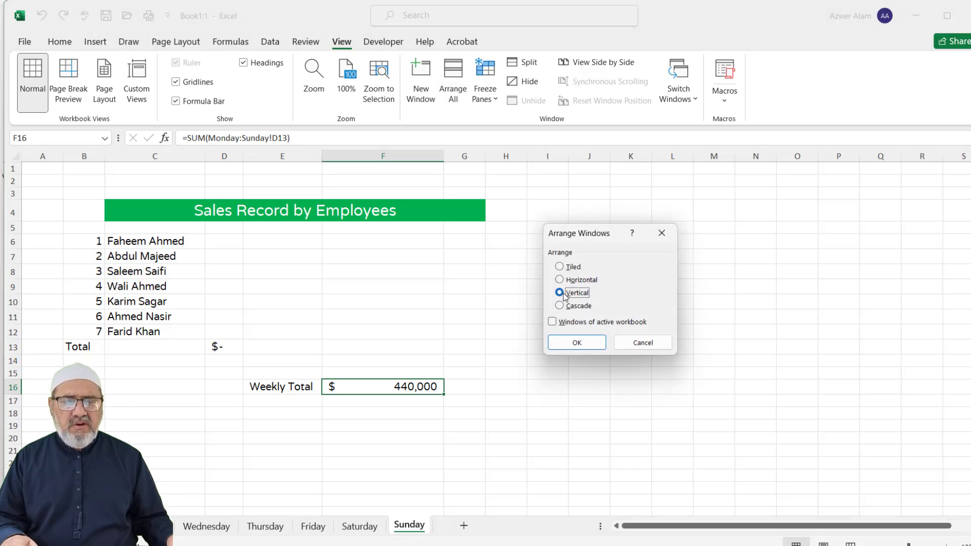
pyautogui.click(576, 342)
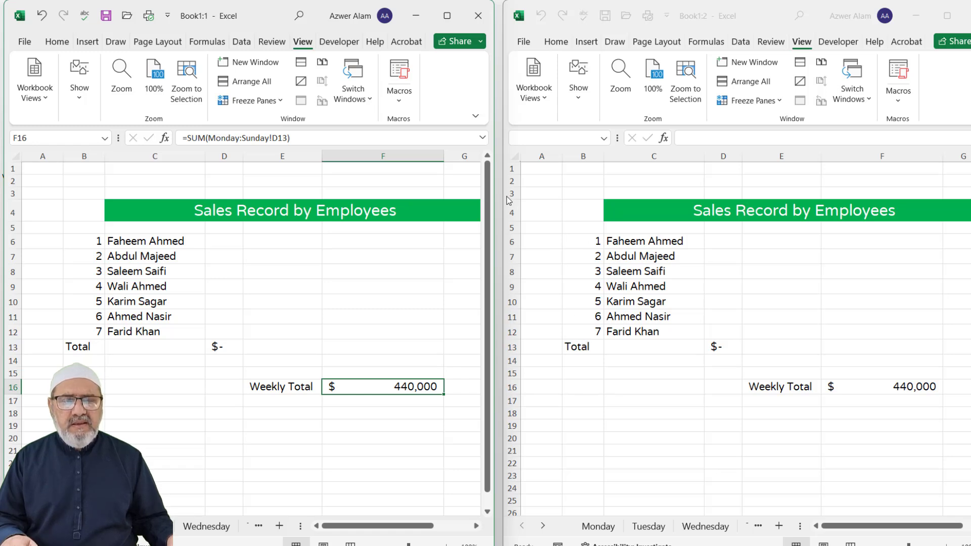
pyautogui.moveTo(495, 172); pyautogui.dragTo(505, 172)
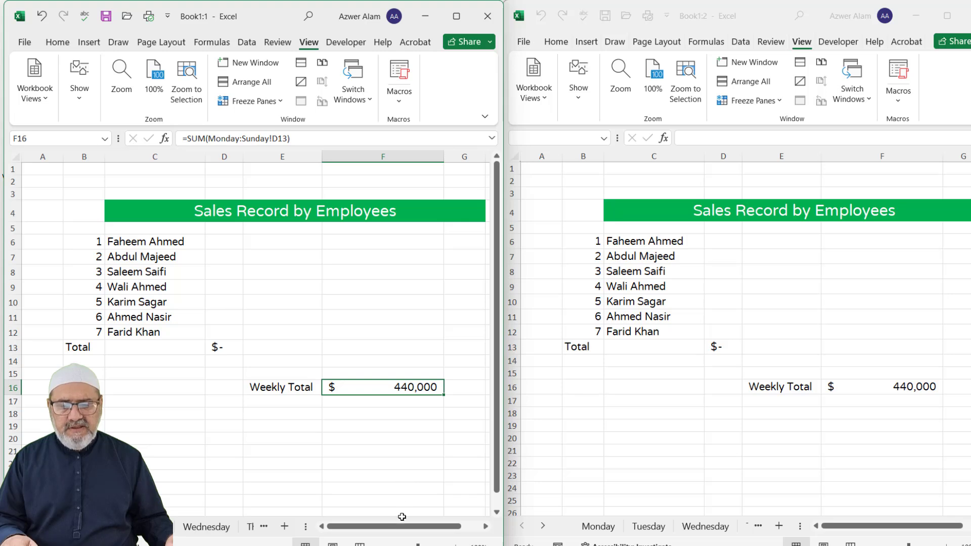
# Step: Enlarge the sheet name area in both workbook windows so that more weekday sheets can be reached directly
pyautogui.moveTo(308, 527); pyautogui.dragTo(445, 526)
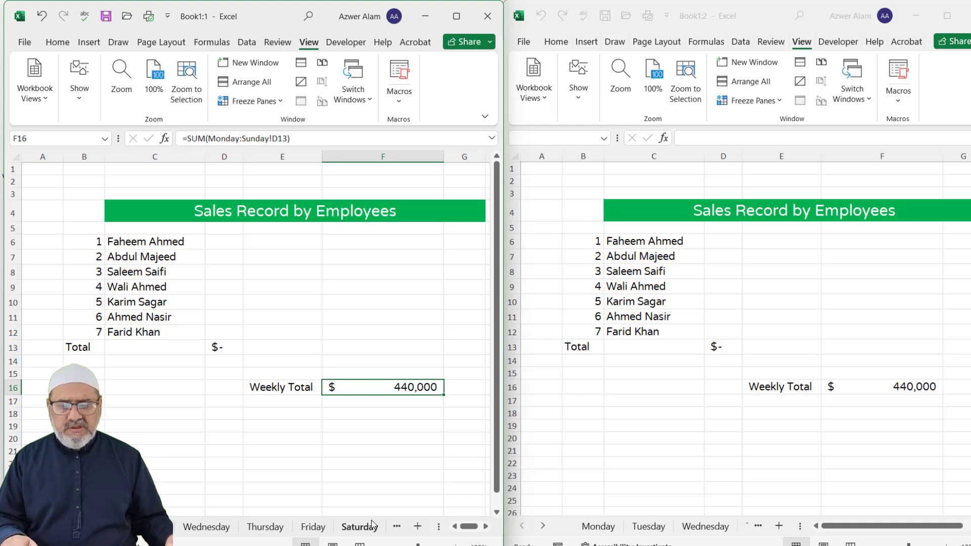
pyautogui.click(799, 526)
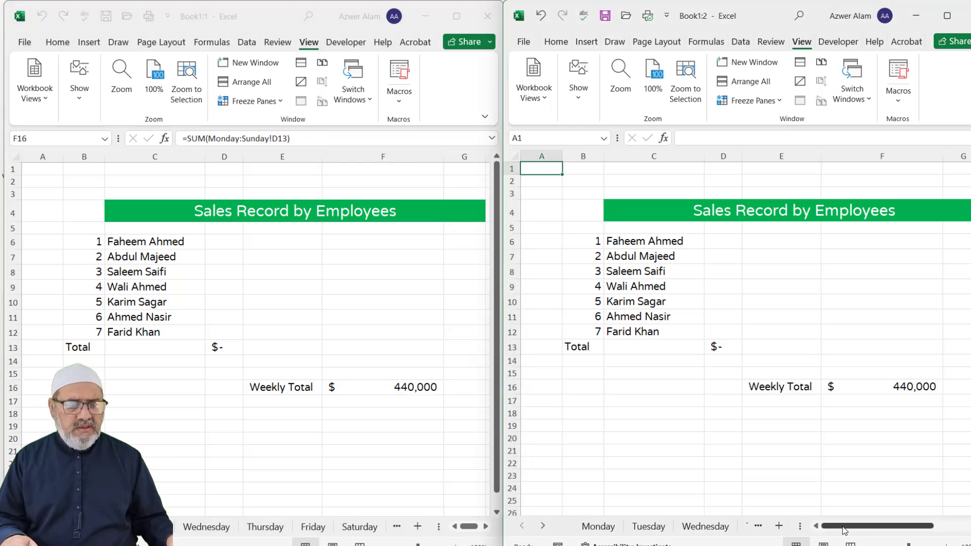
pyautogui.moveTo(802, 527); pyautogui.dragTo(919, 526)
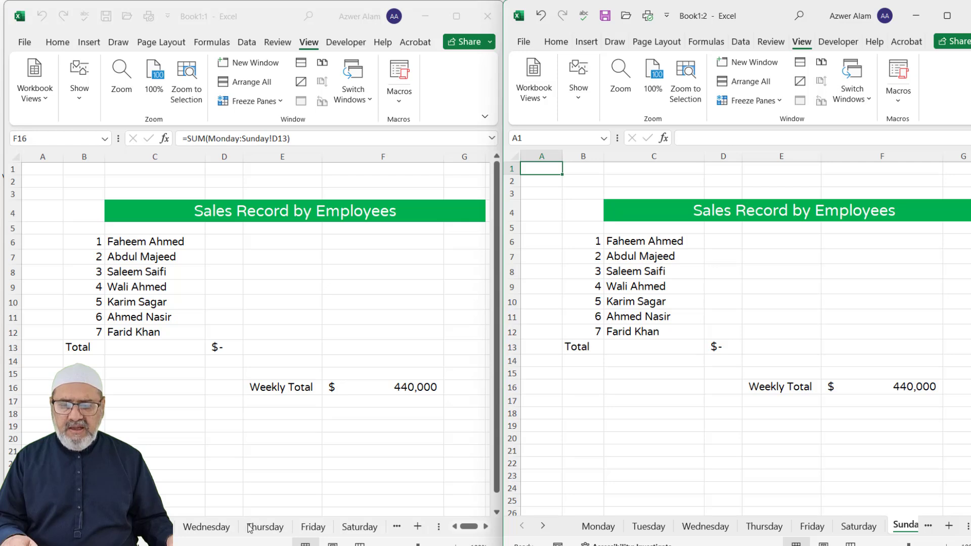
# Step: Bring up the Thursday sheet in the Book1:1 window and widen its column D
pyautogui.click(207, 527)
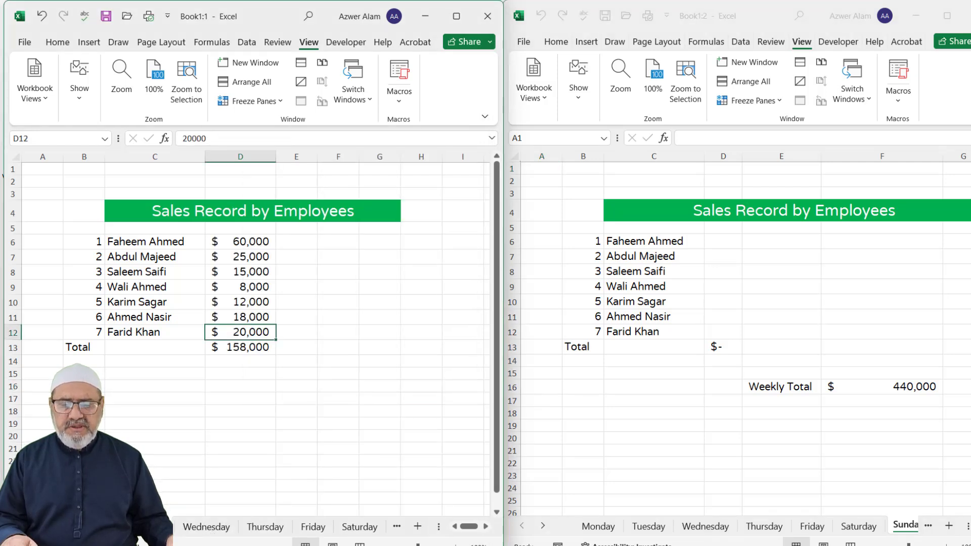
pyautogui.click(206, 527)
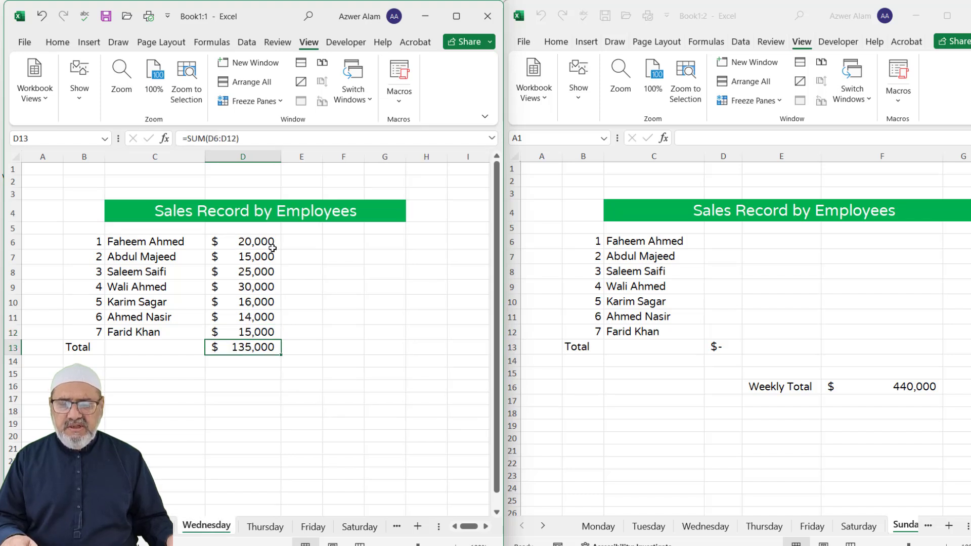
pyautogui.click(265, 526)
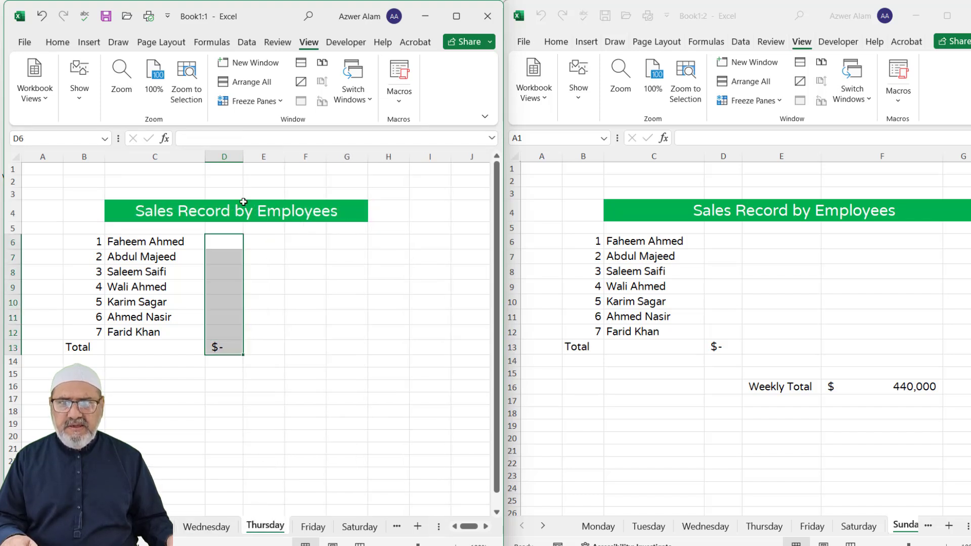
pyautogui.moveTo(245, 160); pyautogui.dragTo(286, 156)
# Step: Enter the first three Thursday sales figures in D6:D8 as 12000, 32000 and 50000
pyautogui.click(267, 239)
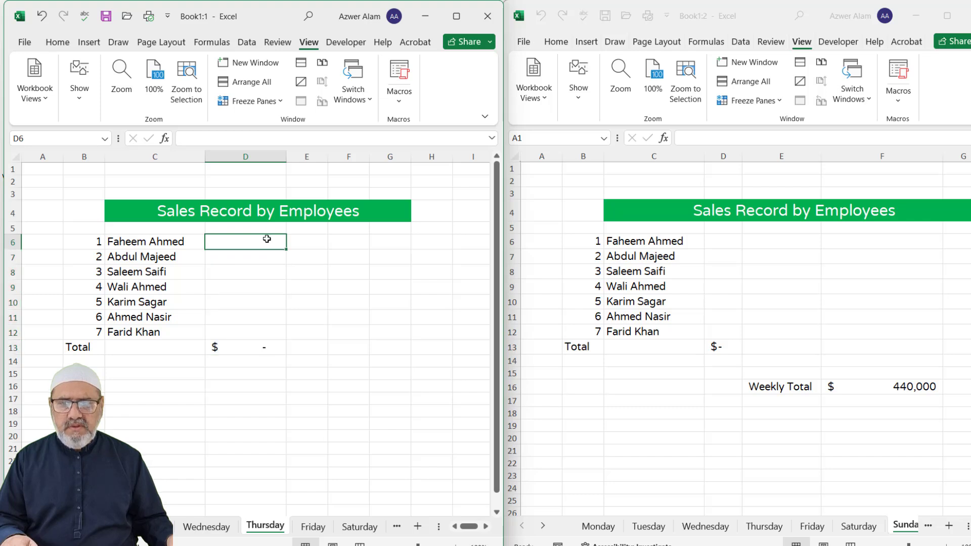
pyautogui.write('12000')
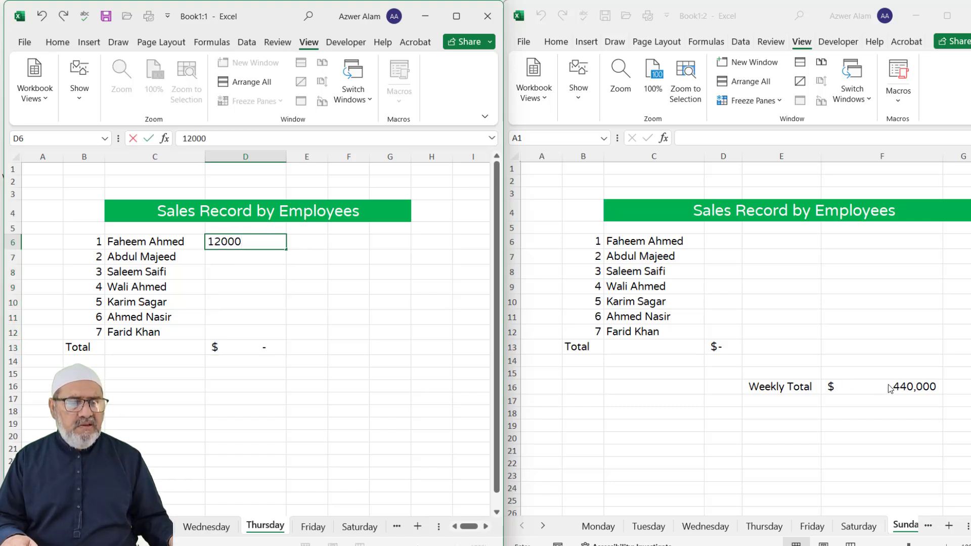
pyautogui.press('Return')
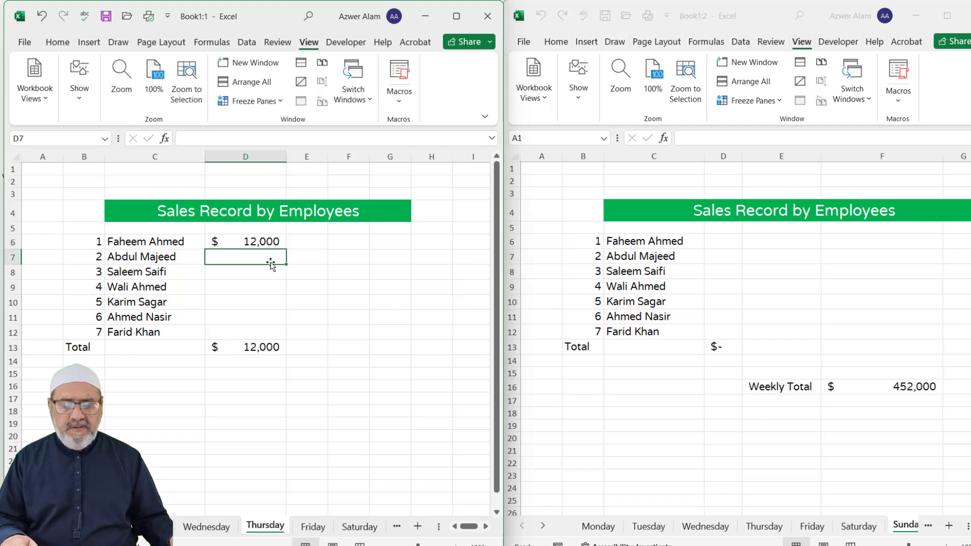
pyautogui.write('2')
pyautogui.press('BackSpace')
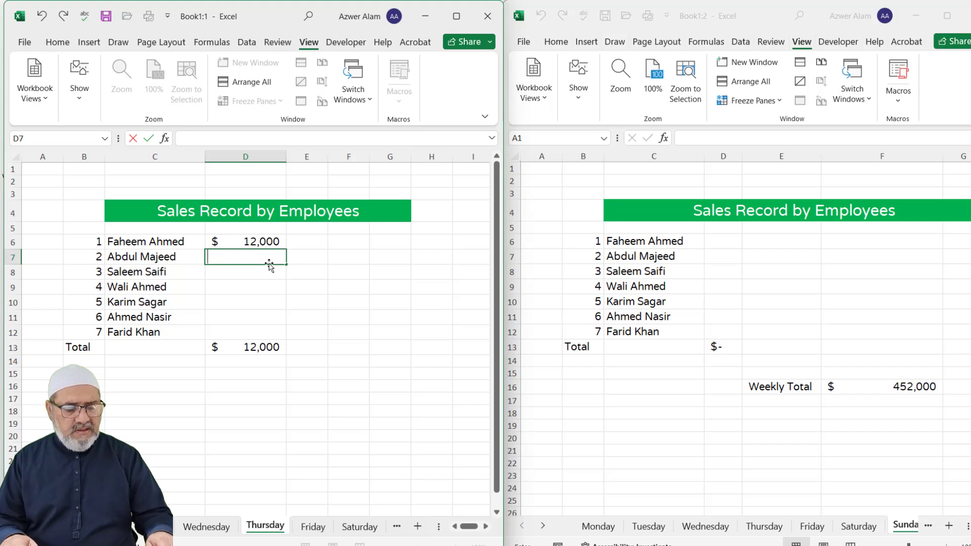
pyautogui.write('32000')
pyautogui.press('Return')
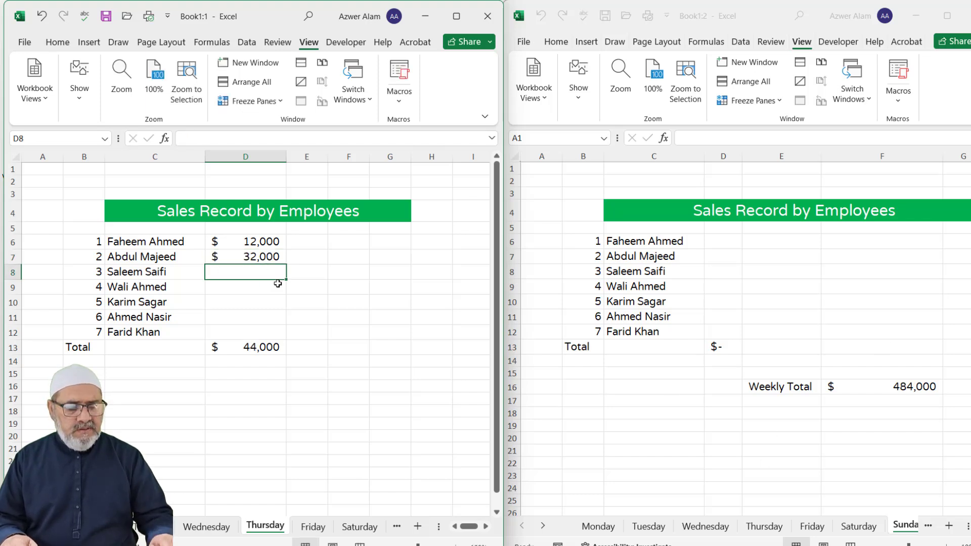
pyautogui.write('50000')
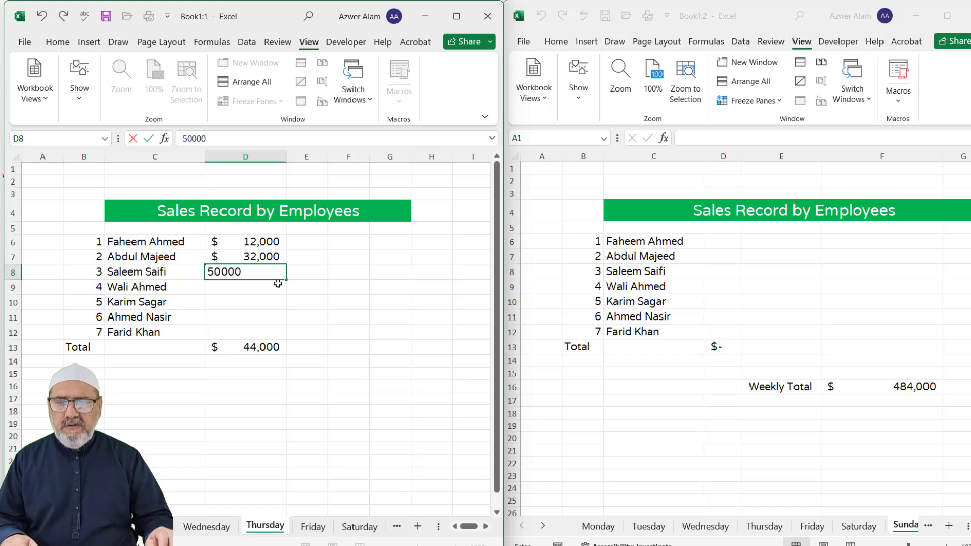
pyautogui.press('Return')
# Step: Enter the remaining Thursday sales figures in D9:D12 as 12000, 15000, 16000 and 28000
pyautogui.write('12000')
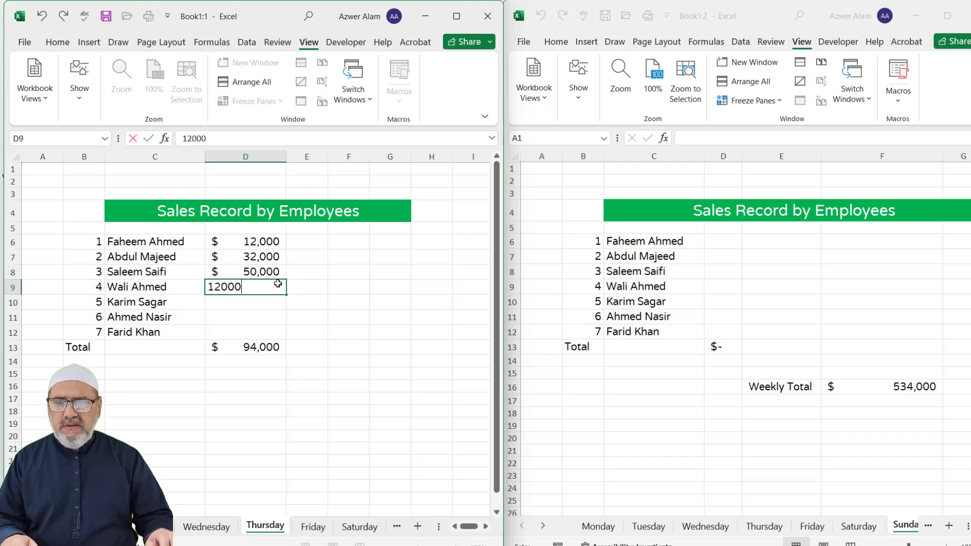
pyautogui.press('Return')
pyautogui.write('15000')
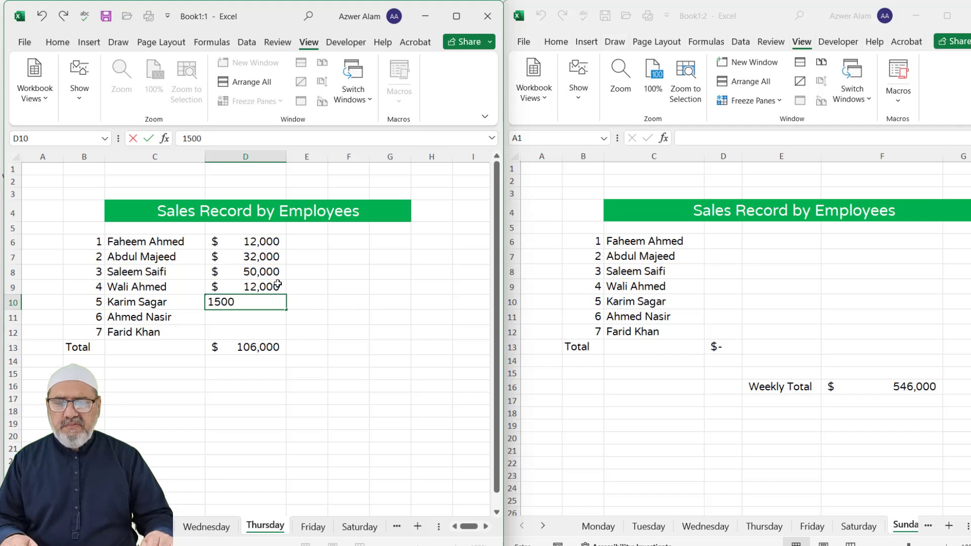
pyautogui.press('Return')
pyautogui.write('16000')
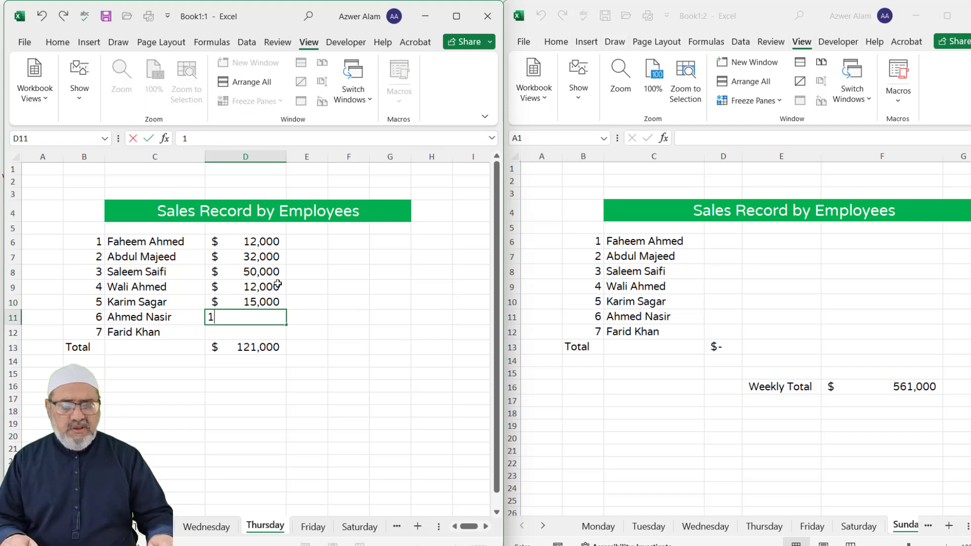
pyautogui.press('Return')
pyautogui.write('28,000')
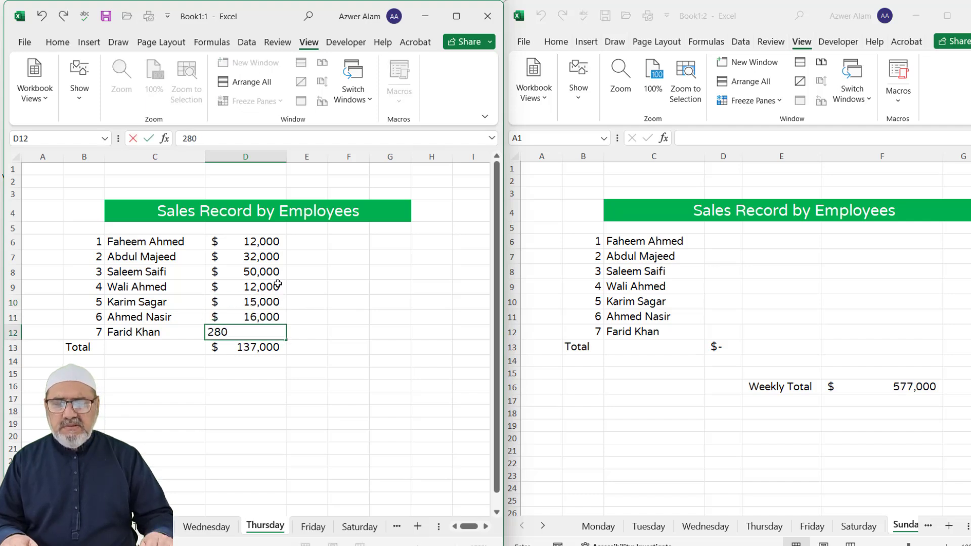
pyautogui.press('Return')
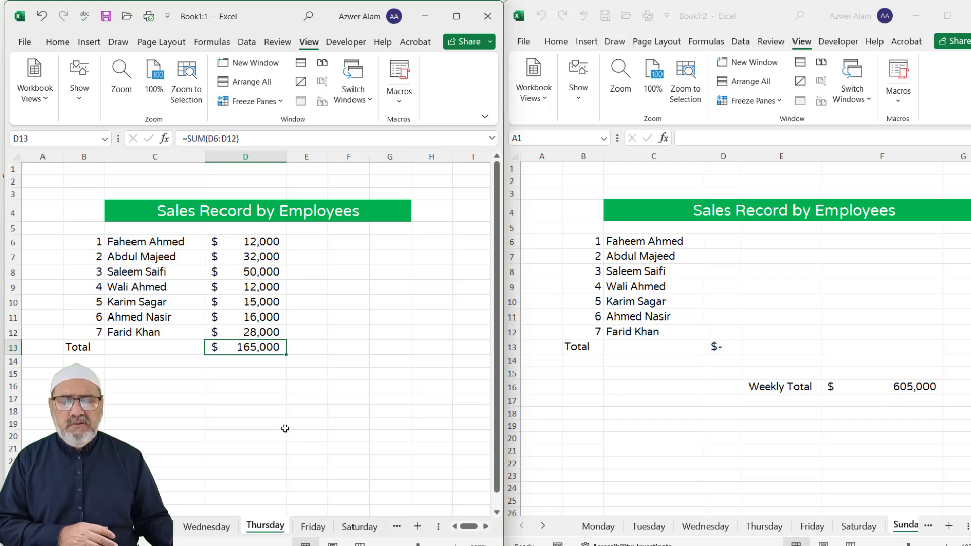
# Step: Widen column D on the Friday sheet in the Book1:1 window
pyautogui.click(326, 529)
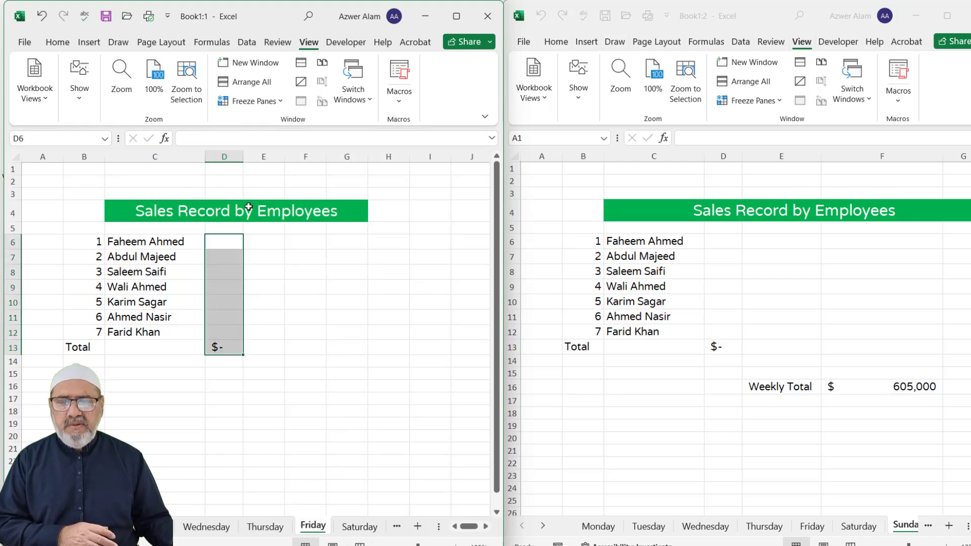
pyautogui.moveTo(244, 157); pyautogui.dragTo(301, 151)
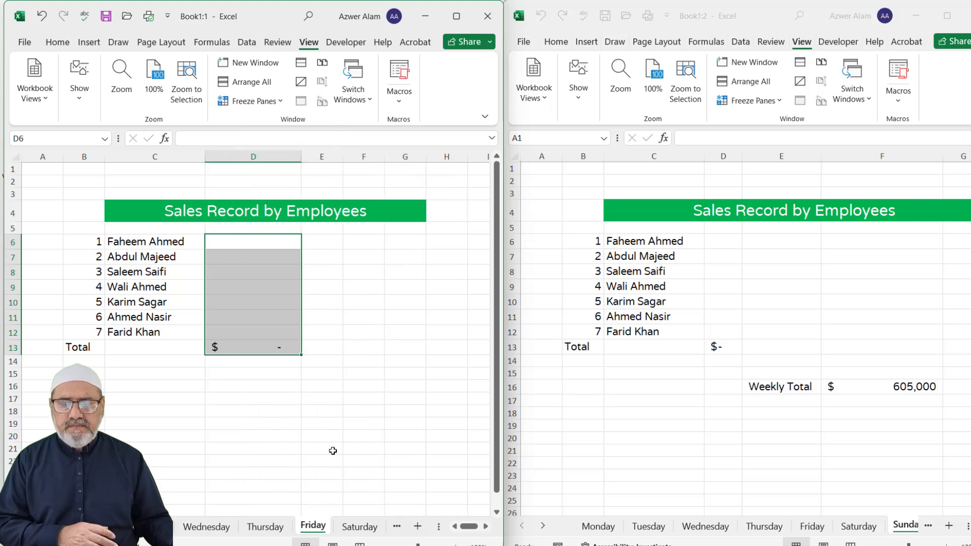
# Step: Enter the first five Friday sales figures in D6:D10 as 20000, 12000, 15000, 27000 and 19000
pyautogui.doubleClick(261, 244)
pyautogui.write('20000')
pyautogui.press('Return')
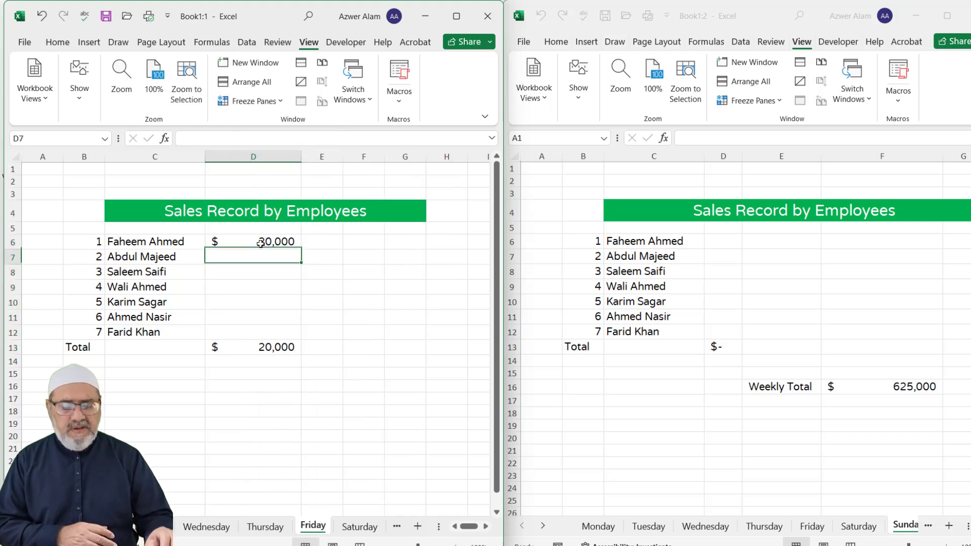
pyautogui.write('12,000')
pyautogui.press('Return')
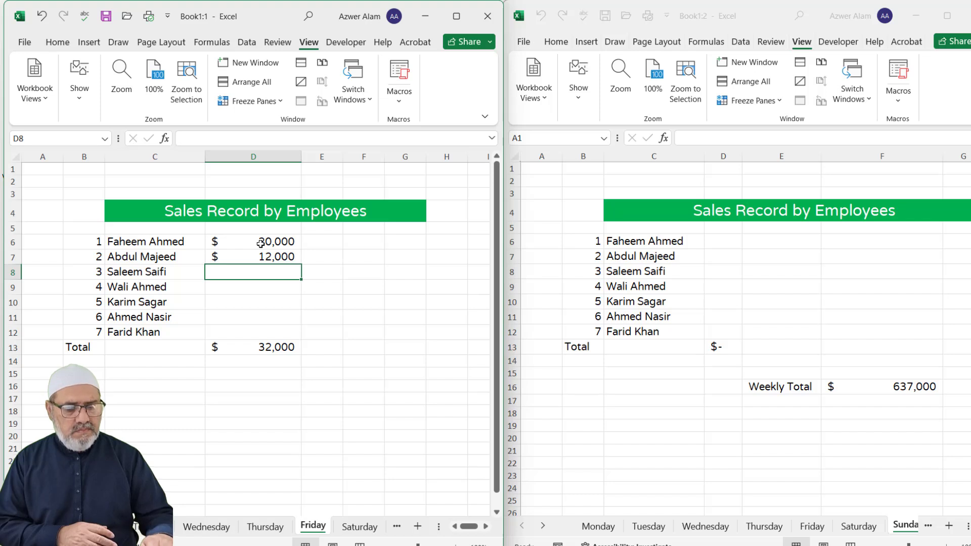
pyautogui.write('15000')
pyautogui.press('Return')
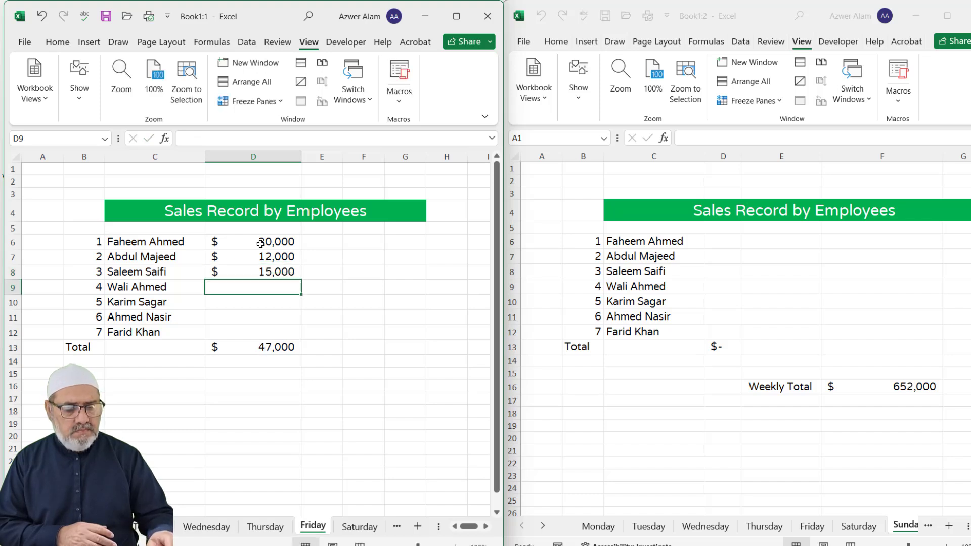
pyautogui.write('27000')
pyautogui.press('Return')
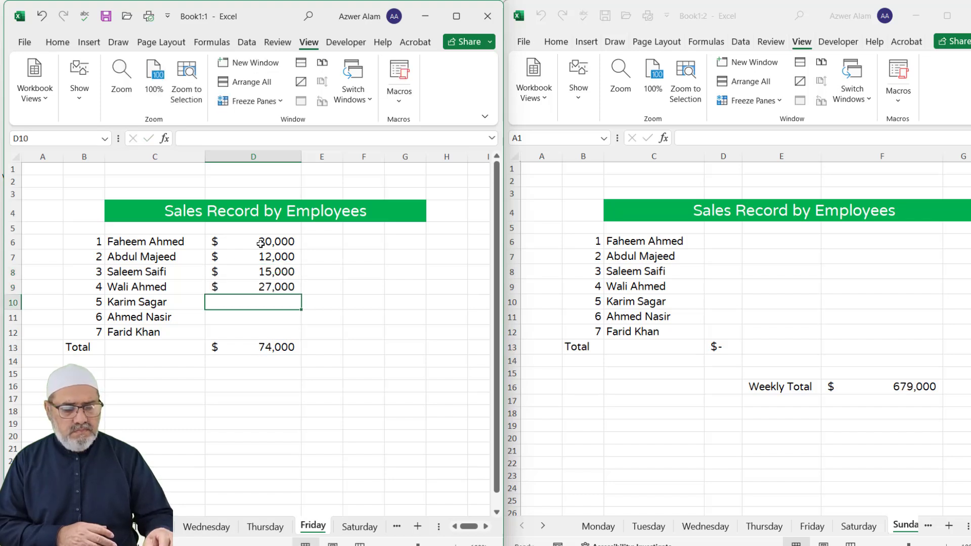
pyautogui.write('19000')
pyautogui.press('Return')
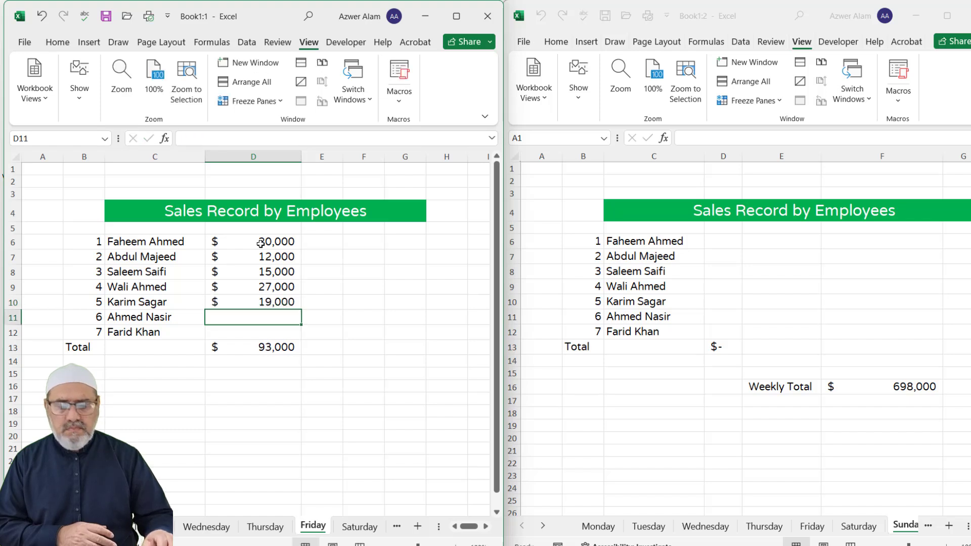
# Step: Enter the last two Friday sales figures in D11:D12 as 31000 and 19000
pyautogui.write('131000')
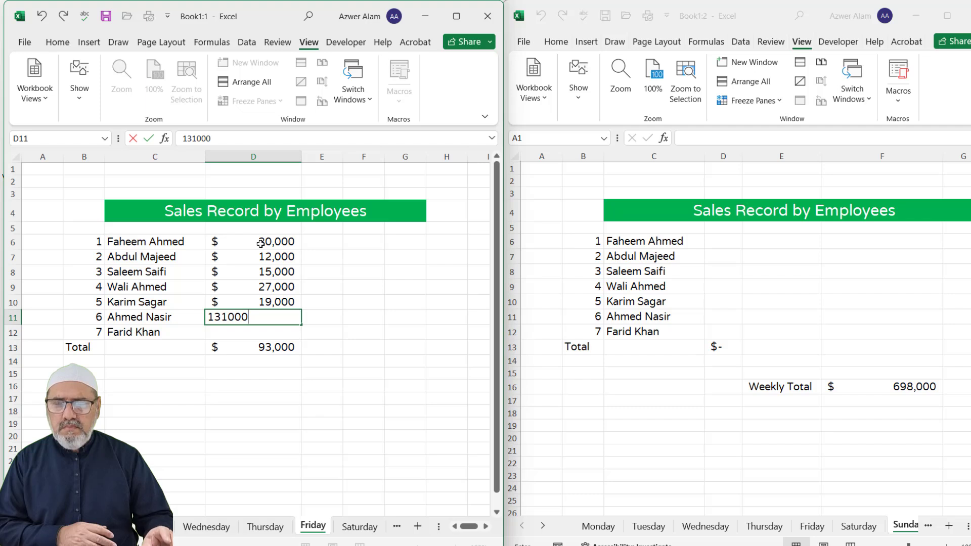
pyautogui.press('BackSpace')
pyautogui.press('BackSpace')
pyautogui.press('BackSpace')
pyautogui.press('BackSpace')
pyautogui.press('BackSpace')
pyautogui.press('BackSpace')
pyautogui.write('3')
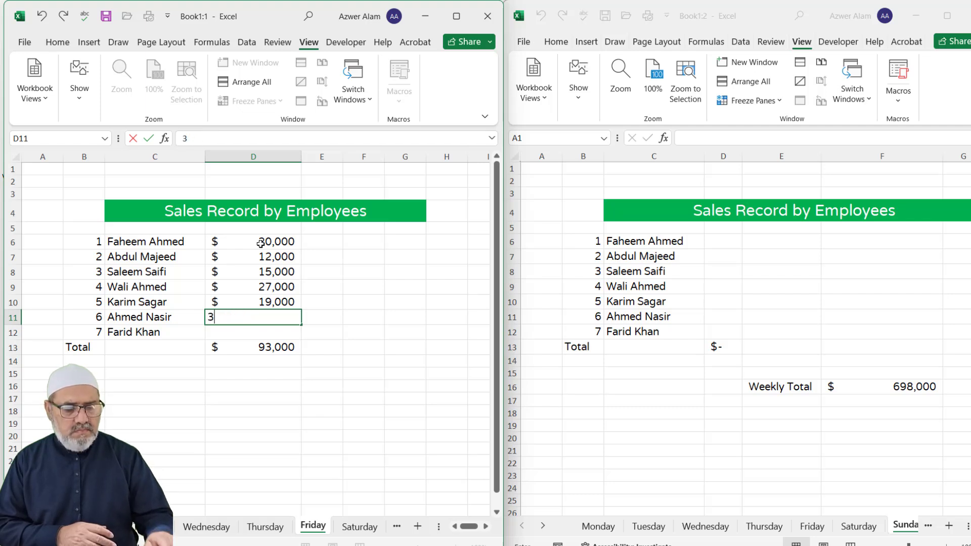
pyautogui.write('1,000')
pyautogui.press('Return')
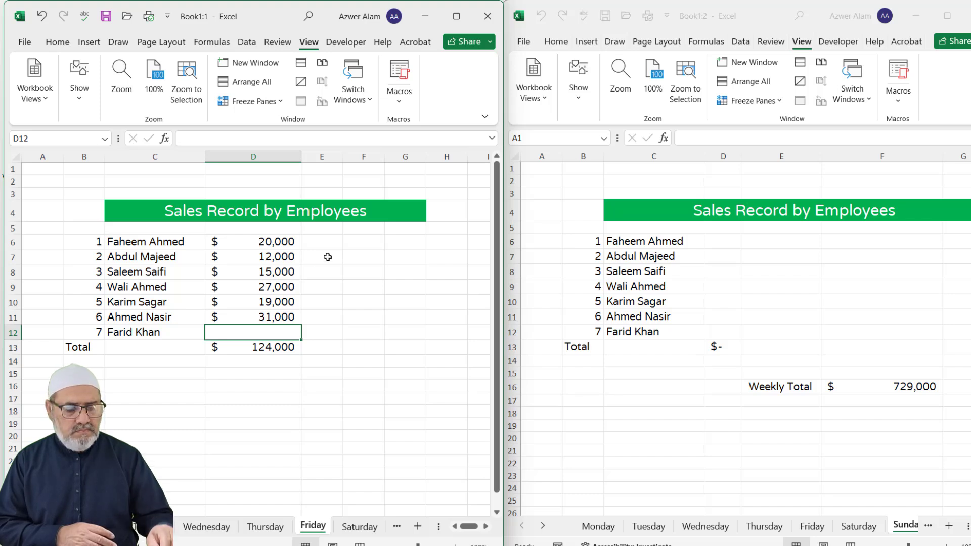
pyautogui.write('19000')
pyautogui.press('Return')
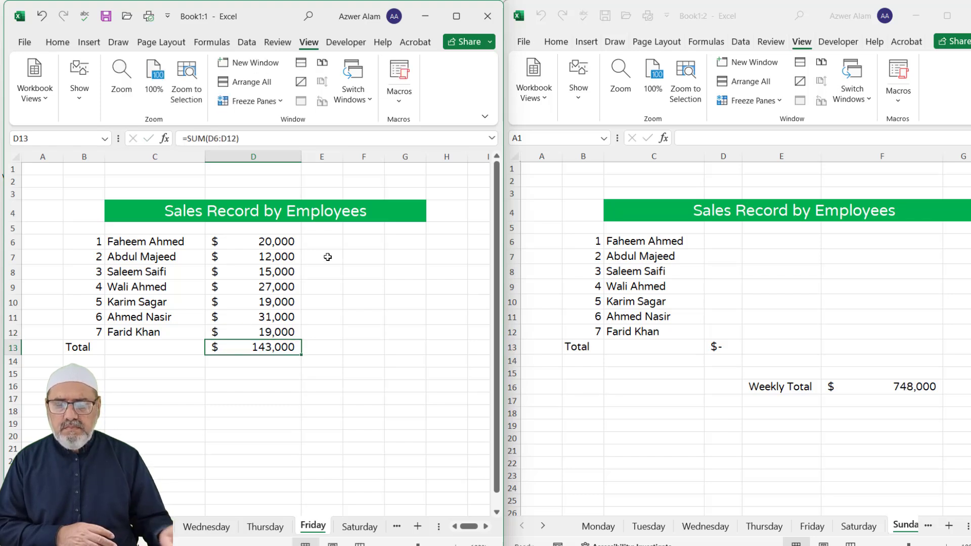
# Step: On the Saturday sheet in the Book1:1 window, widen column D and enter 12000, 22000 and 11000 in D6:D8
pyautogui.click(360, 526)
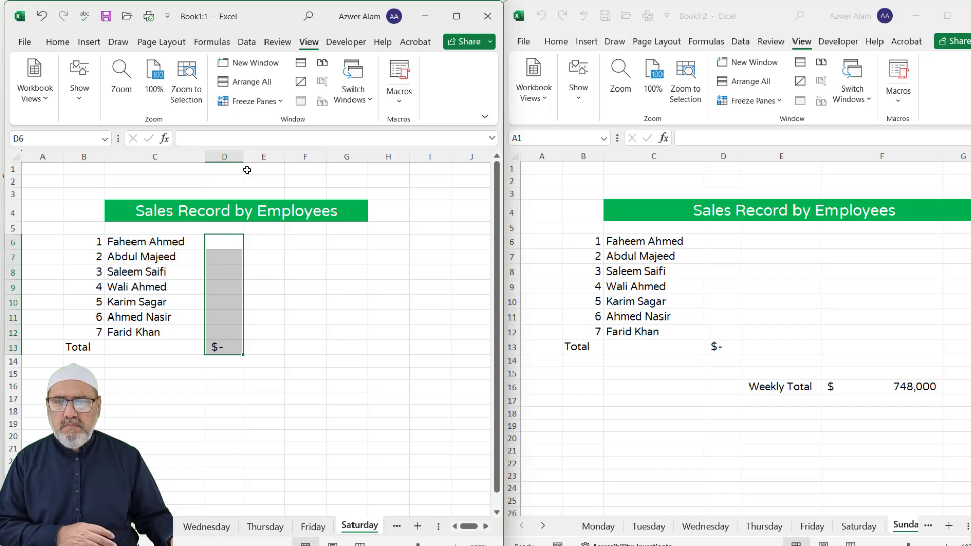
pyautogui.moveTo(243, 151); pyautogui.dragTo(290, 151)
pyautogui.click(275, 245)
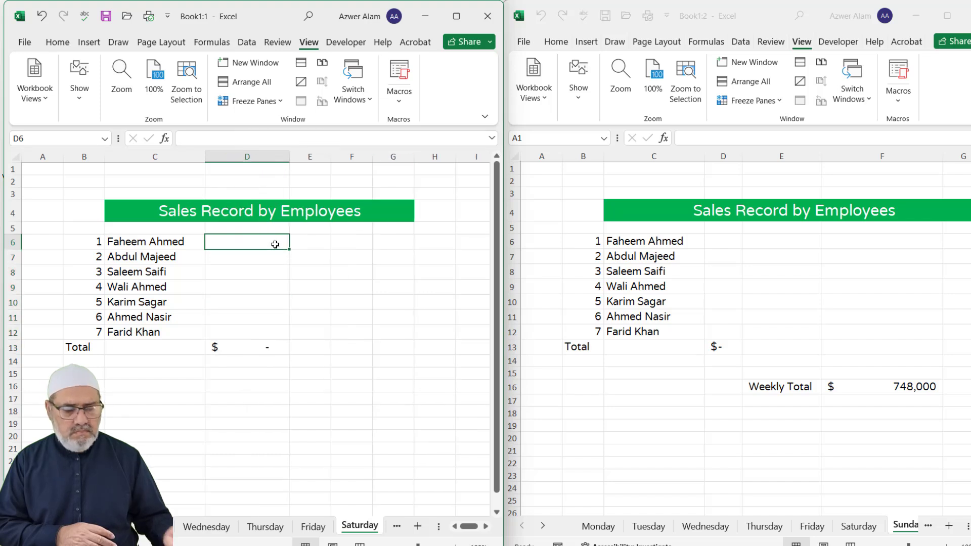
pyautogui.write('12000')
pyautogui.press('Return')
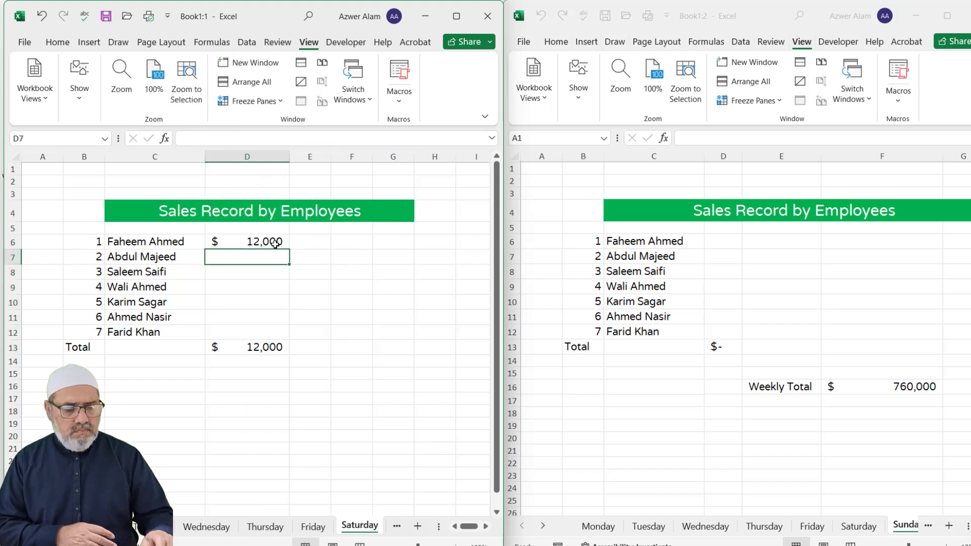
pyautogui.write('22,000')
pyautogui.press('Return')
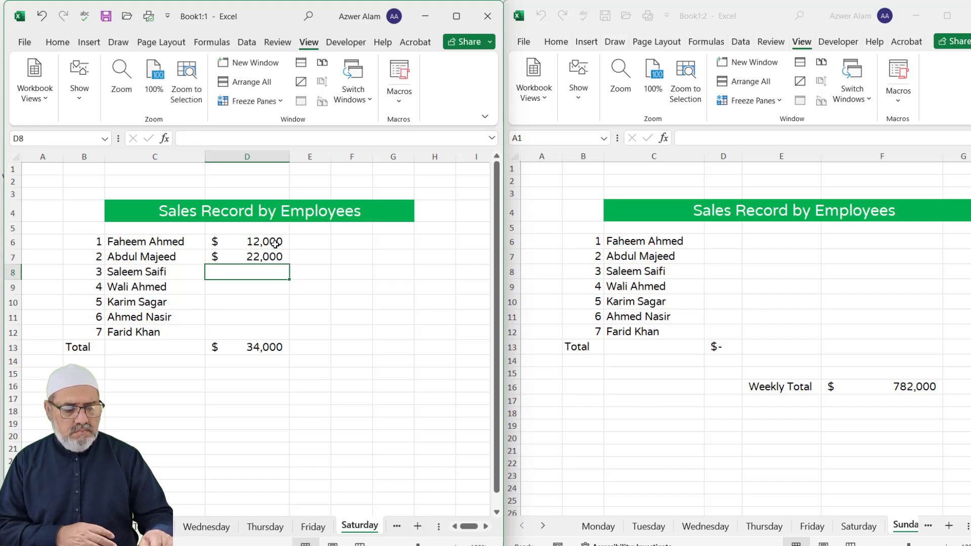
pyautogui.write('11000')
pyautogui.press('Return')
# Step: Enter the remaining Saturday sales figures in D9:D12 as 12000, 25000, 17000 and 19000
pyautogui.write('1')
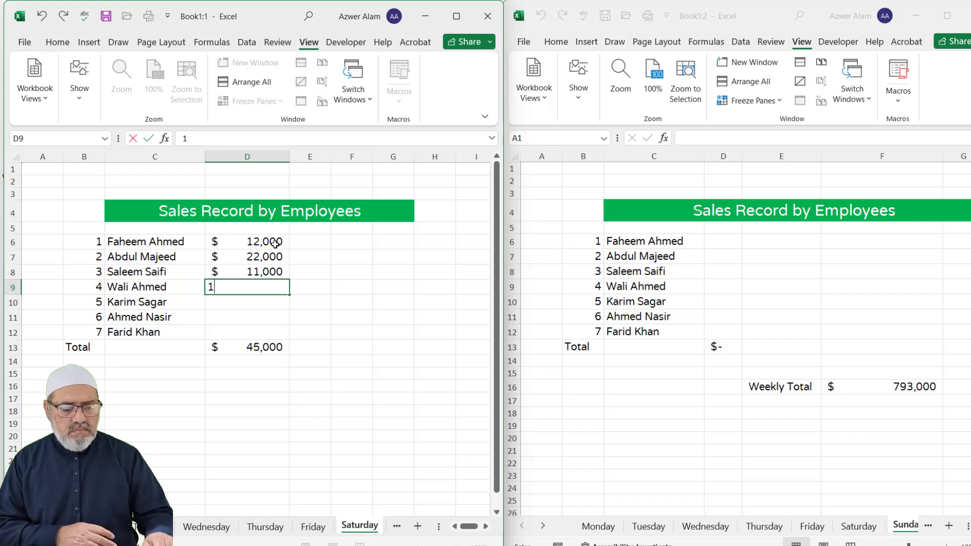
pyautogui.write('2,000')
pyautogui.press('Return')
pyautogui.write('25')
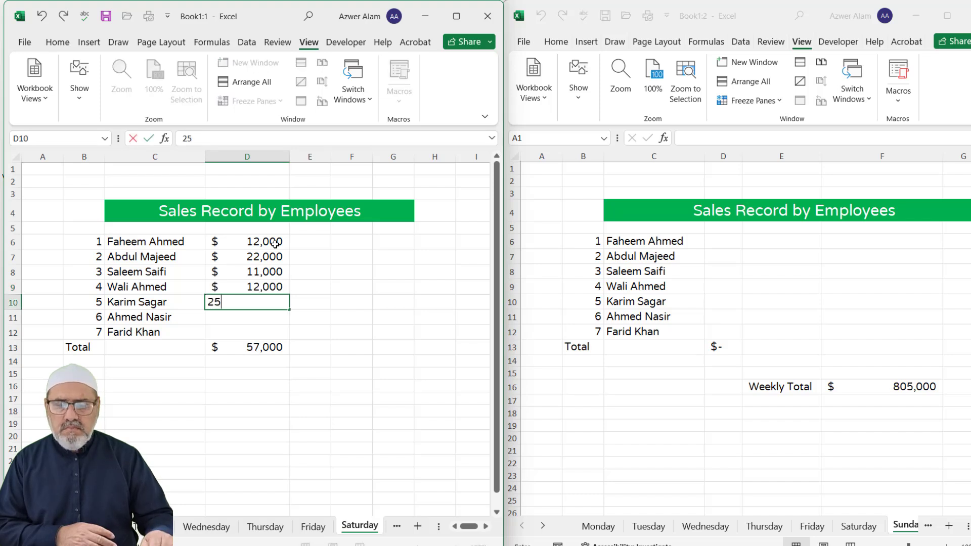
pyautogui.write(',000')
pyautogui.press('Return')
pyautogui.write('17000')
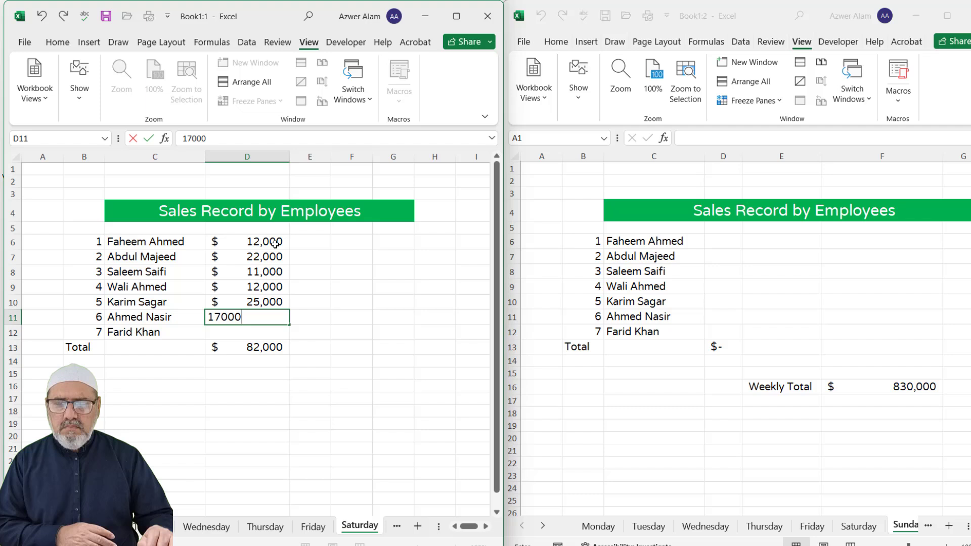
pyautogui.press('Return')
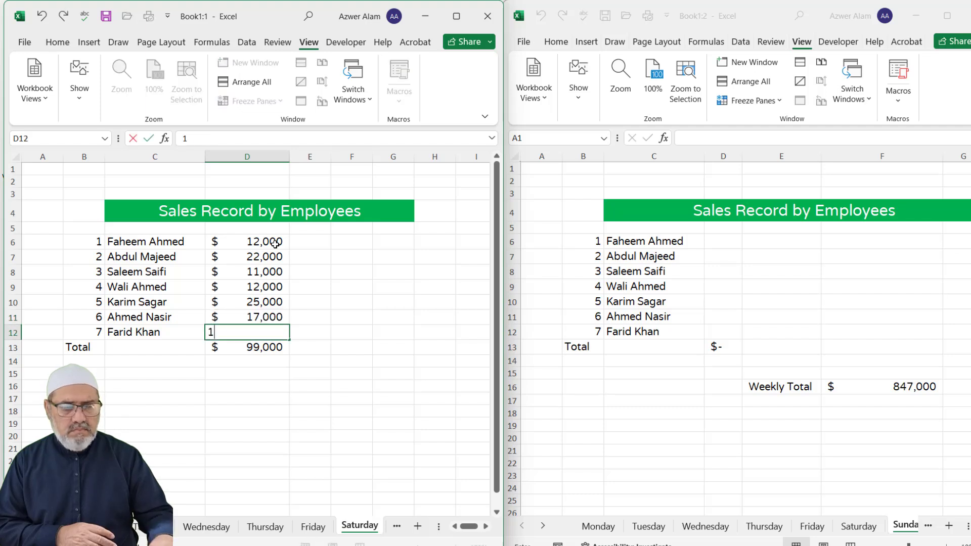
pyautogui.write('19000')
pyautogui.press('Return')
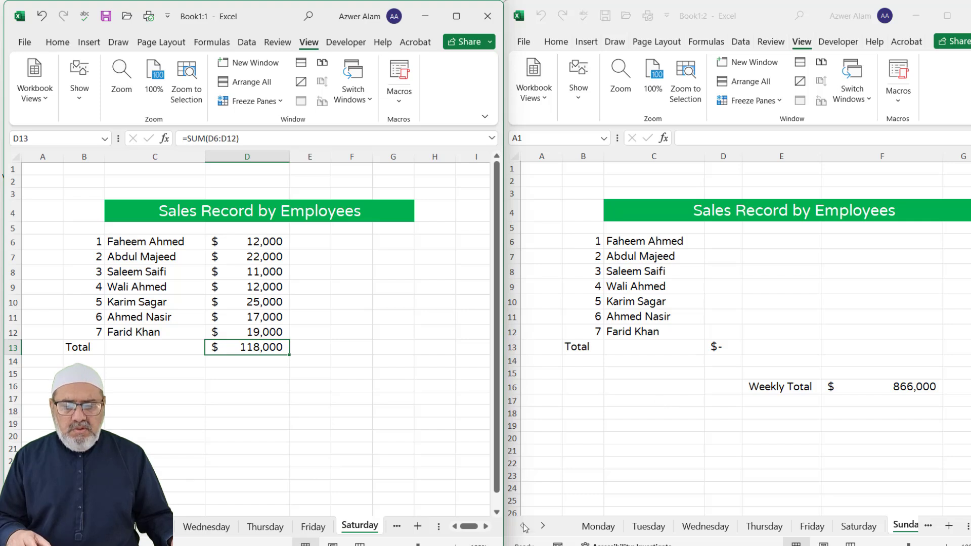
# Step: On the Sunday sheet in the Book1:2 window, widen column D and enter 12000, 25000 and 15000 in D6:D8
pyautogui.click(851, 525)
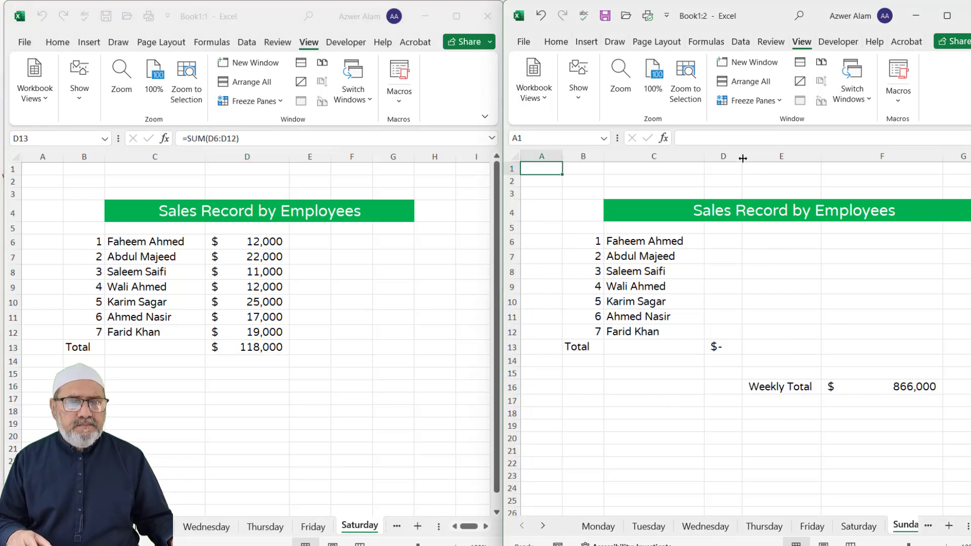
pyautogui.moveTo(743, 156); pyautogui.dragTo(762, 158)
pyautogui.click(746, 240)
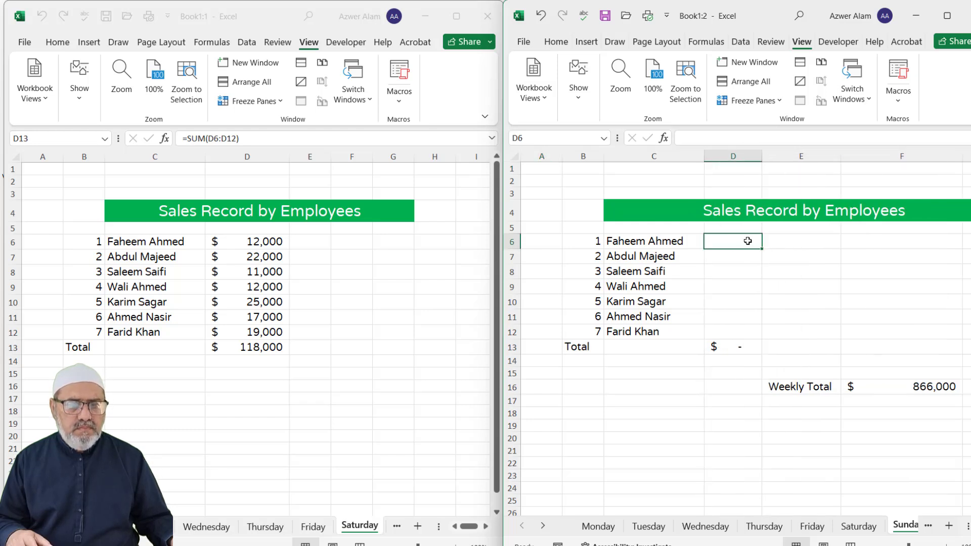
pyautogui.write('12000')
pyautogui.press('Return')
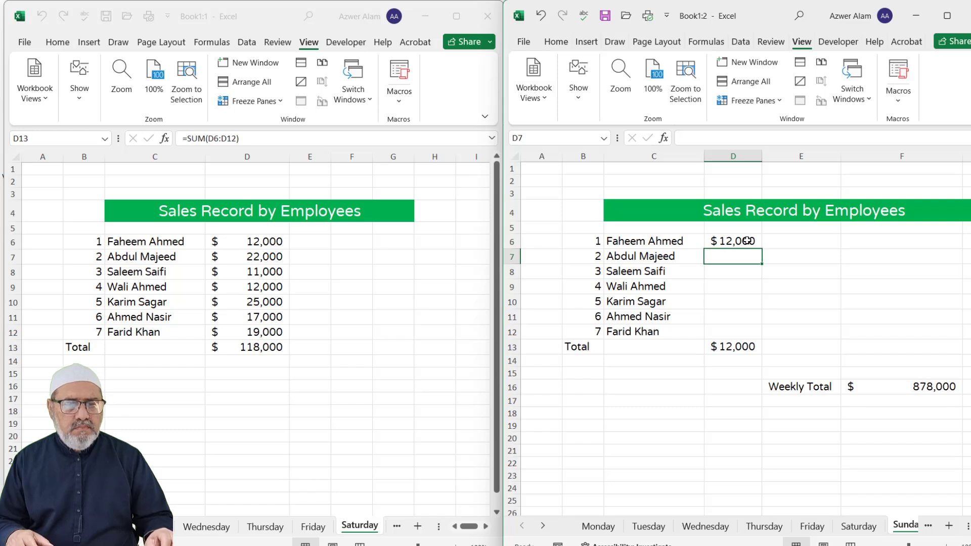
pyautogui.write('25000')
pyautogui.press('Return')
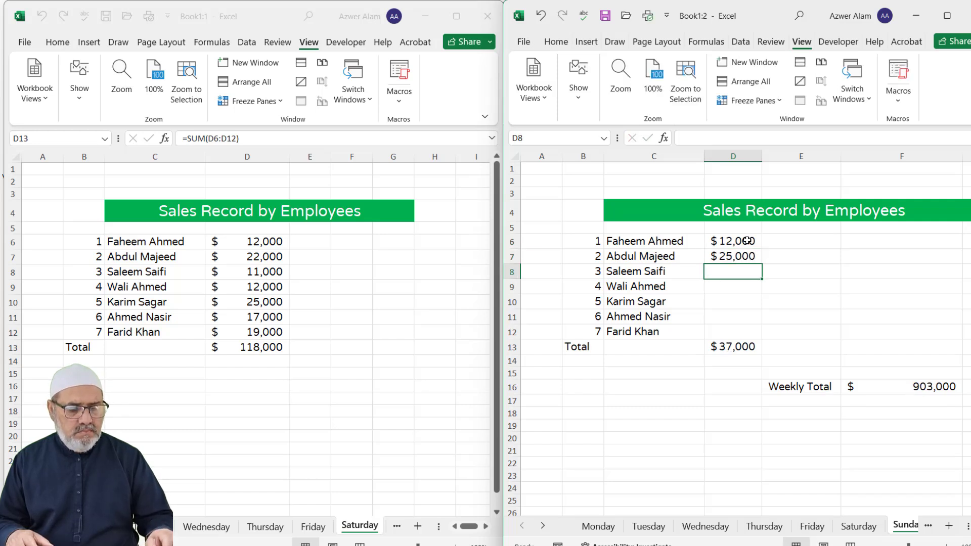
pyautogui.write('15,000')
pyautogui.press('Return')
# Step: Enter the remaining Sunday sales in D9:D12 as 16000, 18000, 17000 and 25000, and fit column D to its contents
pyautogui.write('1')
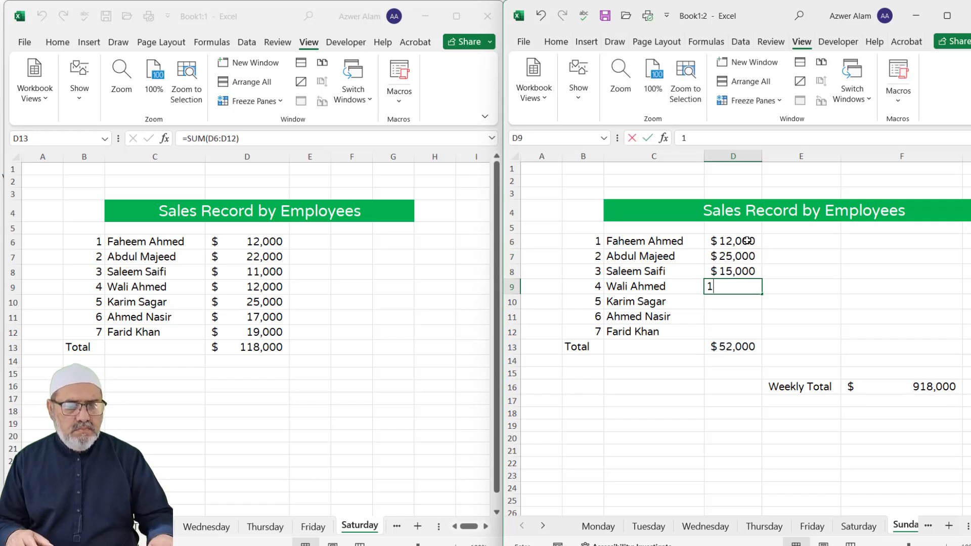
pyautogui.write('6,0000')
pyautogui.press('Return')
pyautogui.write('18000')
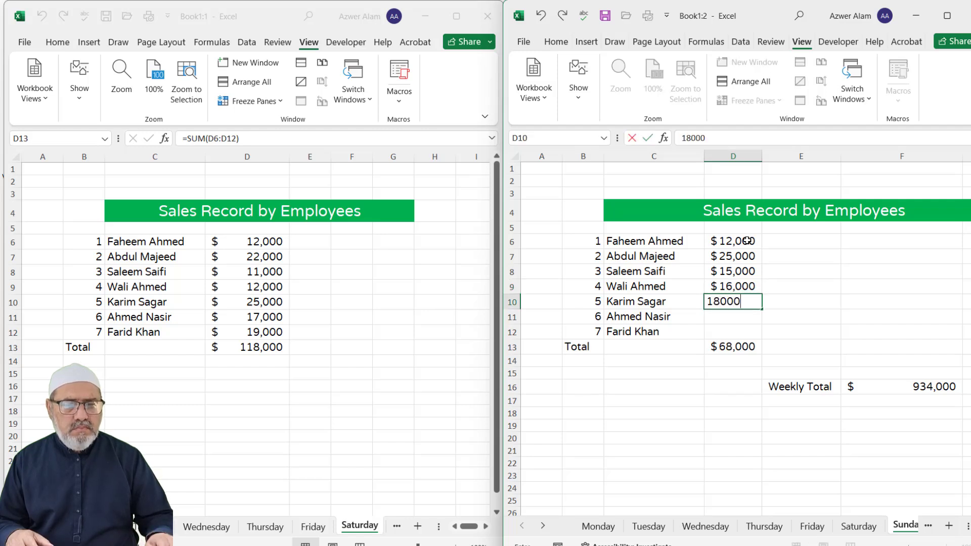
pyautogui.press('Return')
pyautogui.write('17000')
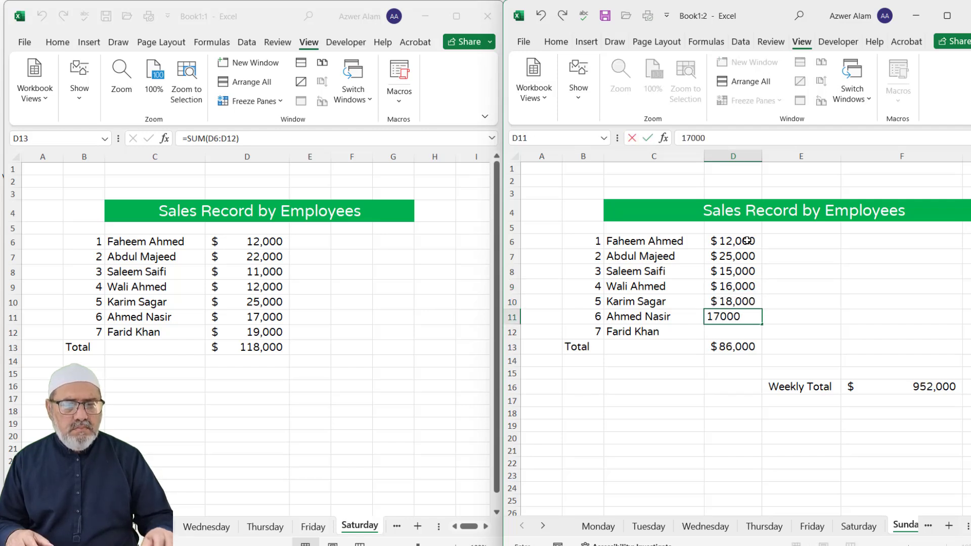
pyautogui.press('Return')
pyautogui.write('25000')
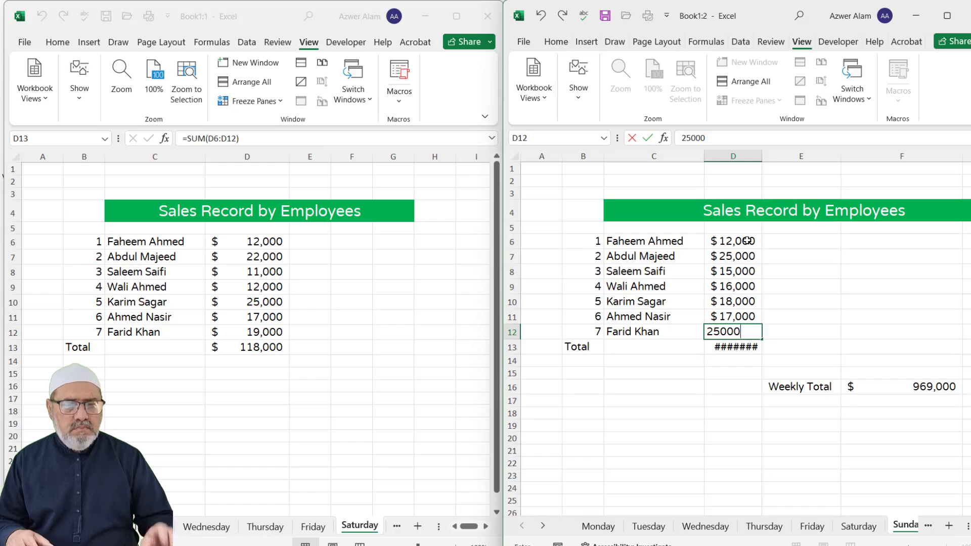
pyautogui.press('Return')
pyautogui.doubleClick(762, 157)
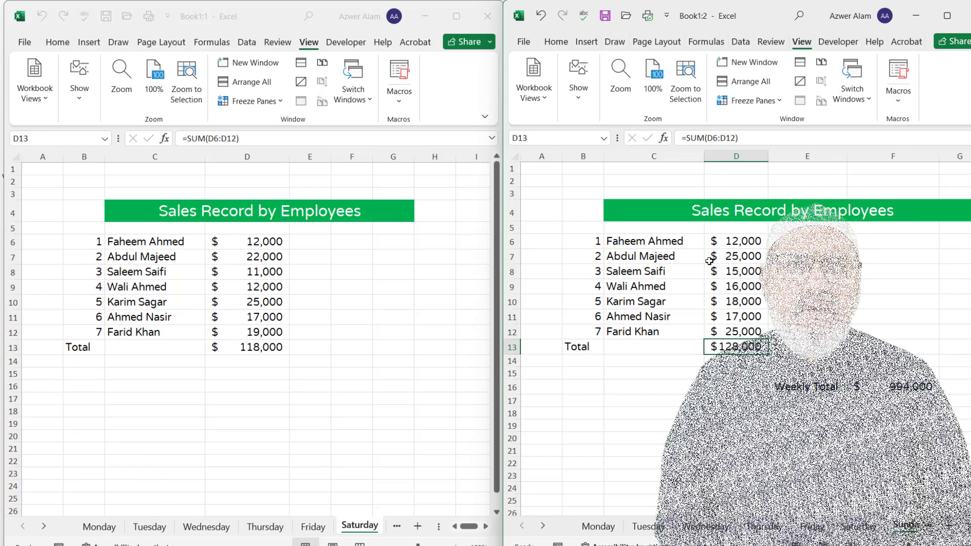